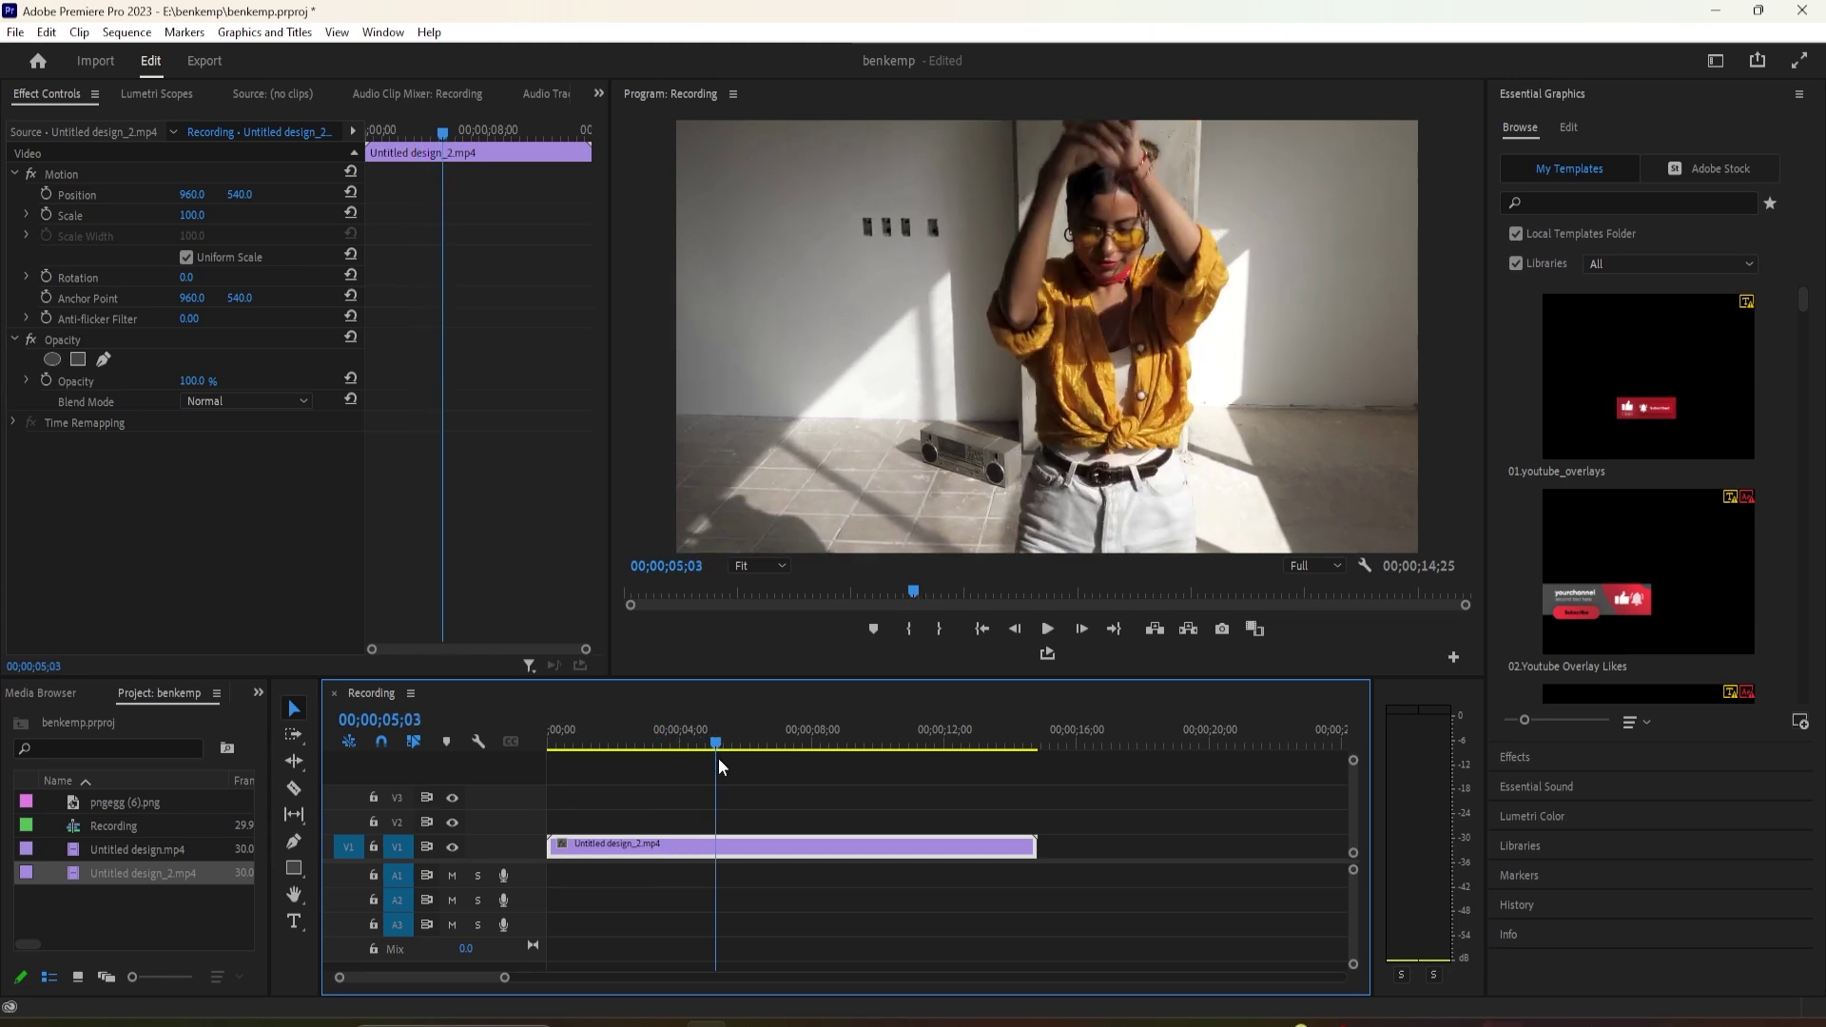
- Close the graphics templates browser and preview frames near the three-second mark
drag(717, 758, 632, 768)
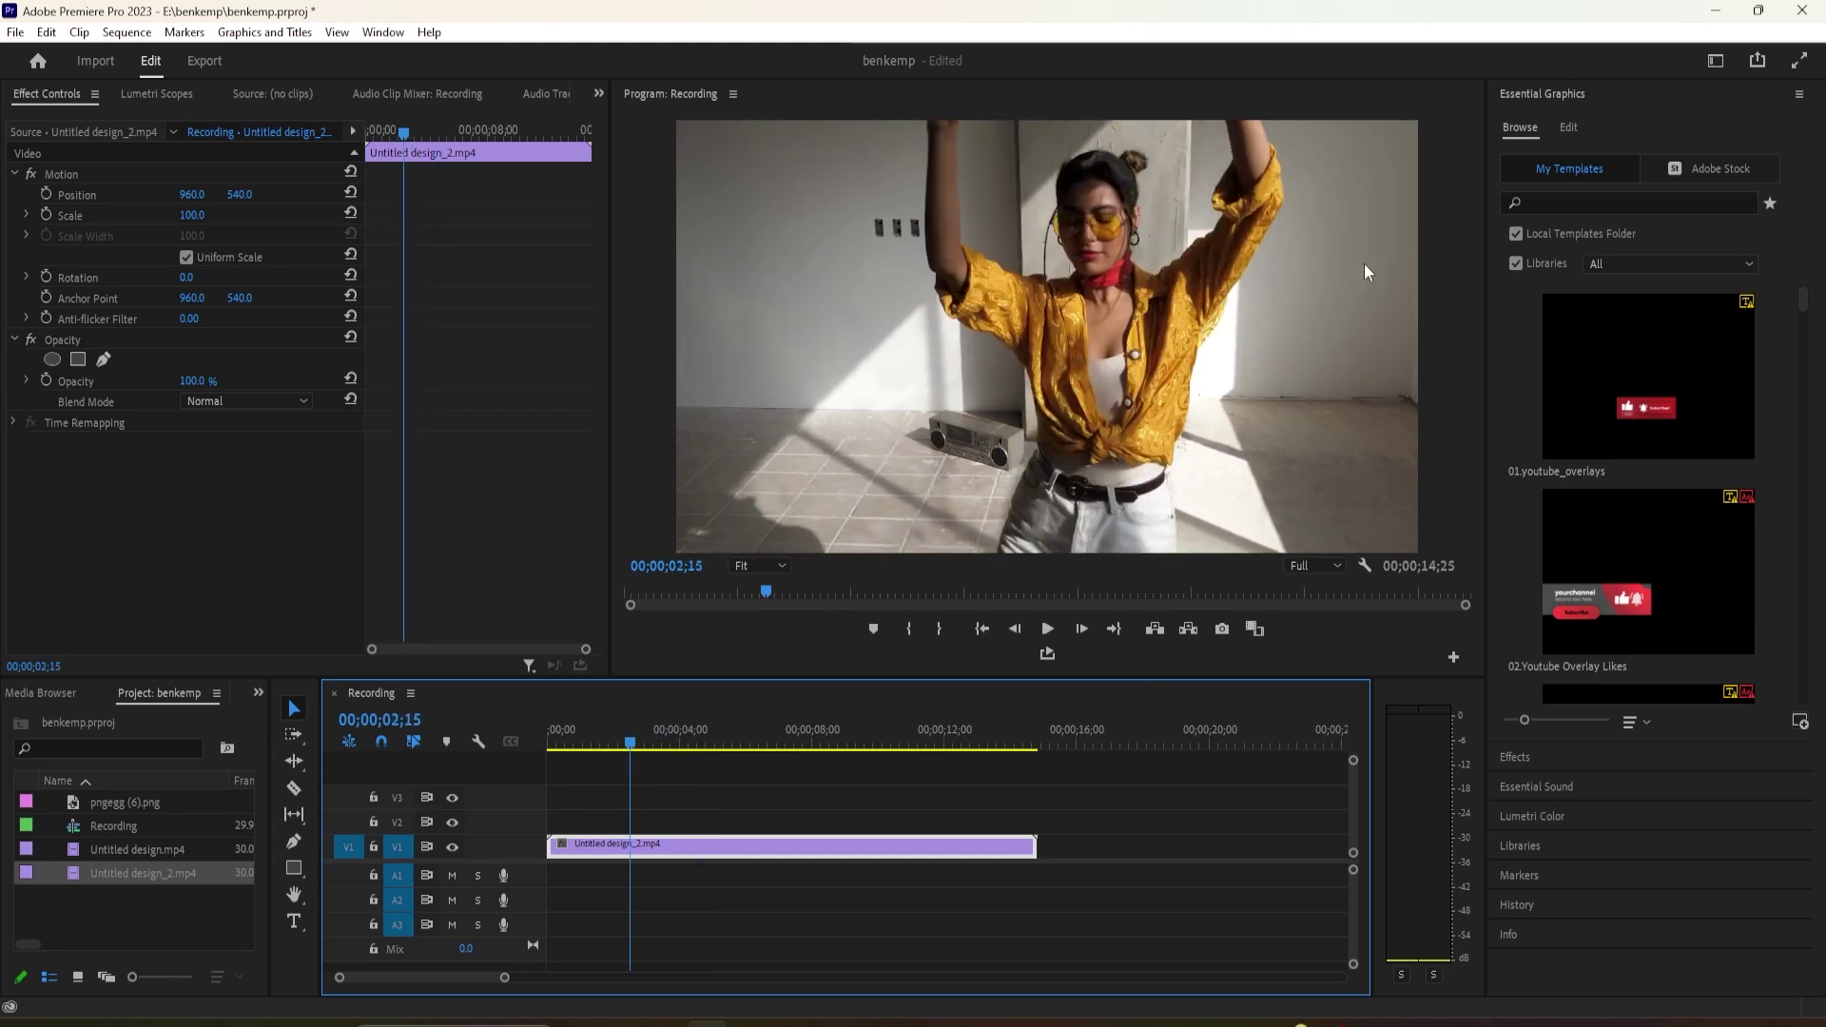
click(1523, 97)
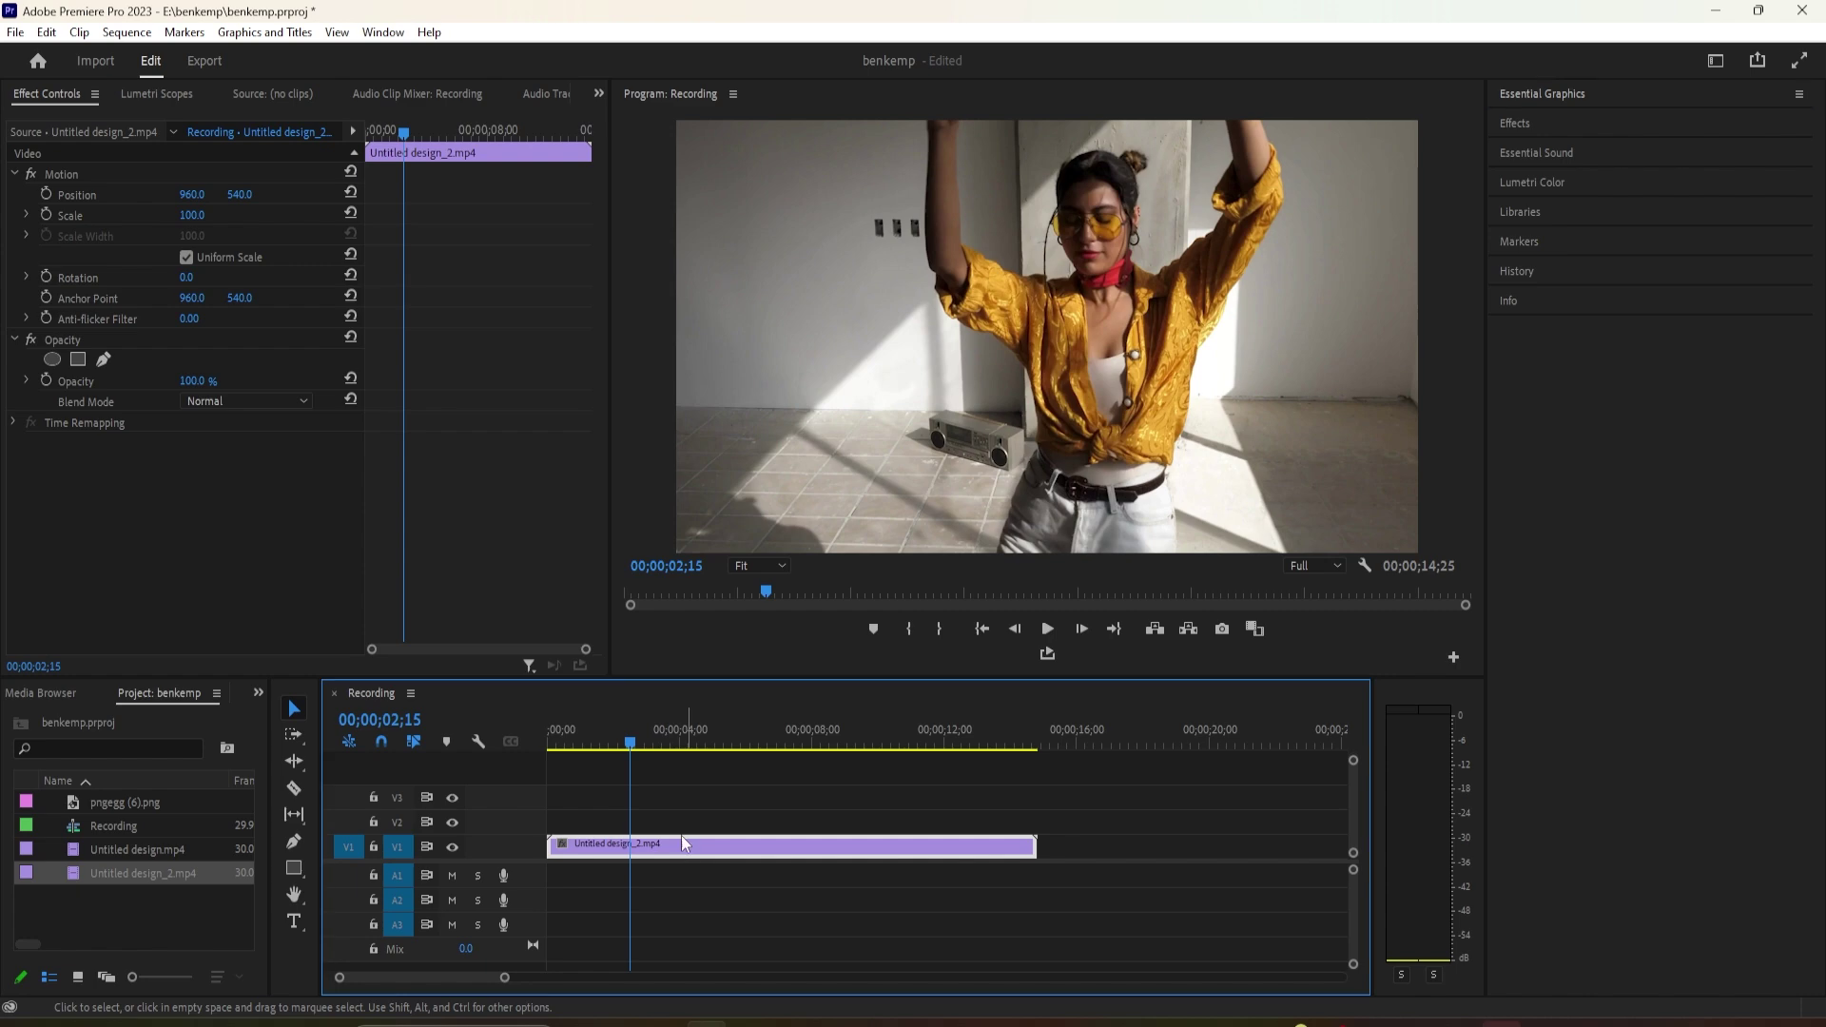
mouse_move(637, 745)
mouse_down()
mouse_move(726, 759)
mouse_move(611, 765)
mouse_move(648, 772)
mouse_up()
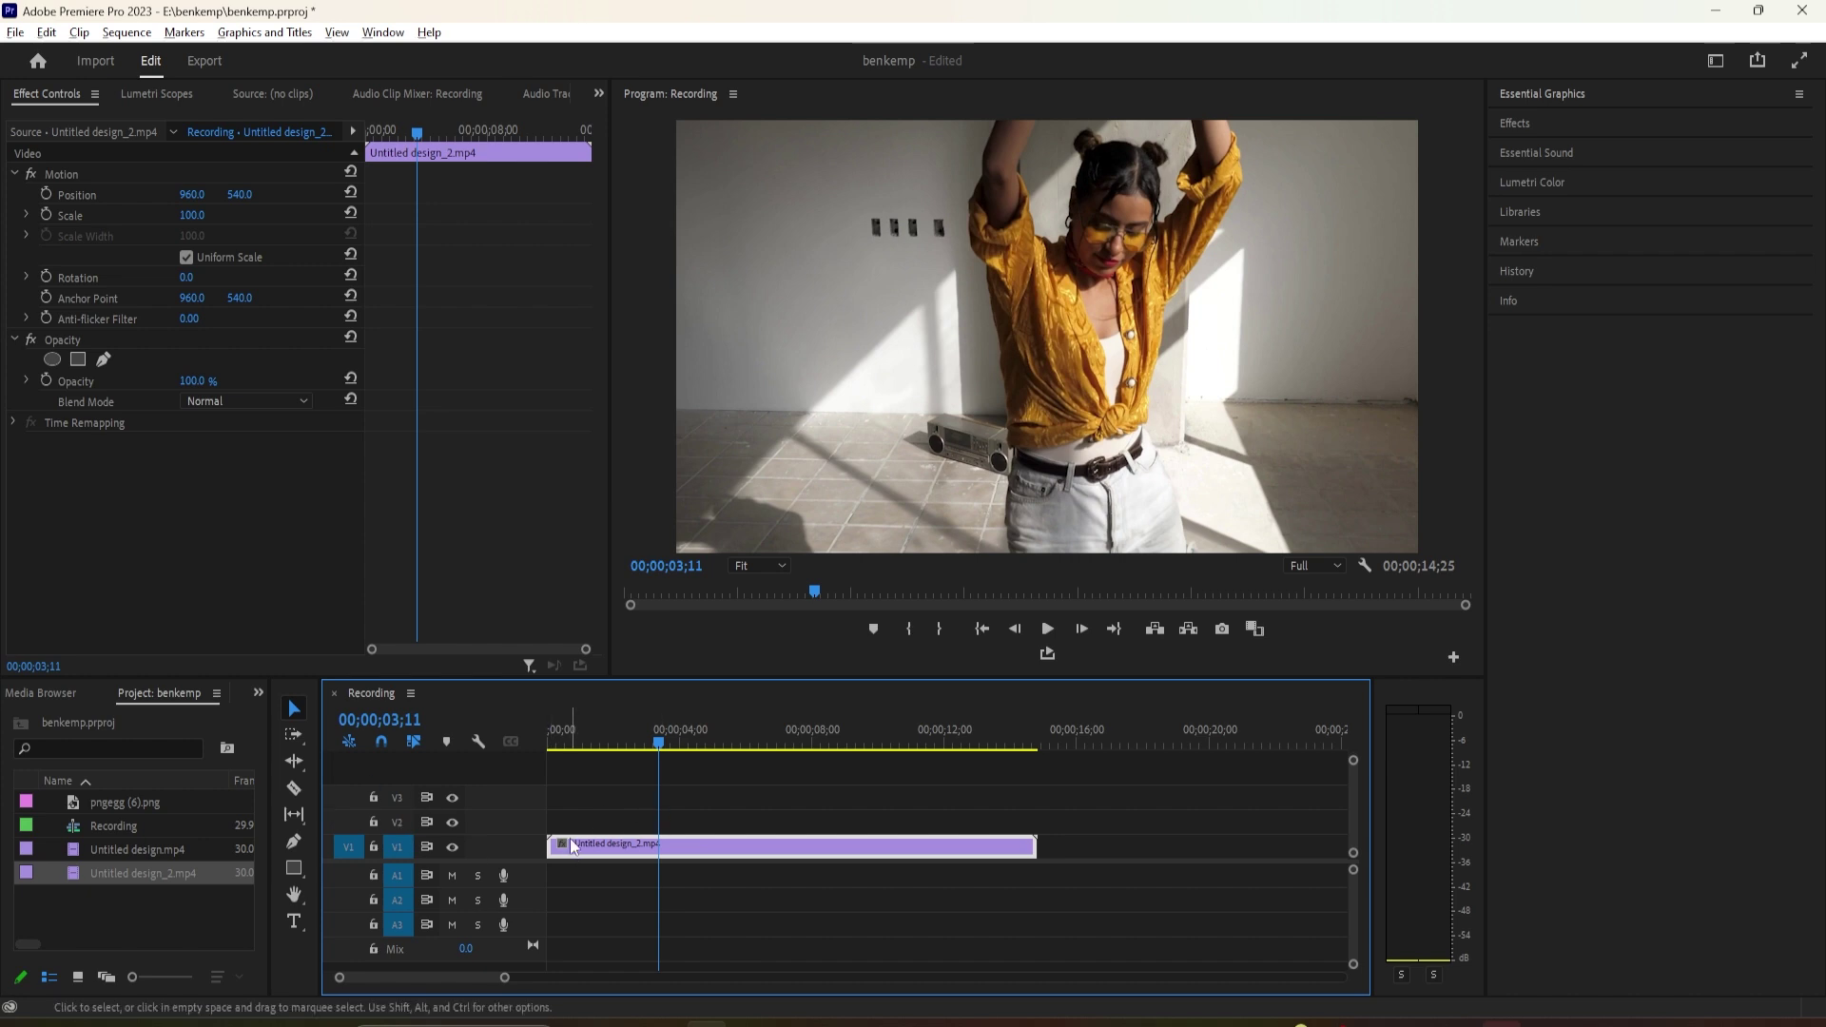
- Alt-drag the dance clip from V1 onto V2 and review the stacked clips
drag(568, 845, 616, 819)
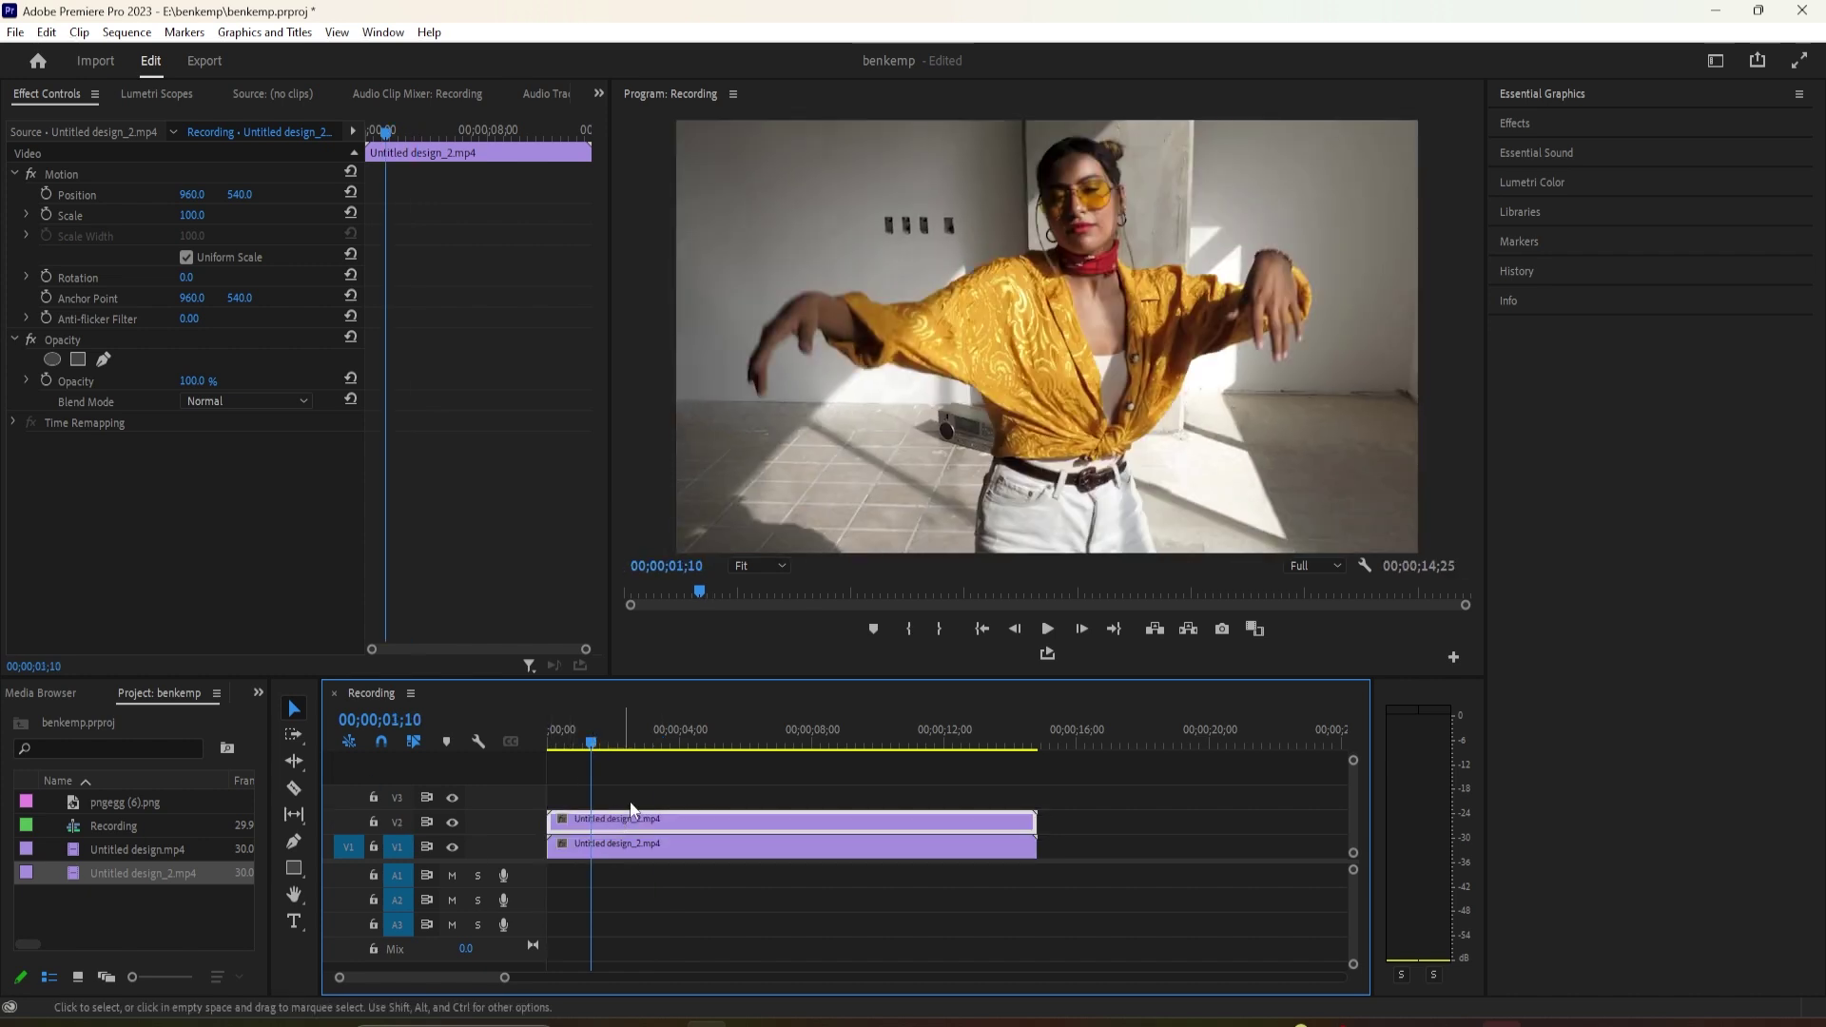
drag(597, 746, 713, 760)
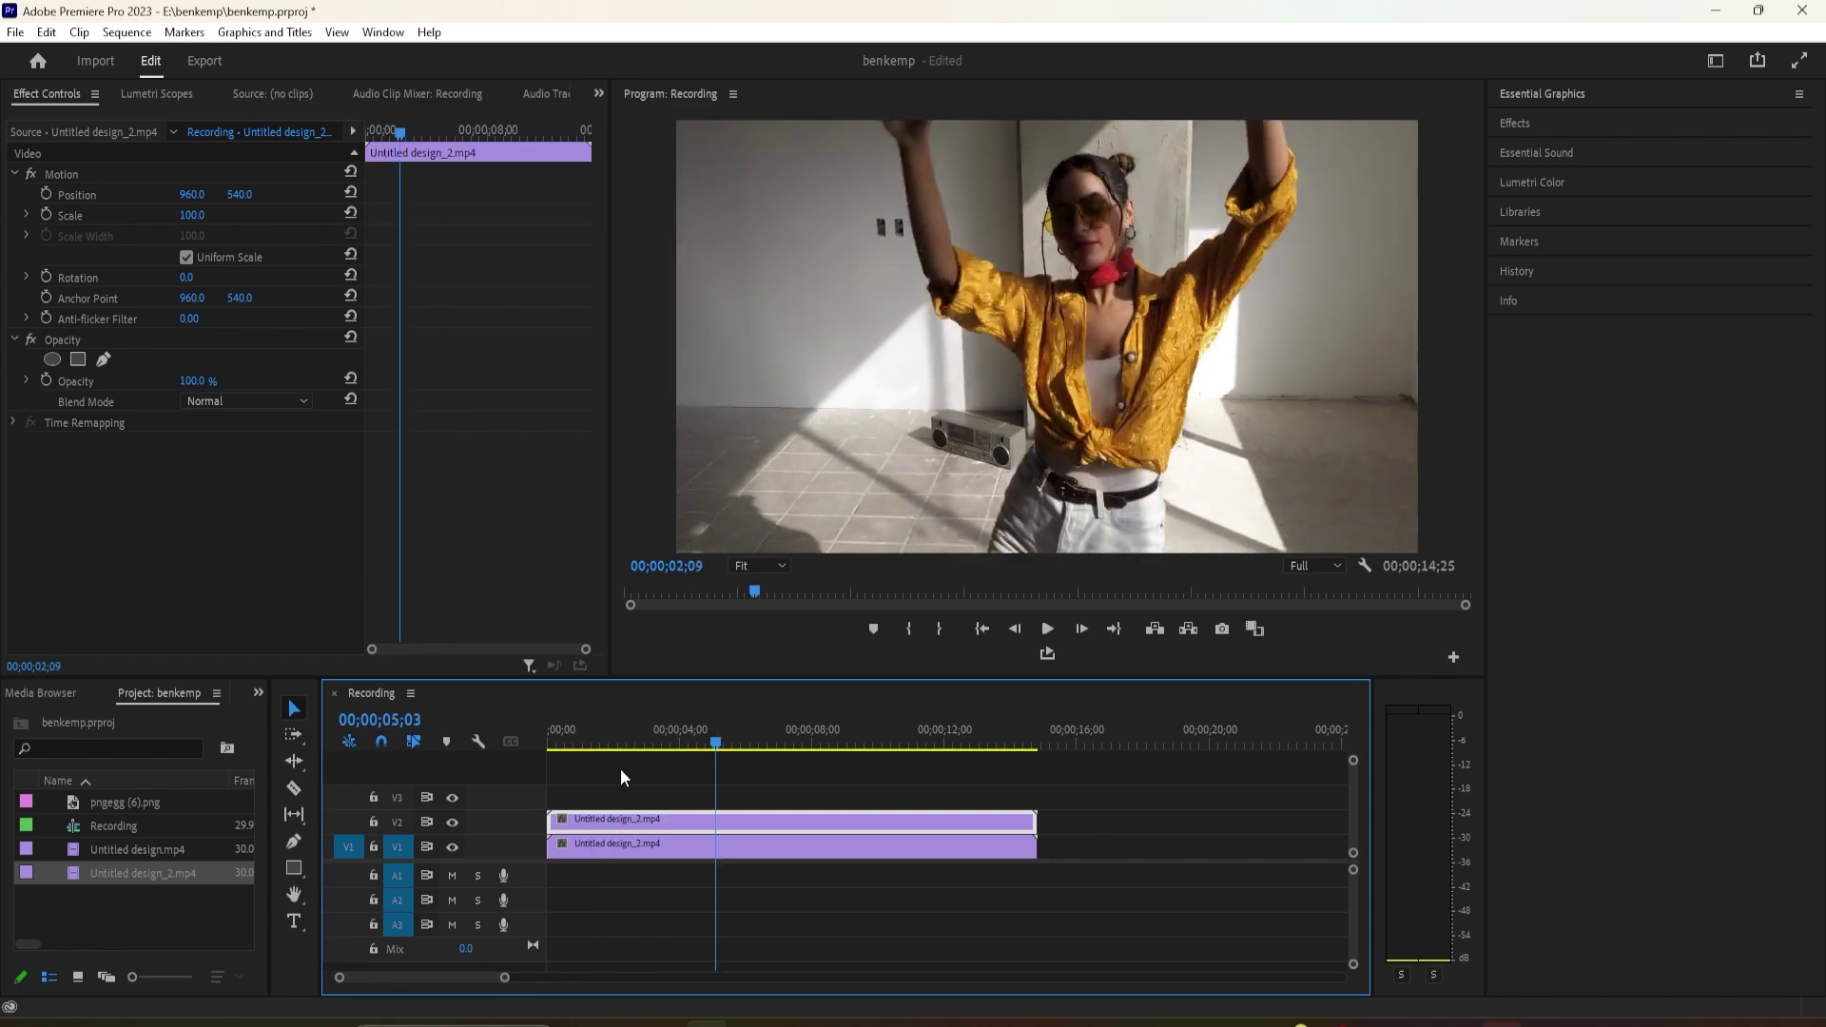
drag(621, 769, 682, 778)
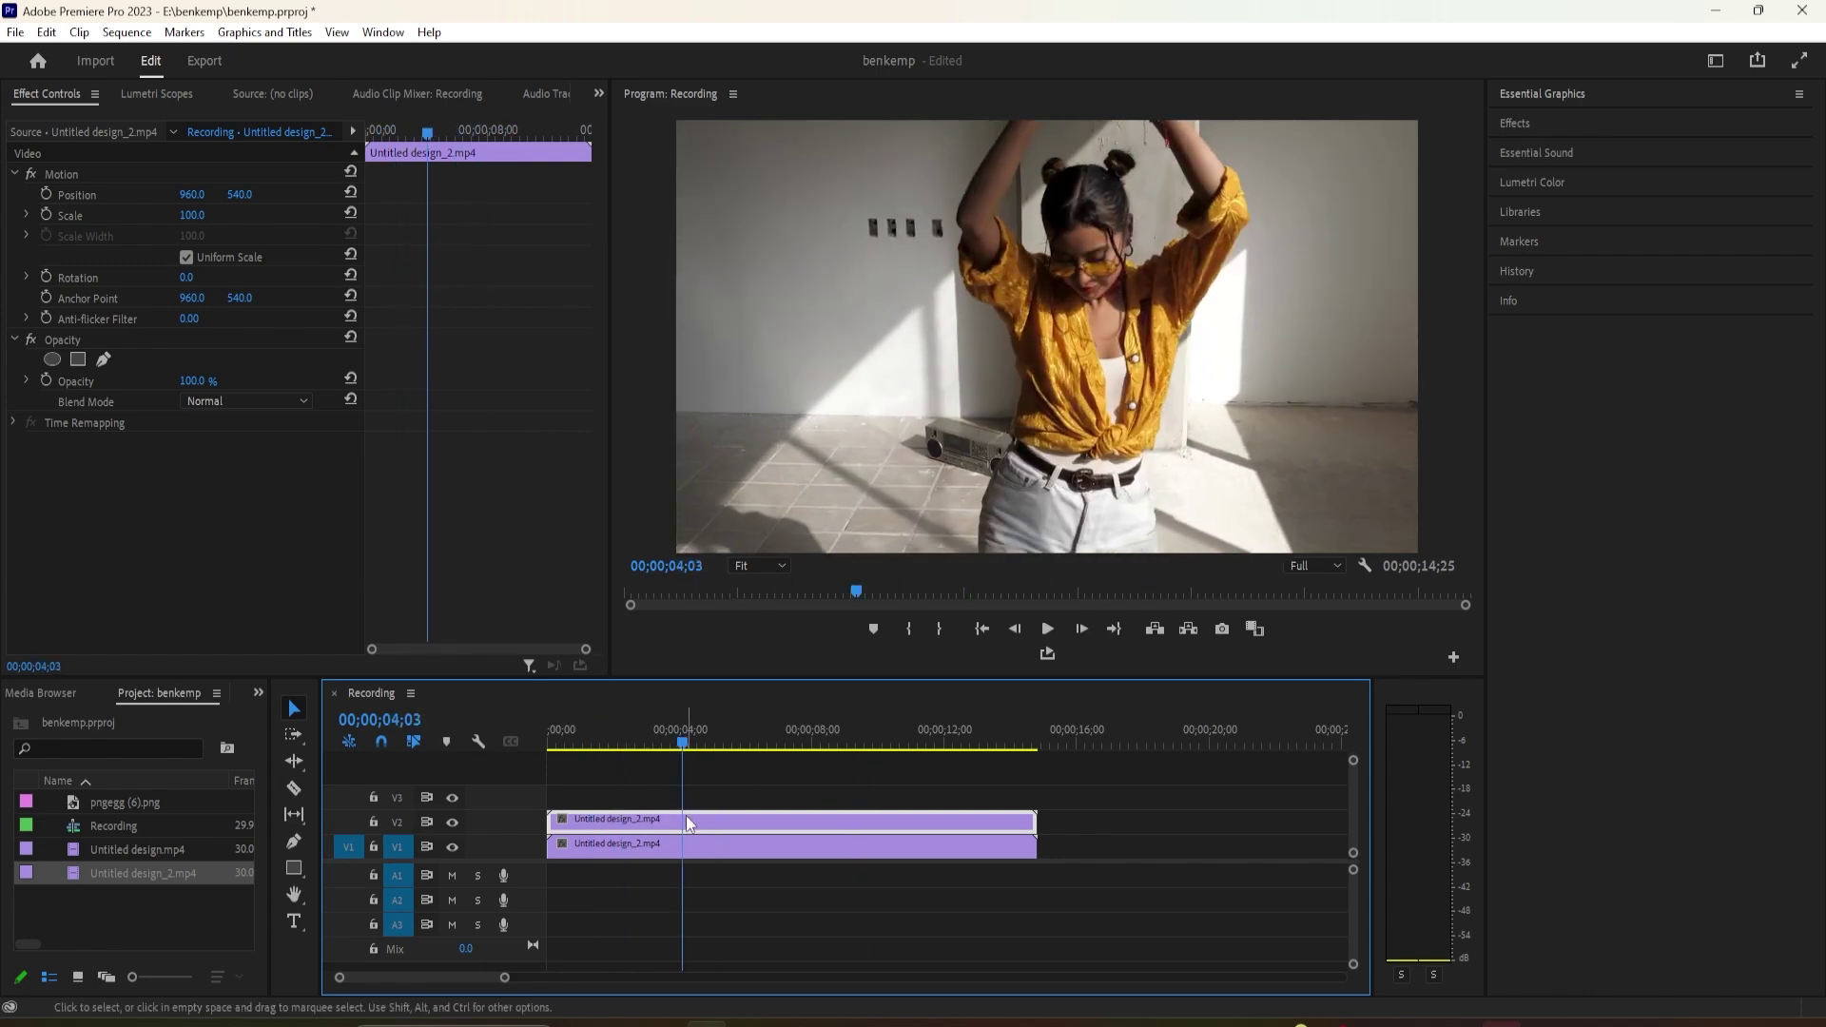
click(1554, 124)
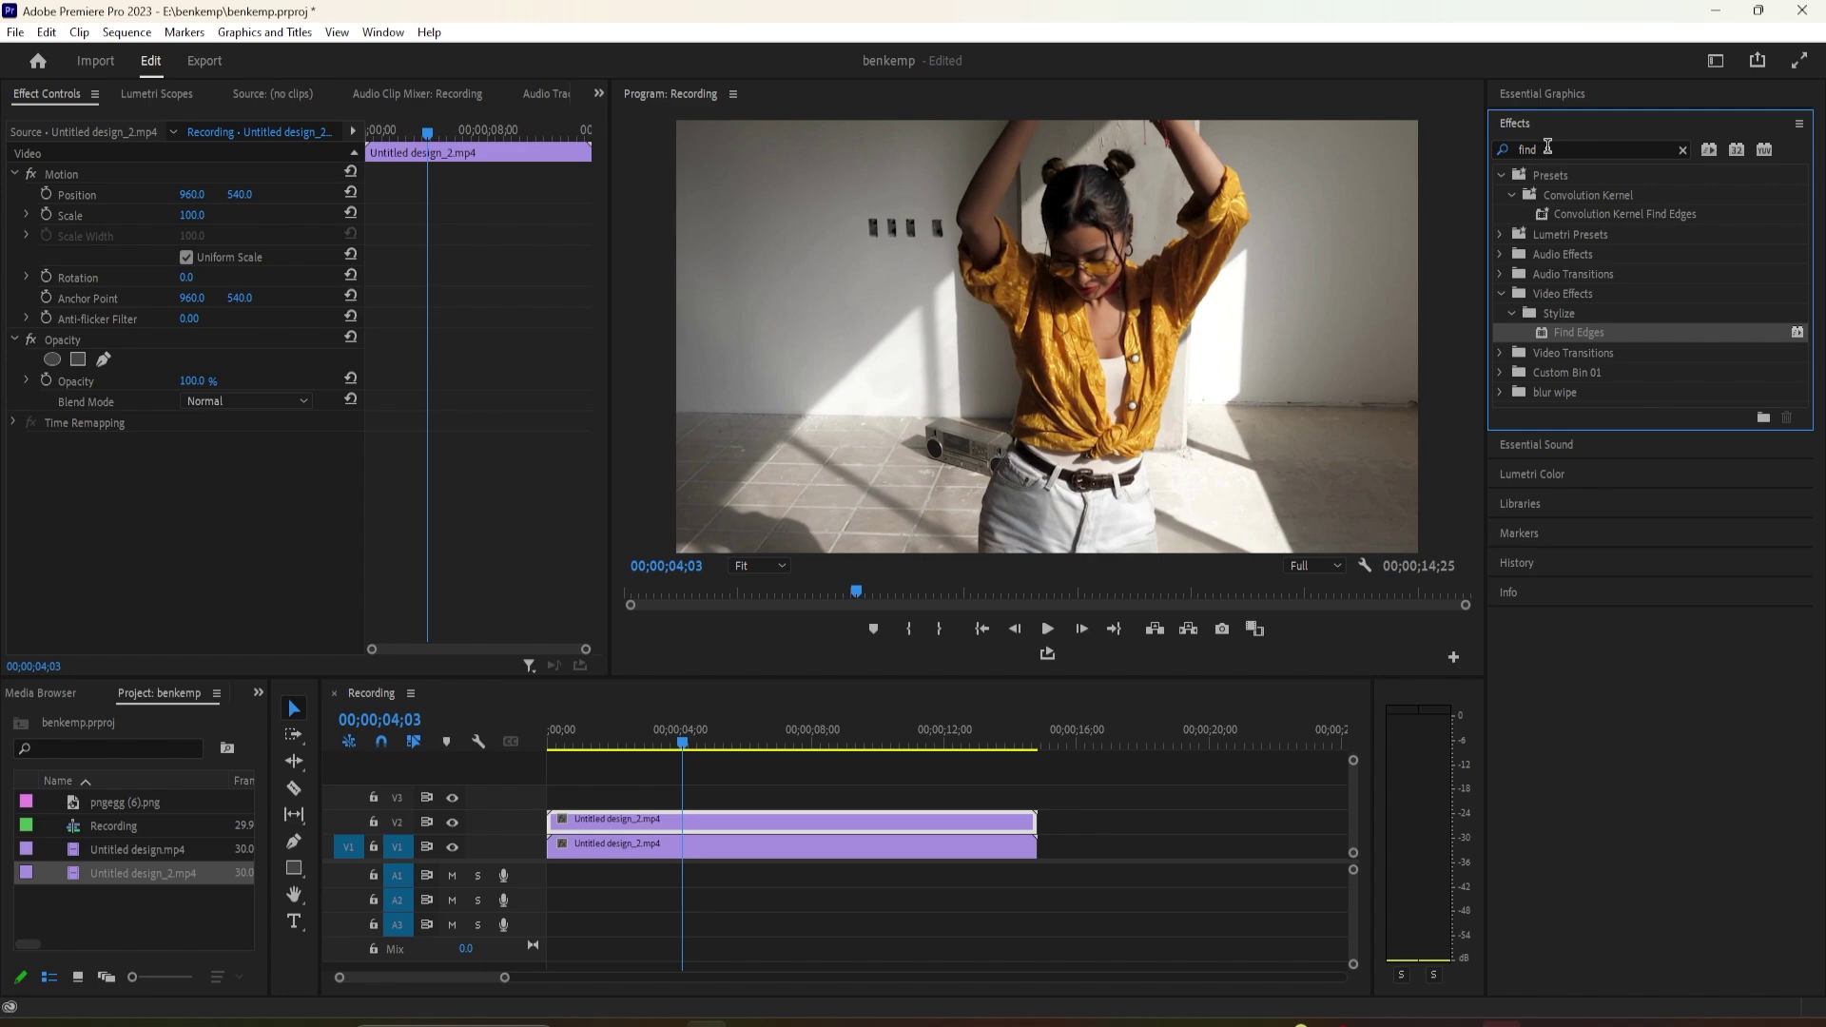
- Apply Stylize > Find Edges to the V2 clip and enable Invert
drag(1567, 329, 729, 820)
mouse_move(686, 737)
mouse_down()
mouse_move(723, 744)
mouse_move(524, 754)
mouse_move(627, 769)
mouse_move(619, 744)
mouse_up()
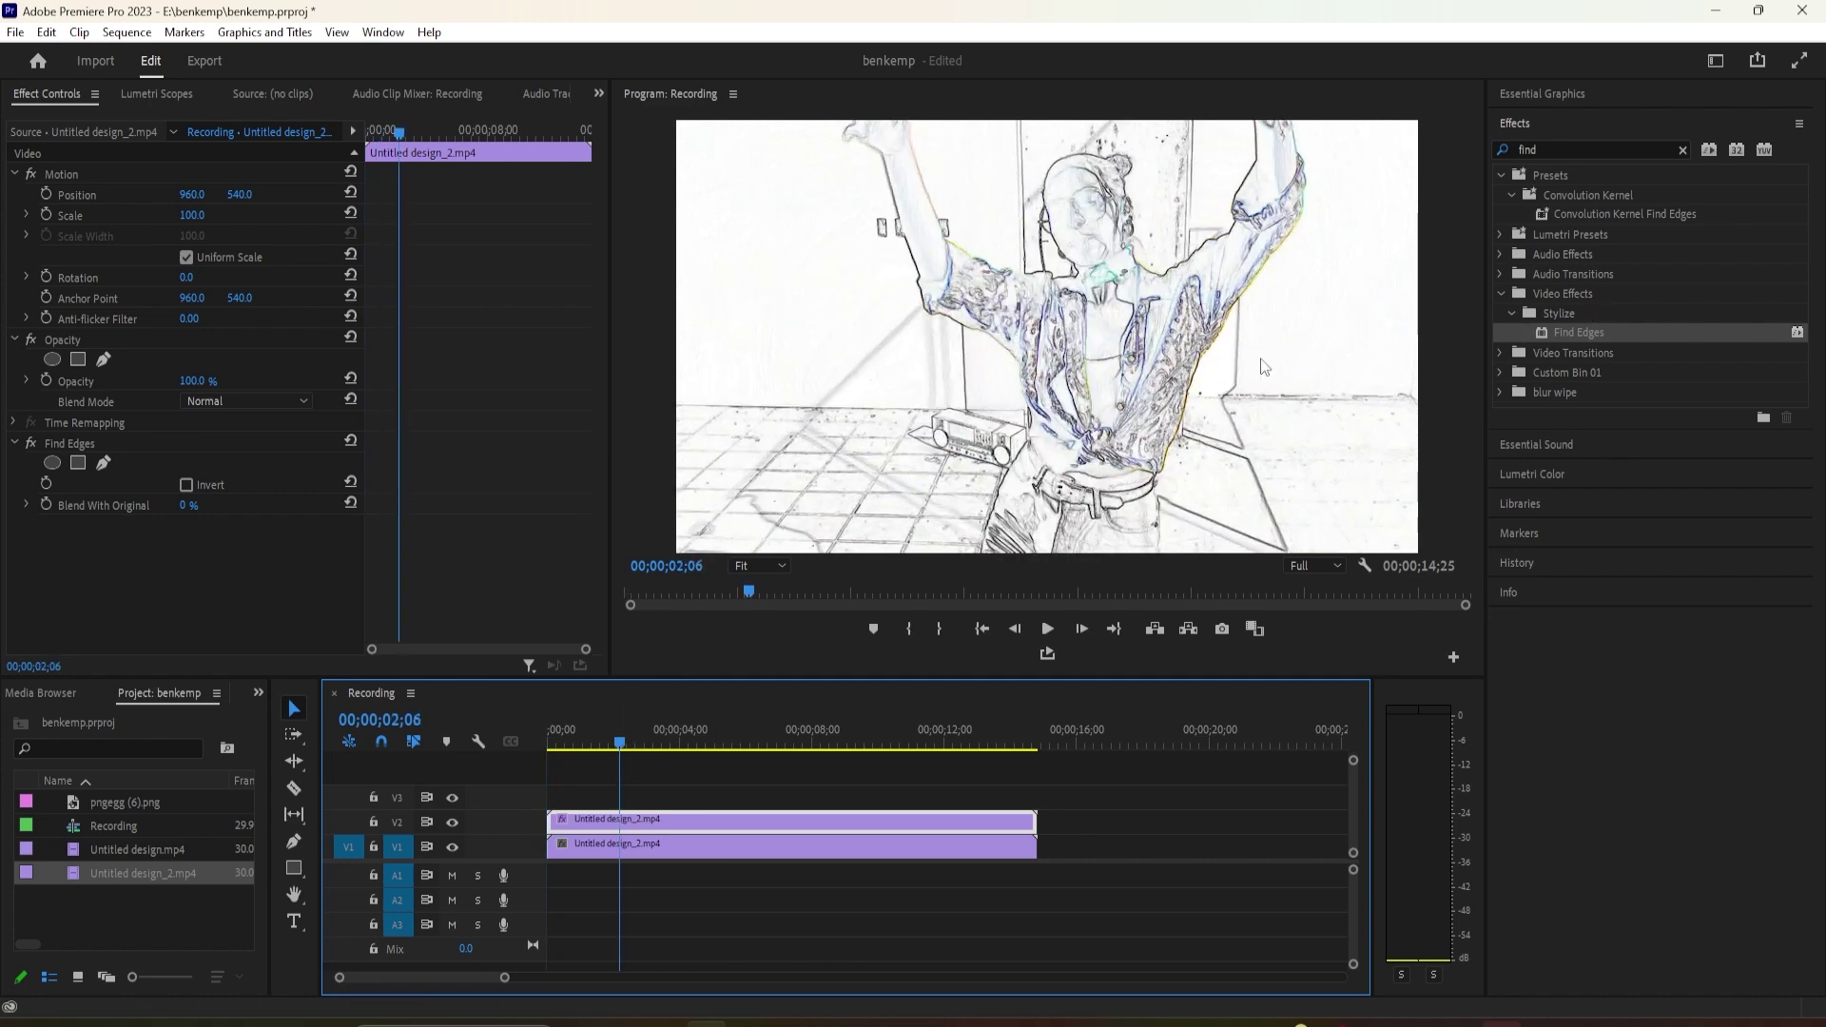
click(186, 485)
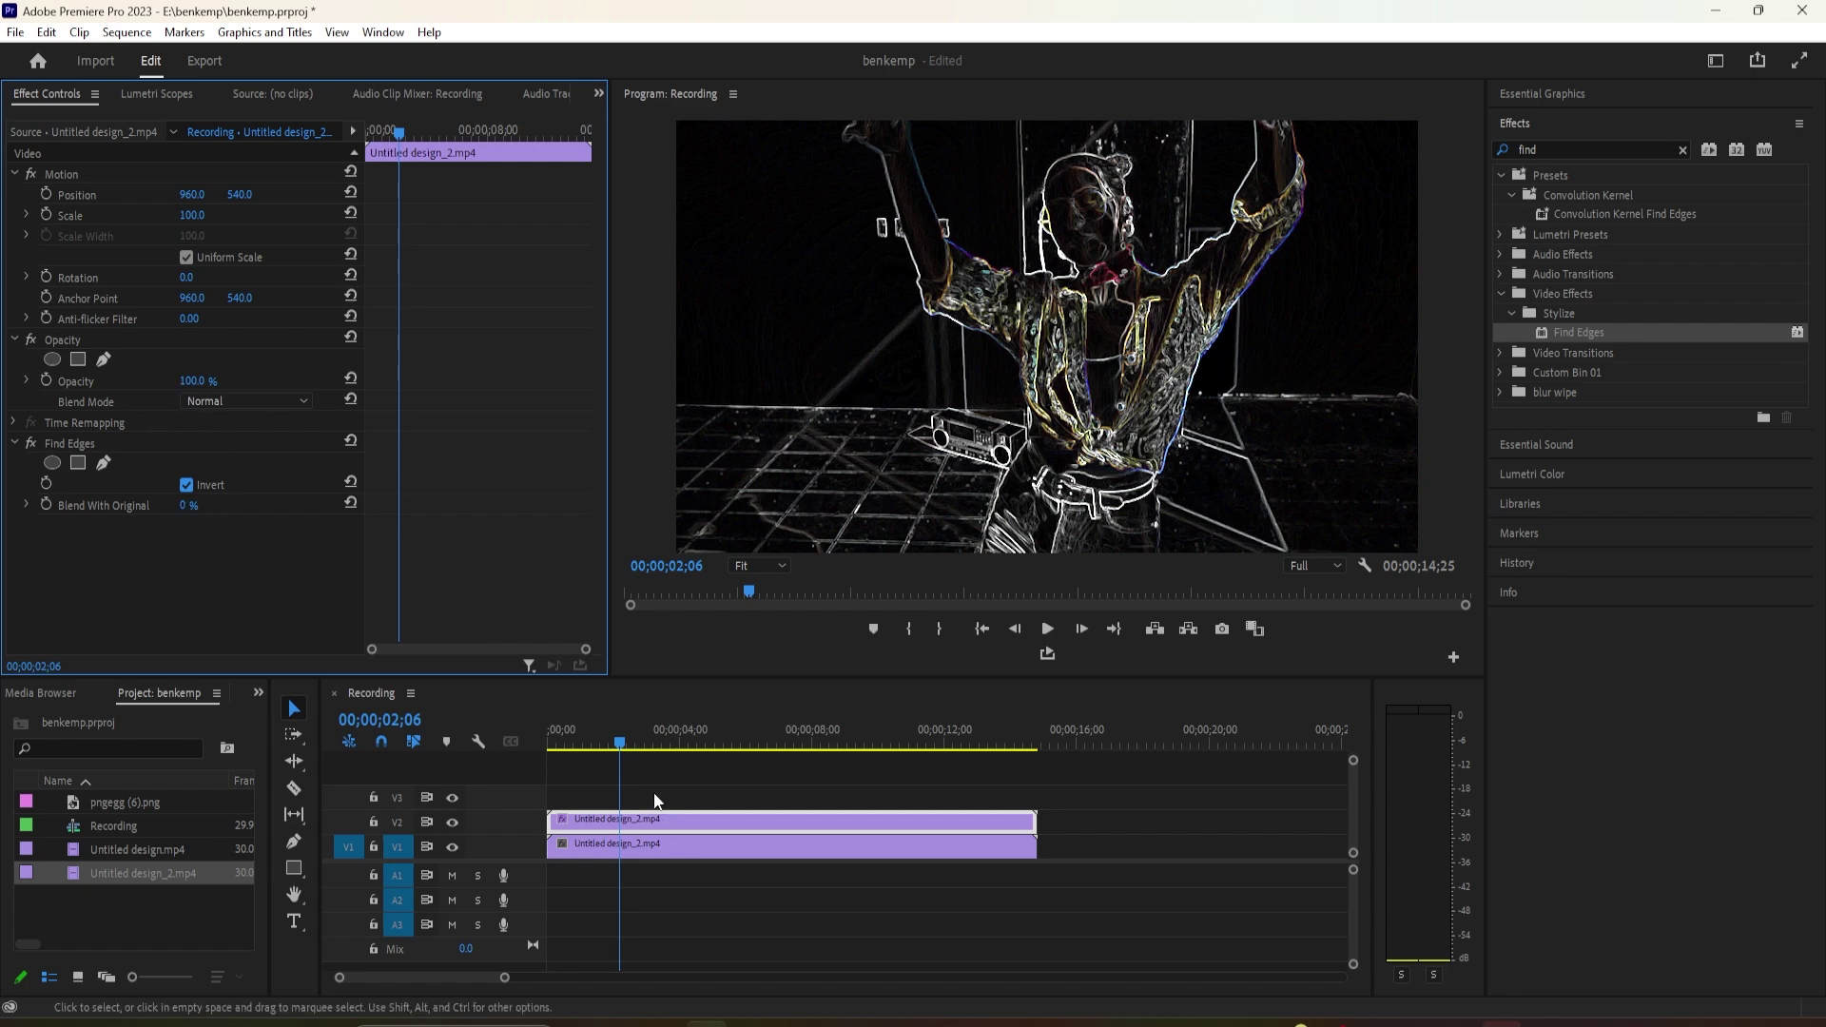
click(626, 742)
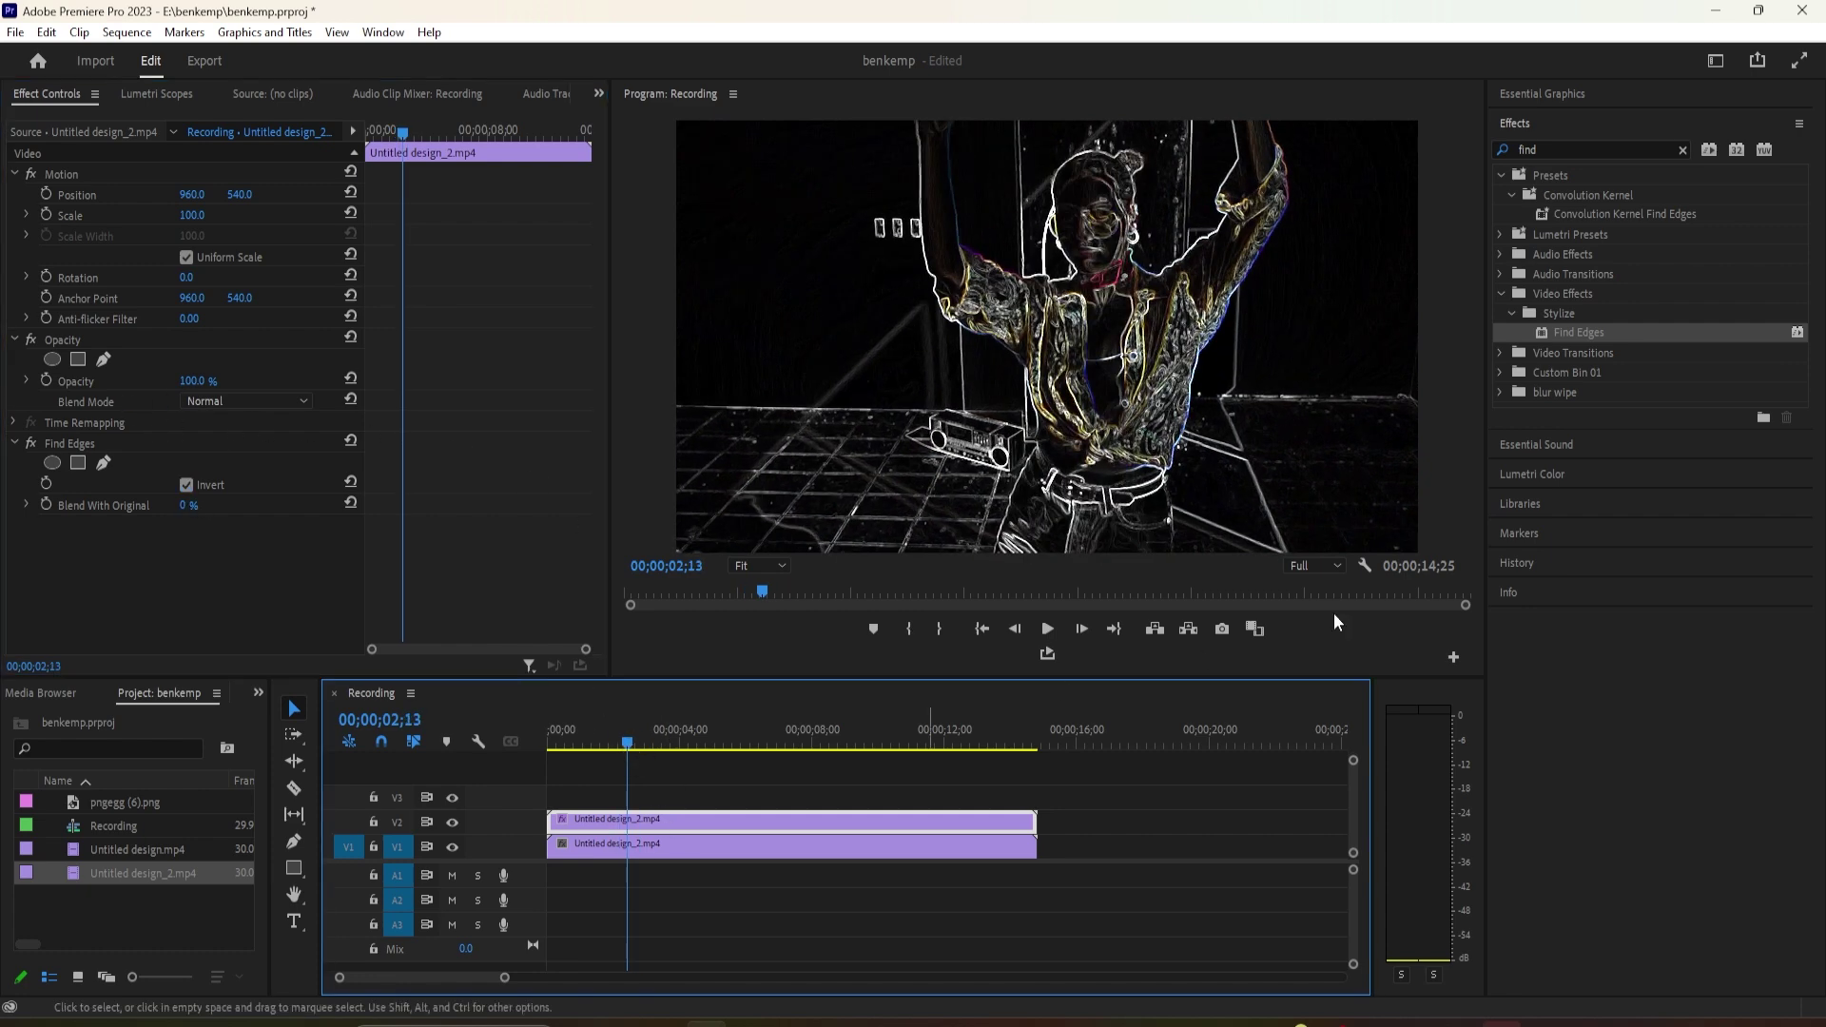
click(1566, 152)
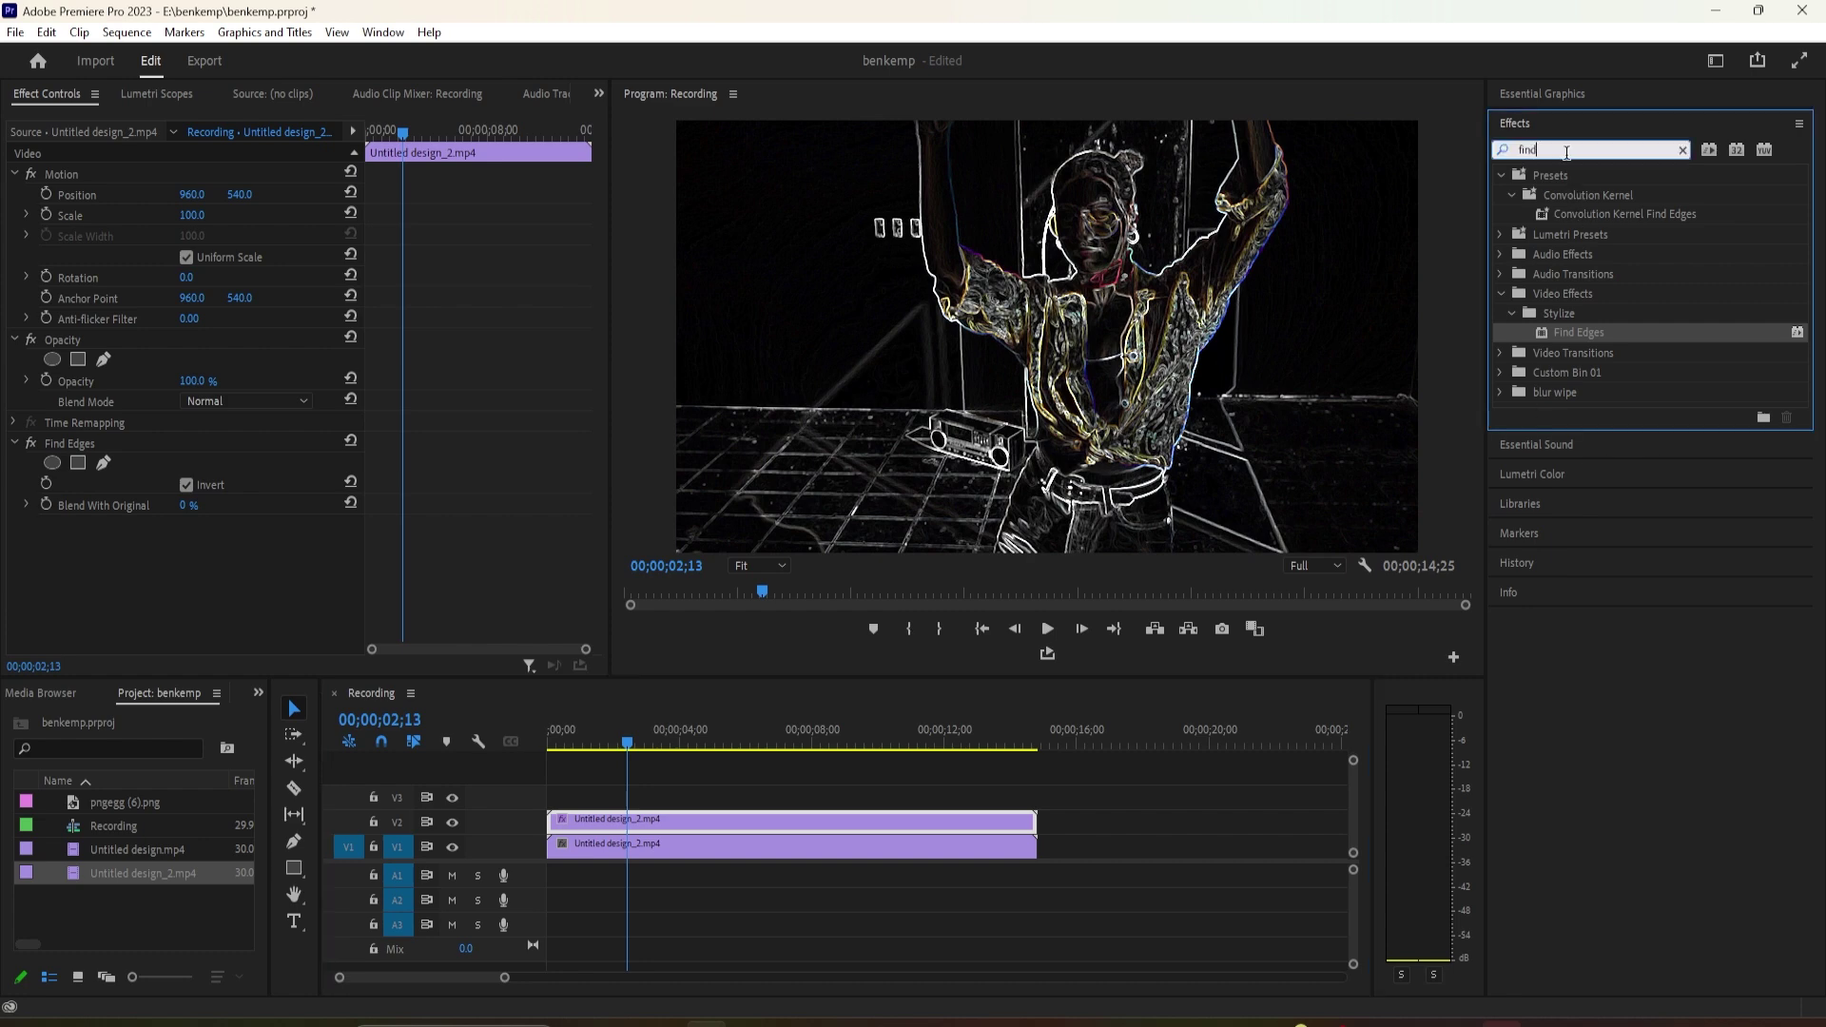
- Add Lumetri Color to the outline clip and raise its Exposure and Whites
key(BackSpace)
key(BackSpace)
key(BackSpace)
text(black)
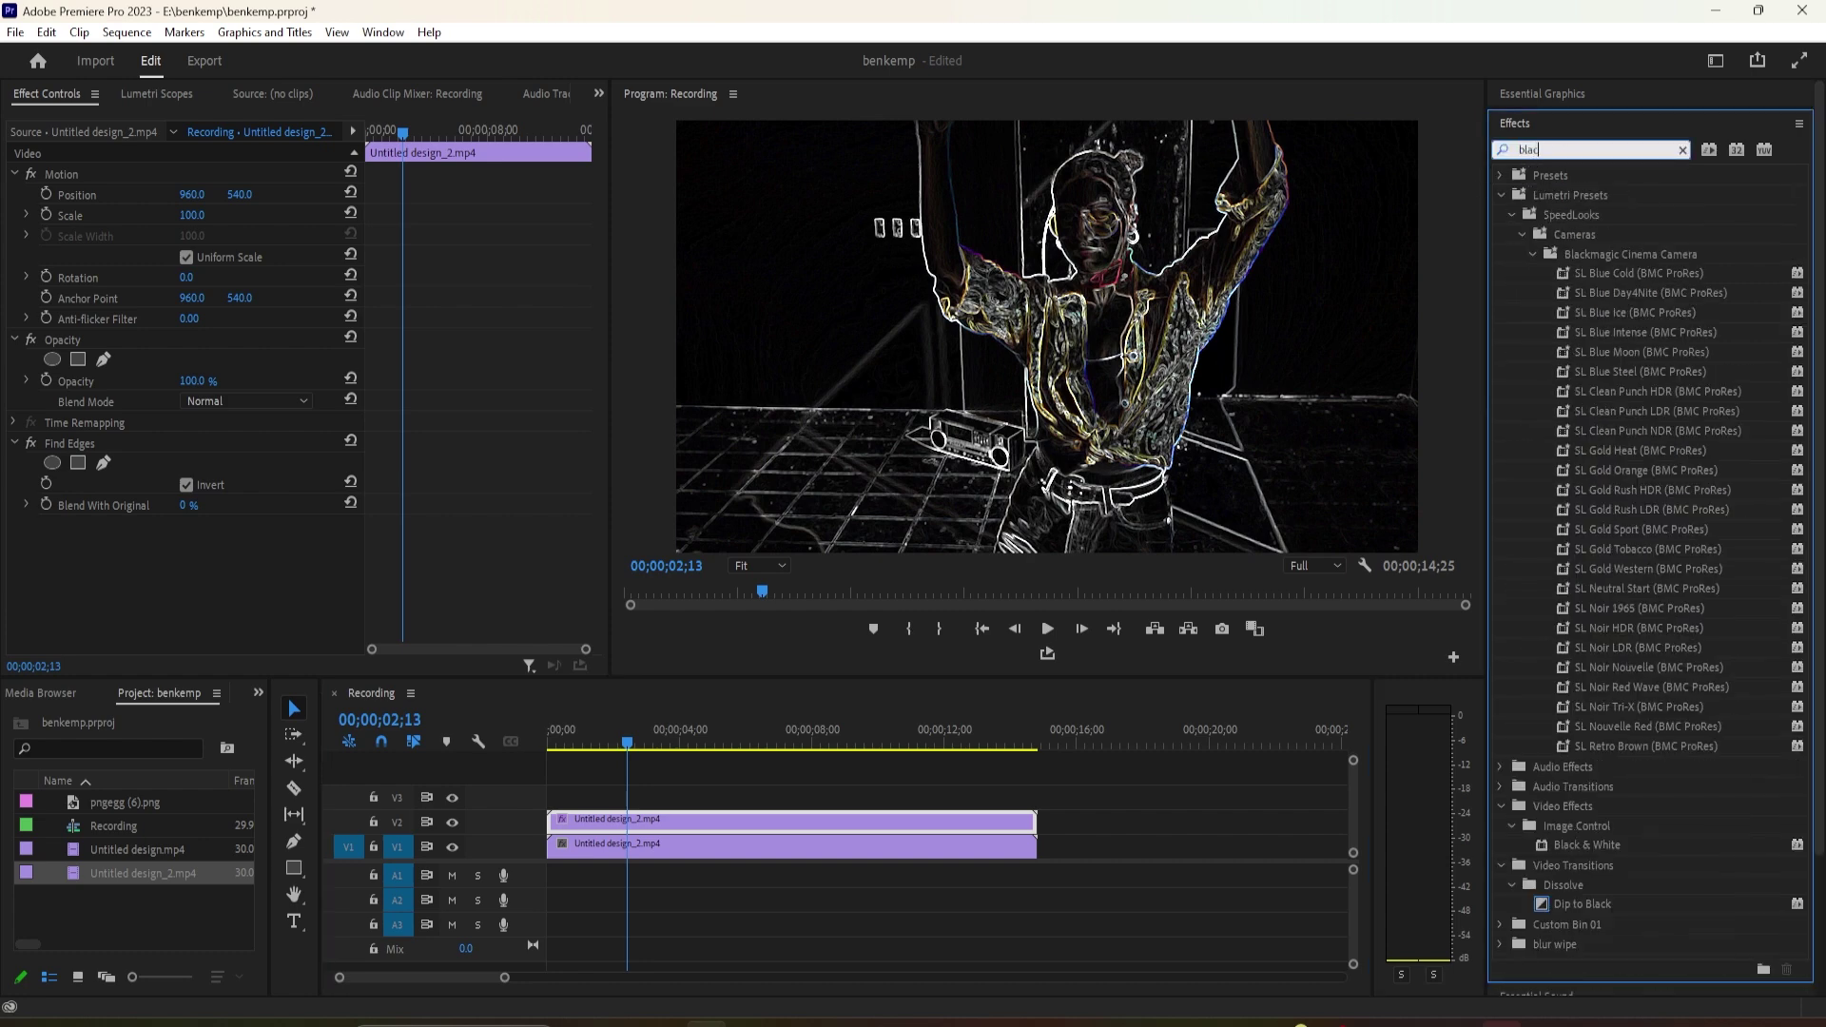
click(1527, 96)
click(1559, 93)
click(1550, 177)
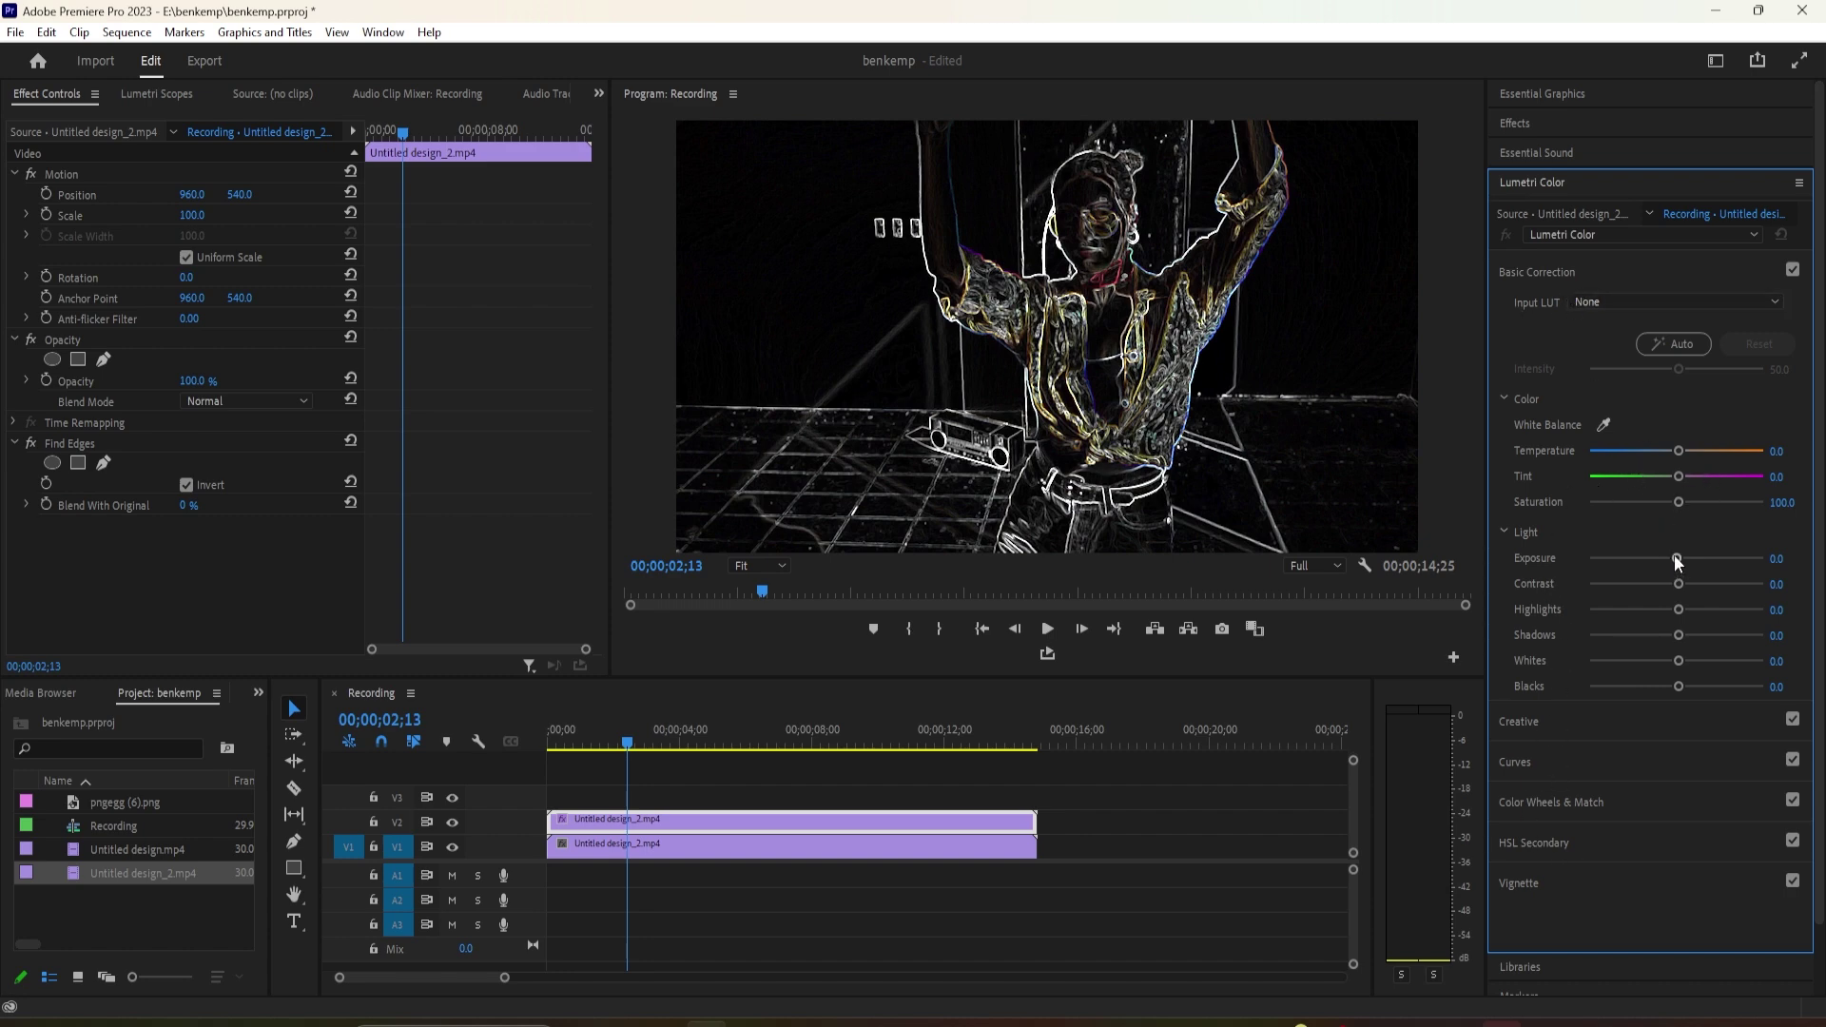
drag(1675, 556, 1684, 560)
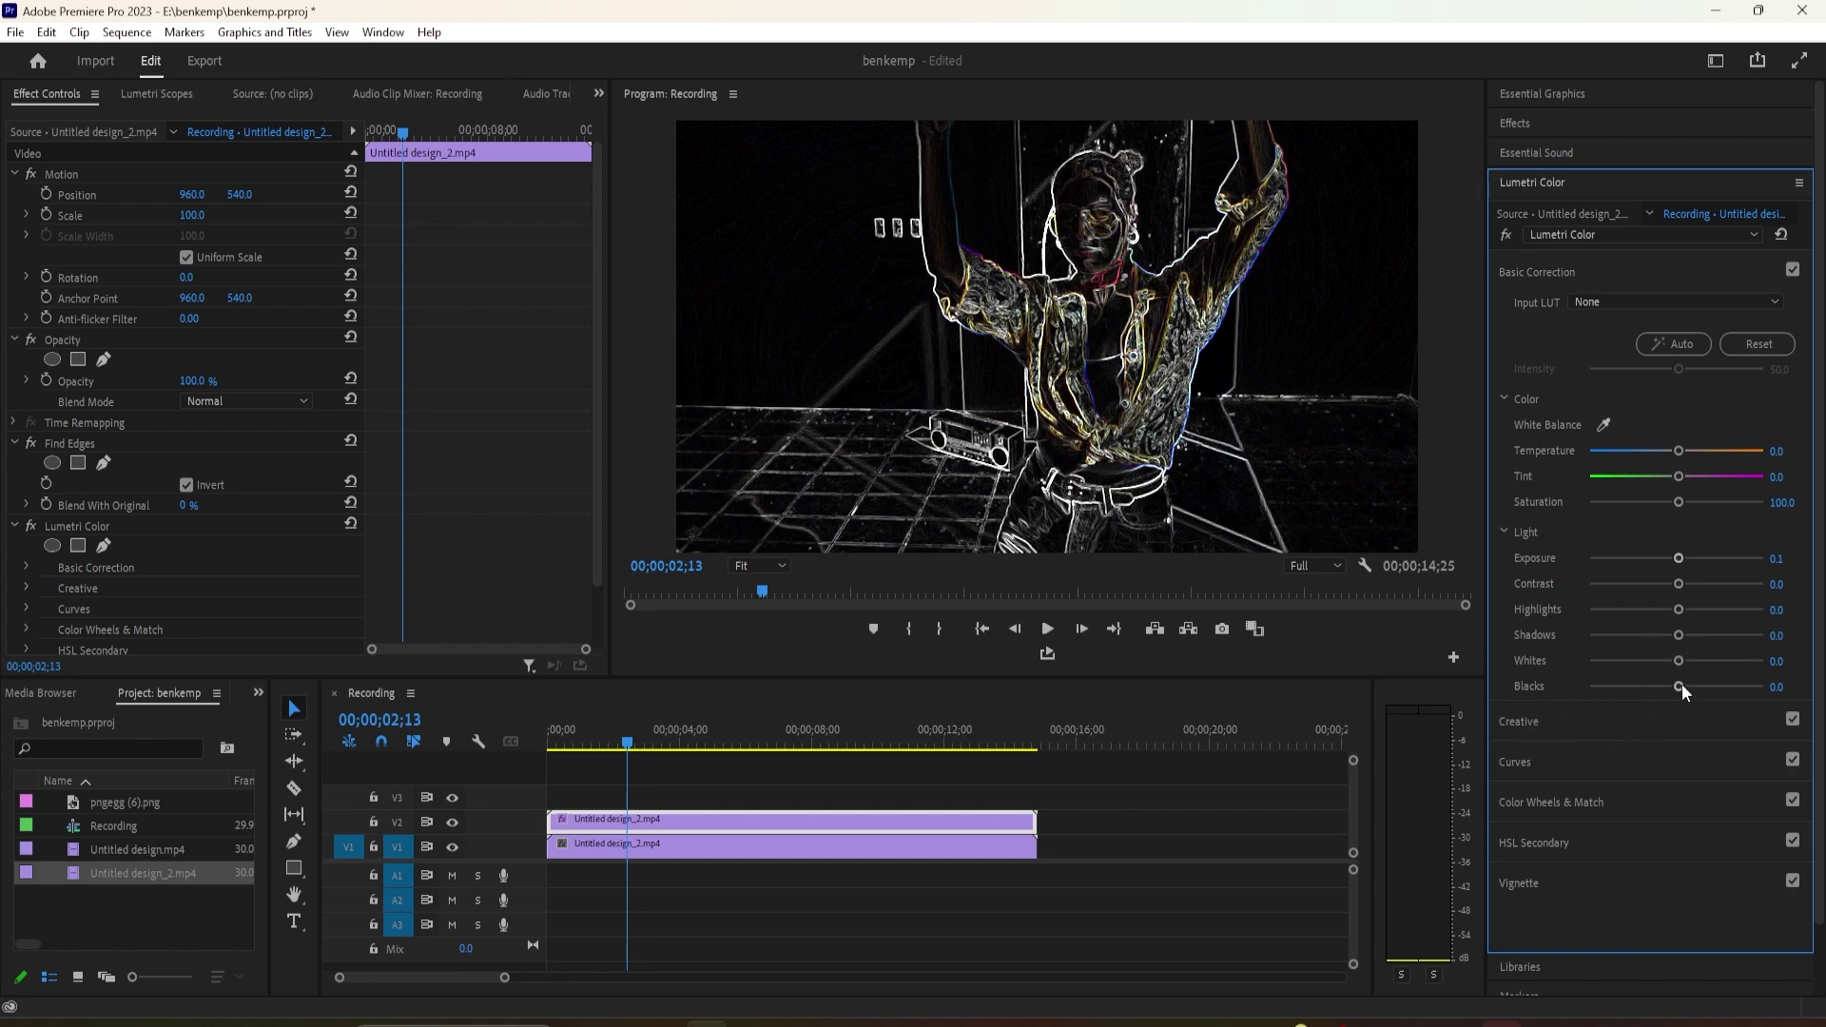
mouse_move(1679, 660)
mouse_down()
mouse_move(1731, 679)
mouse_move(1532, 714)
mouse_up()
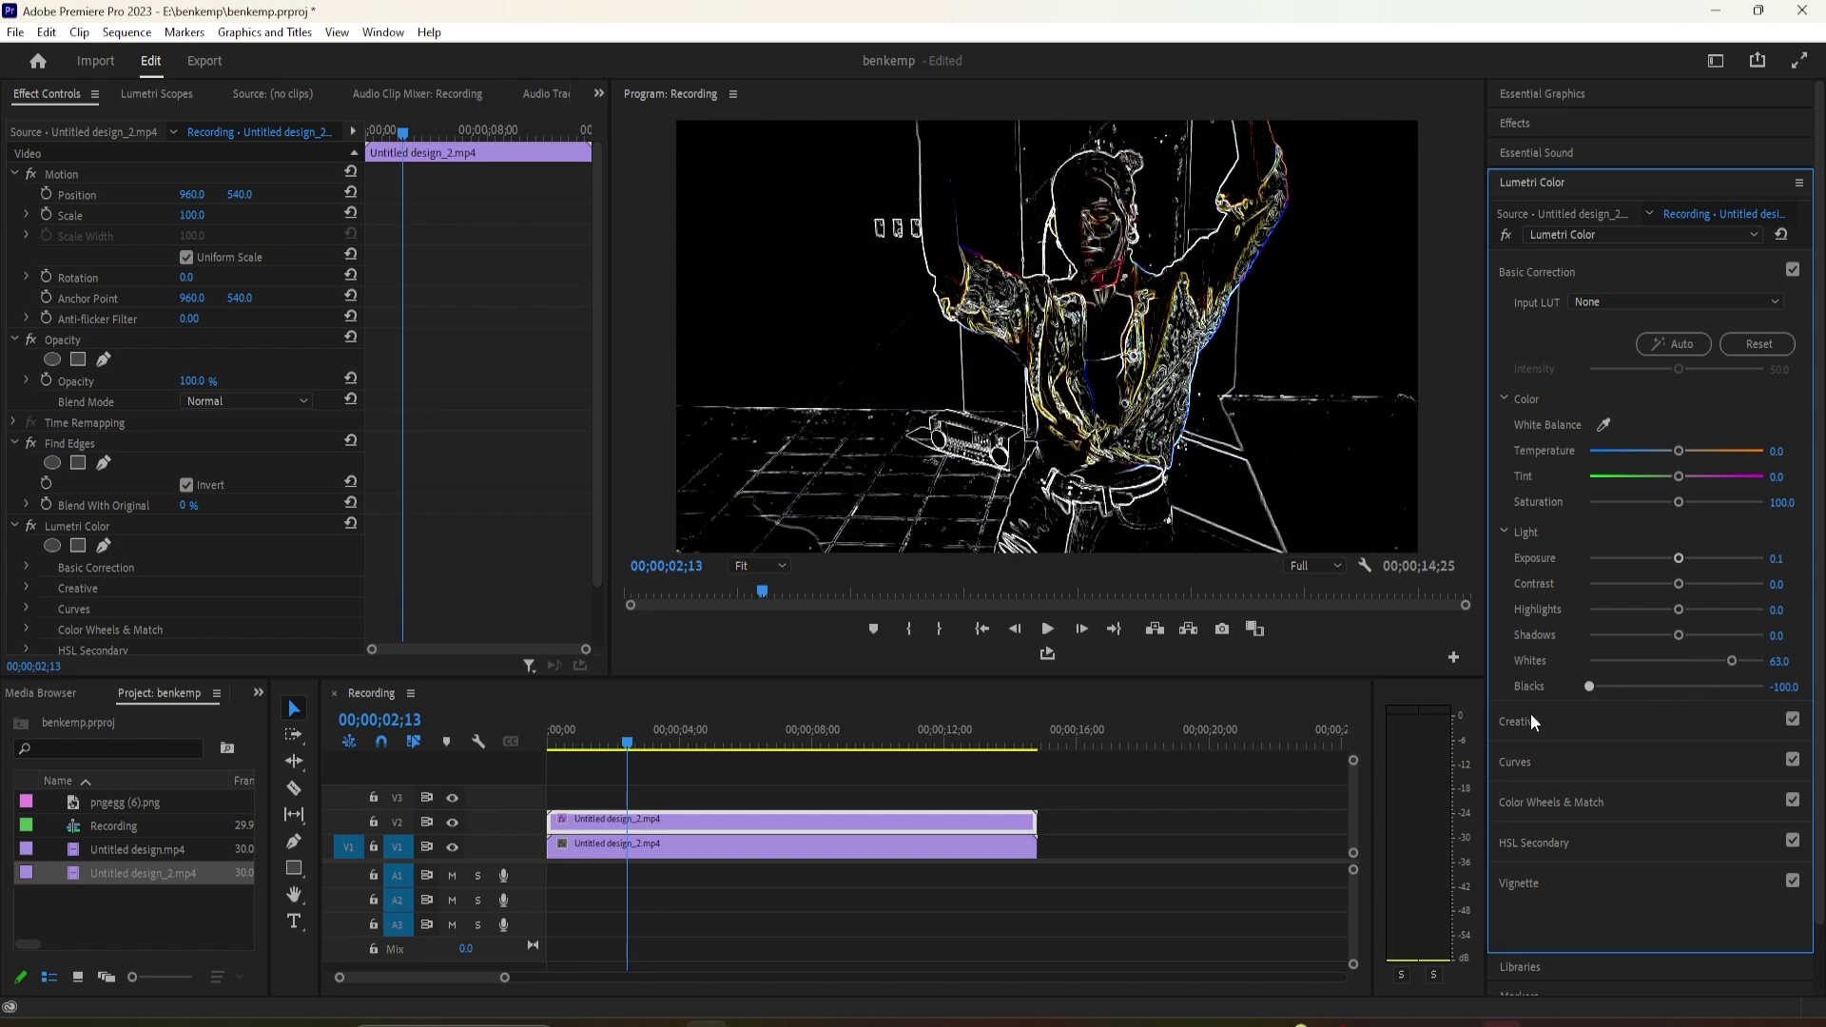
- Set a hard, squarish vignette: Midpoint 100, with Amount, Roundness and Feather adjusted
click(1510, 869)
mouse_move(1678, 509)
mouse_down()
mouse_move(1582, 506)
mouse_move(1781, 544)
mouse_up()
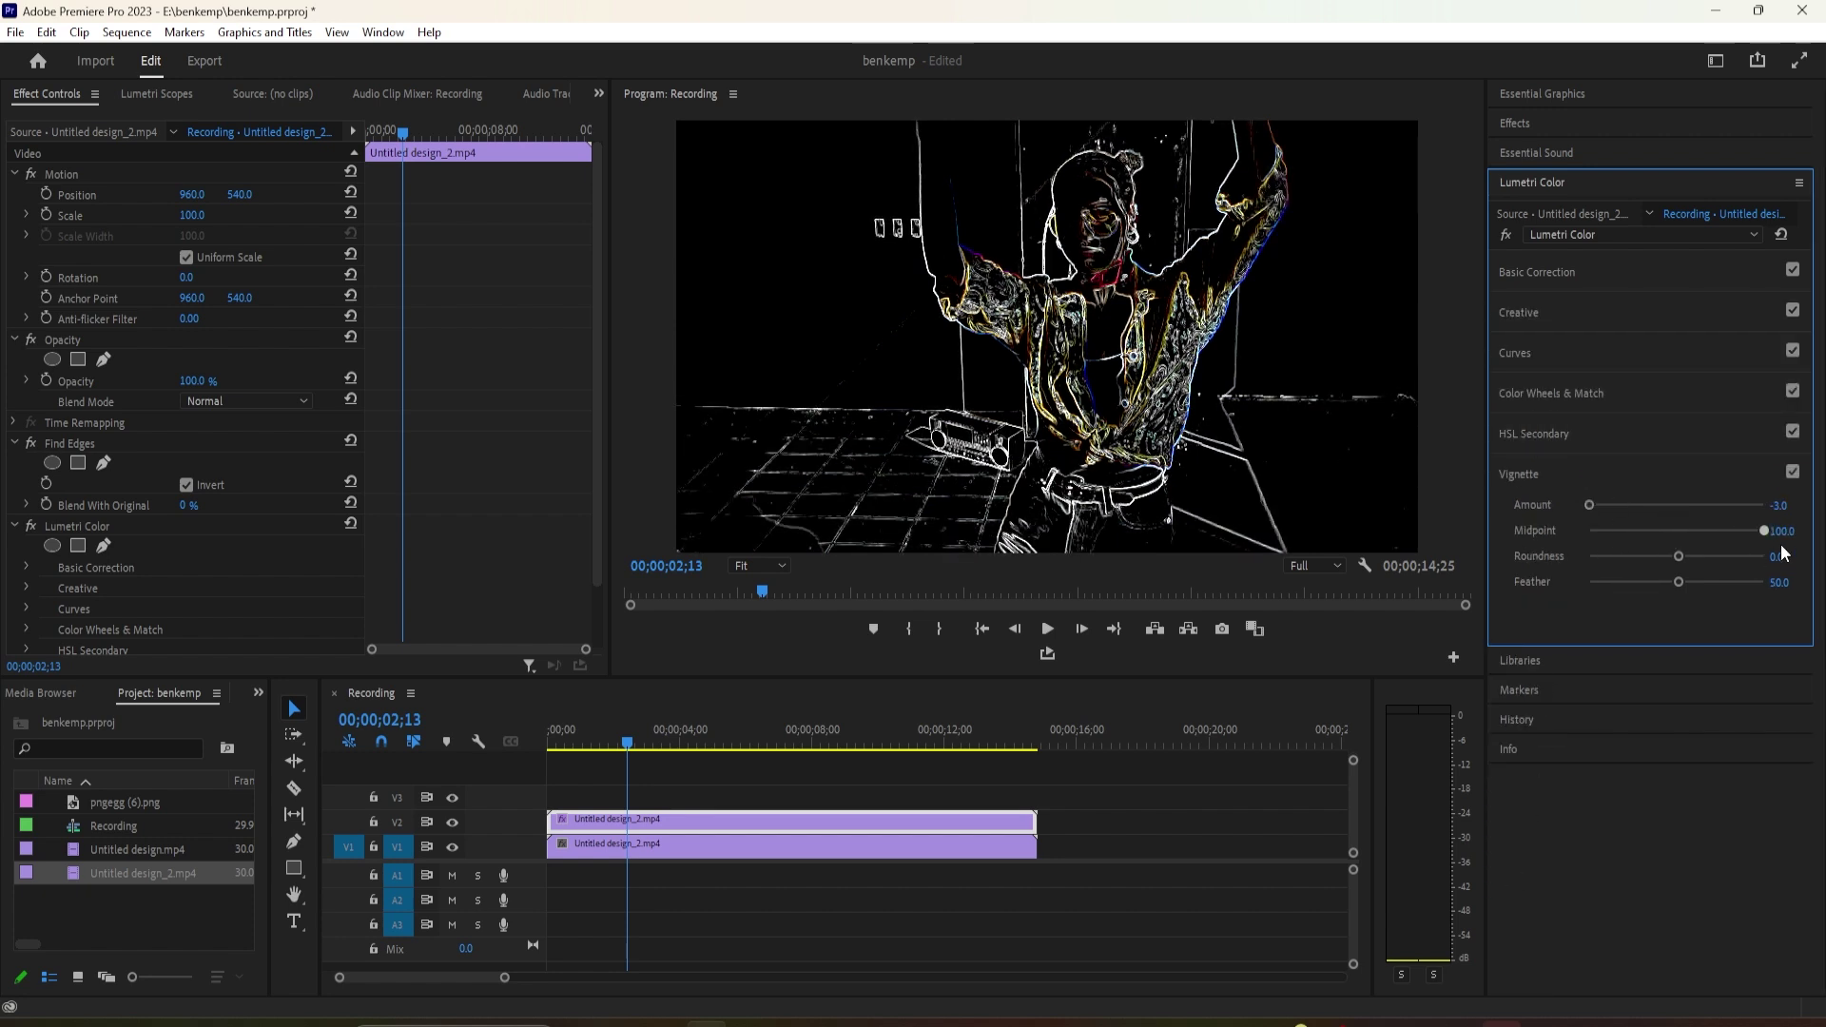
drag(1594, 507, 1763, 506)
mouse_move(1678, 555)
mouse_down()
mouse_move(1719, 560)
mouse_move(1565, 567)
mouse_up()
mouse_move(1671, 582)
mouse_down()
mouse_move(1582, 582)
mouse_move(1597, 558)
mouse_up()
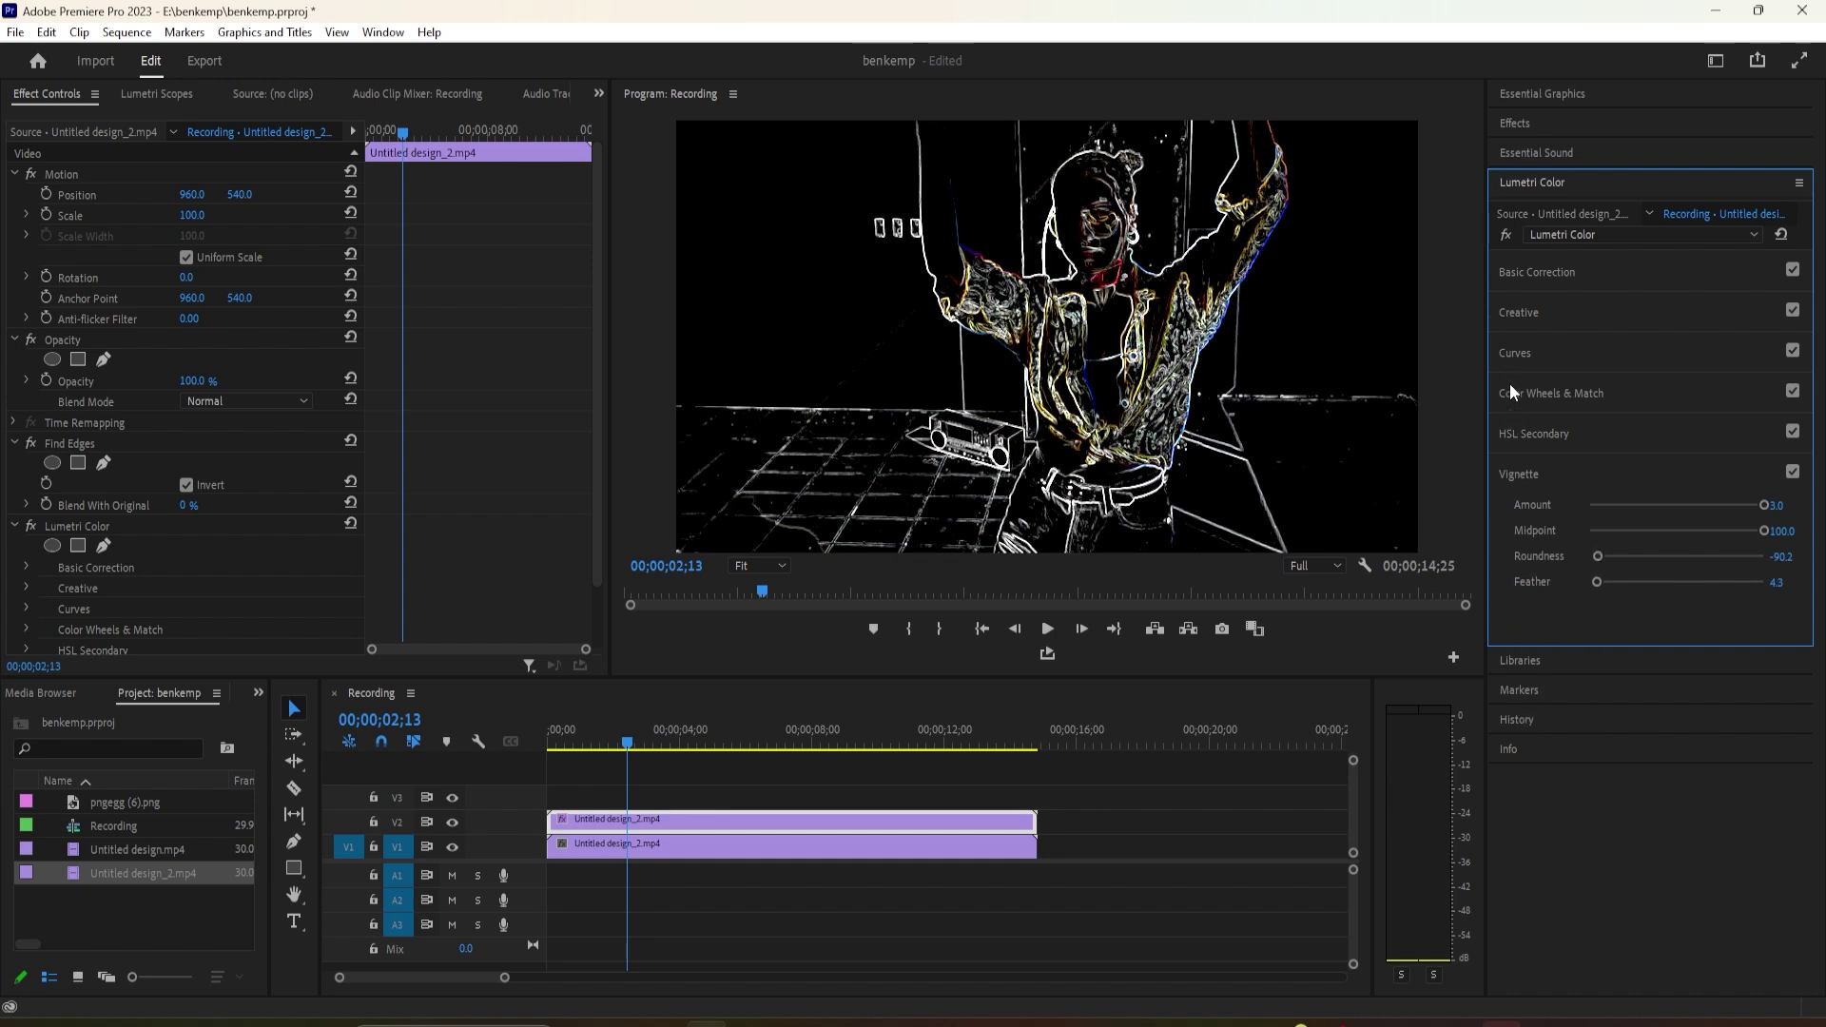
click(1519, 439)
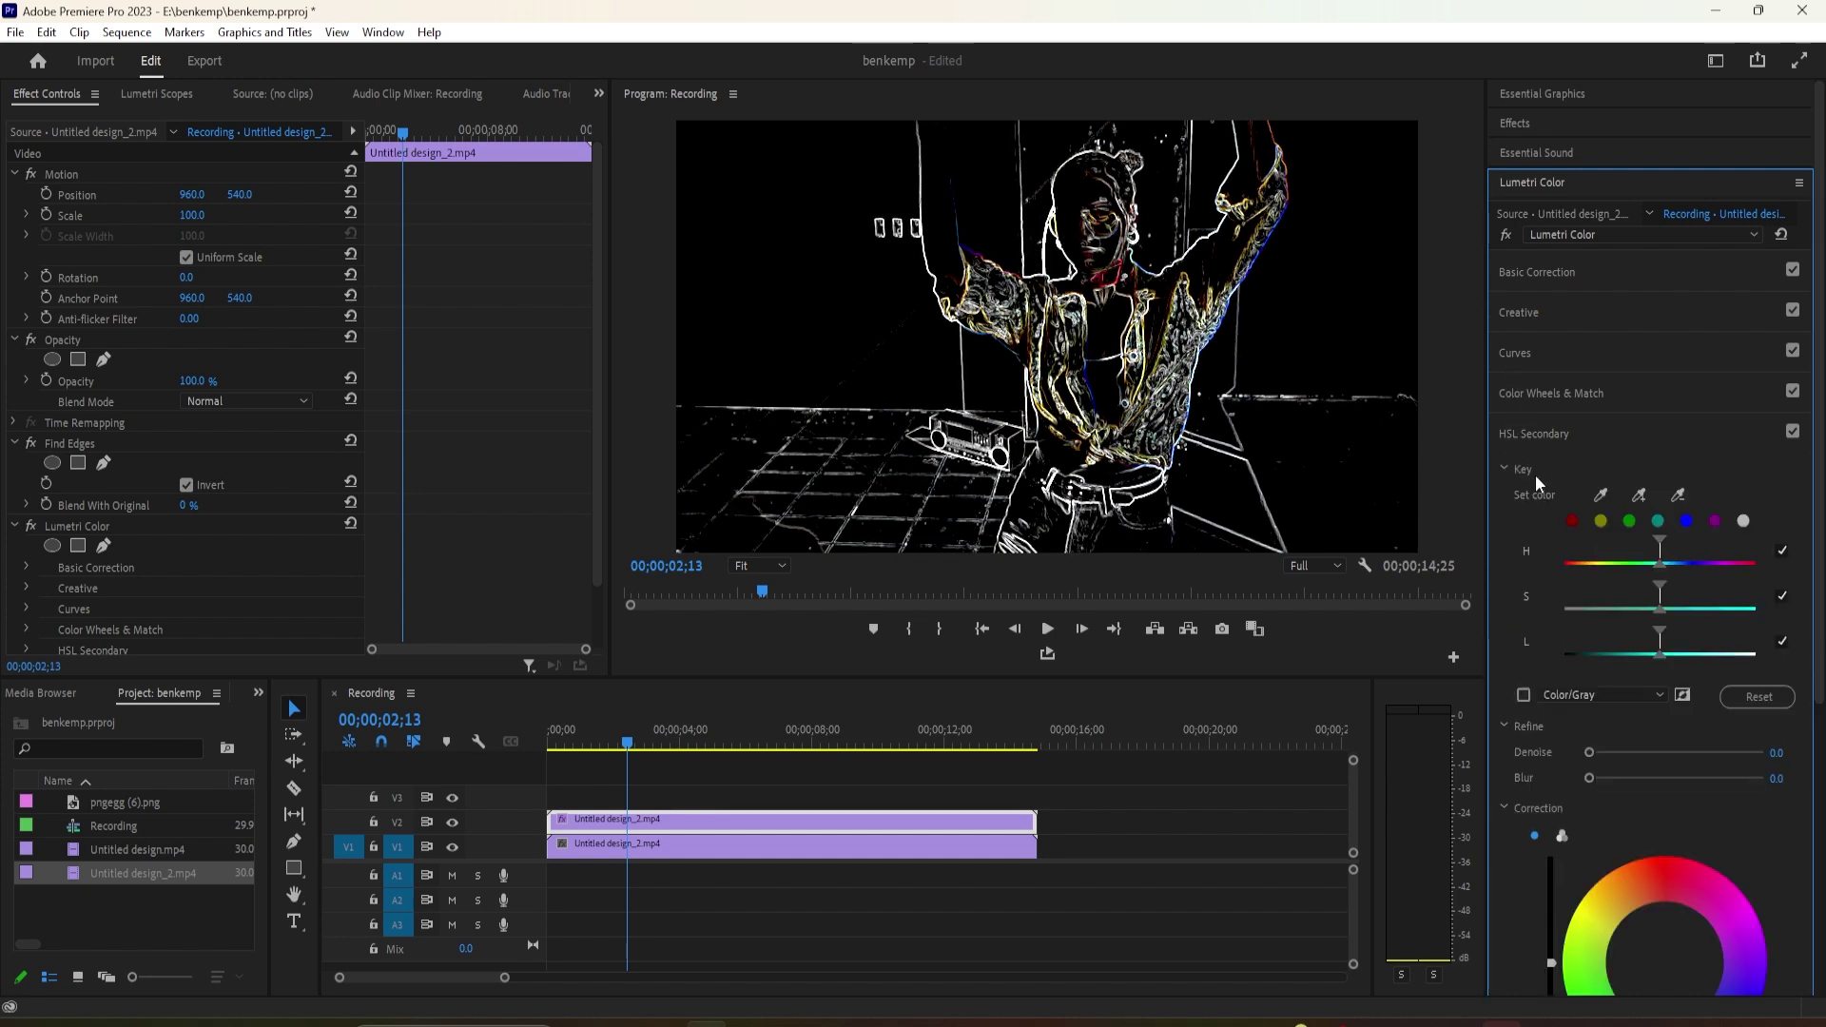
- Pull the middle of the Lumetri RGB curve down to darken the midtones
click(1526, 391)
click(1525, 353)
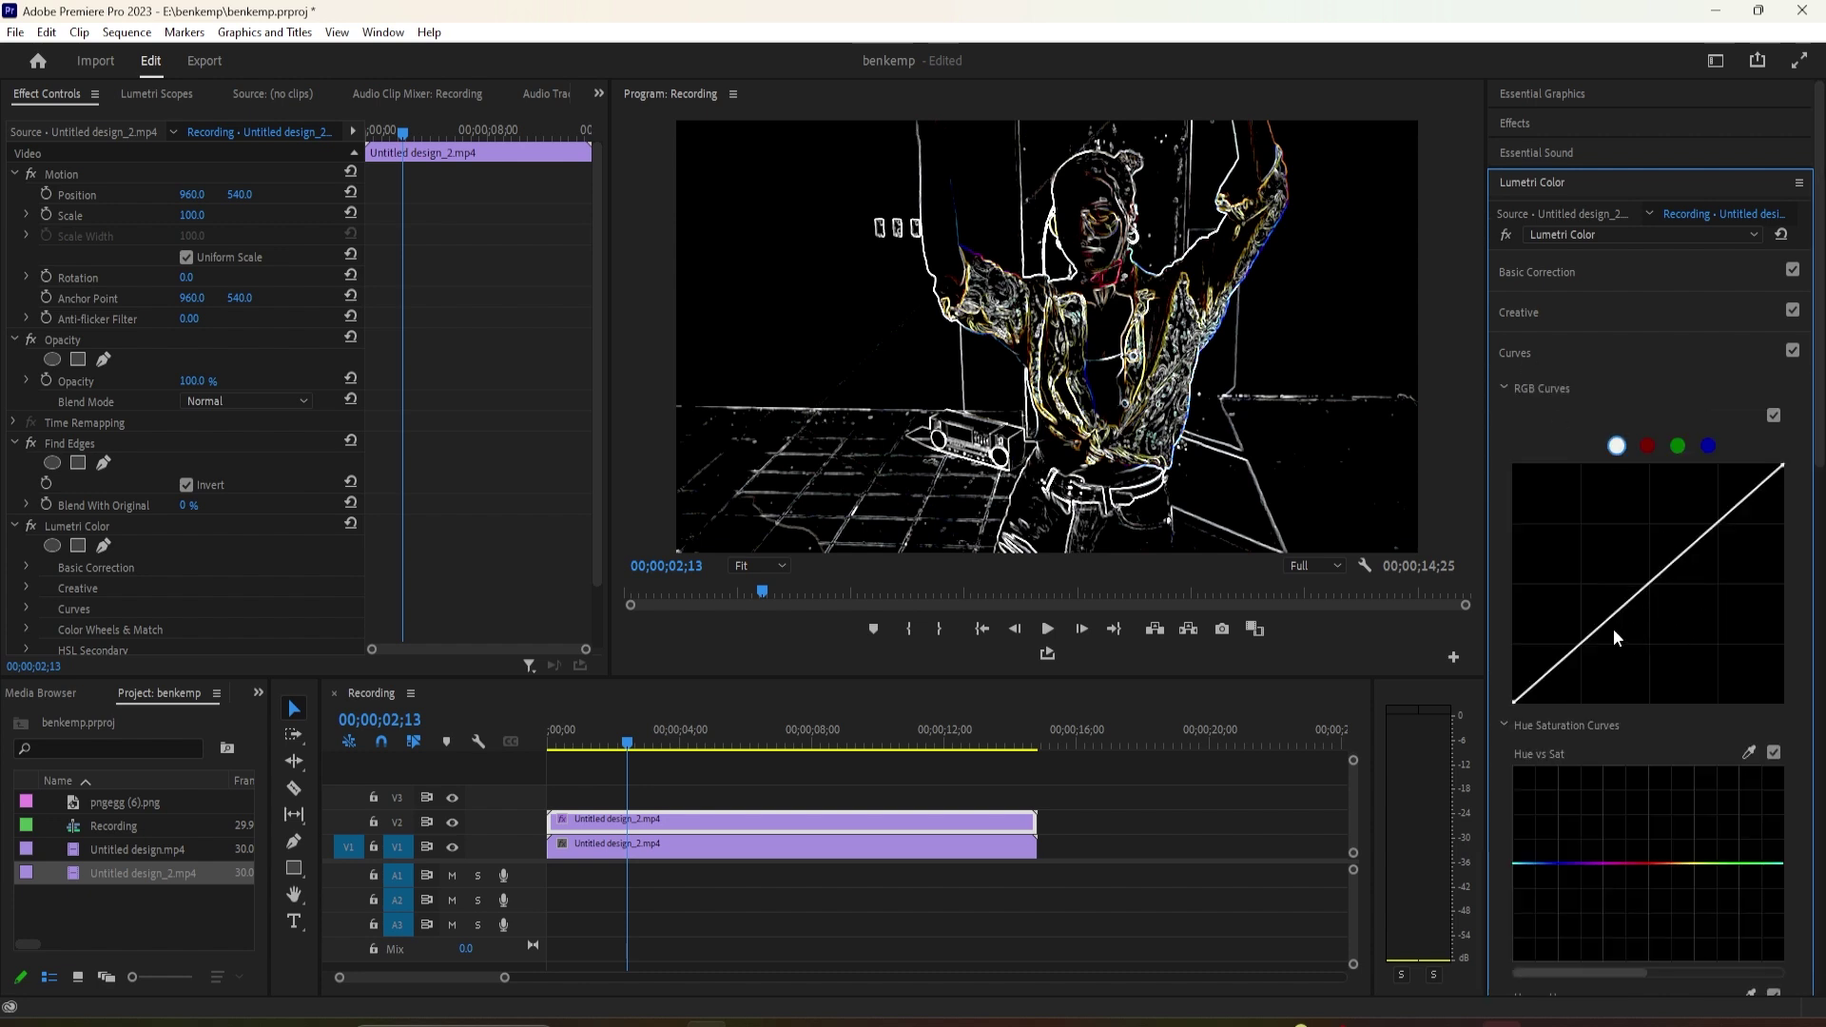
drag(1614, 629, 1610, 638)
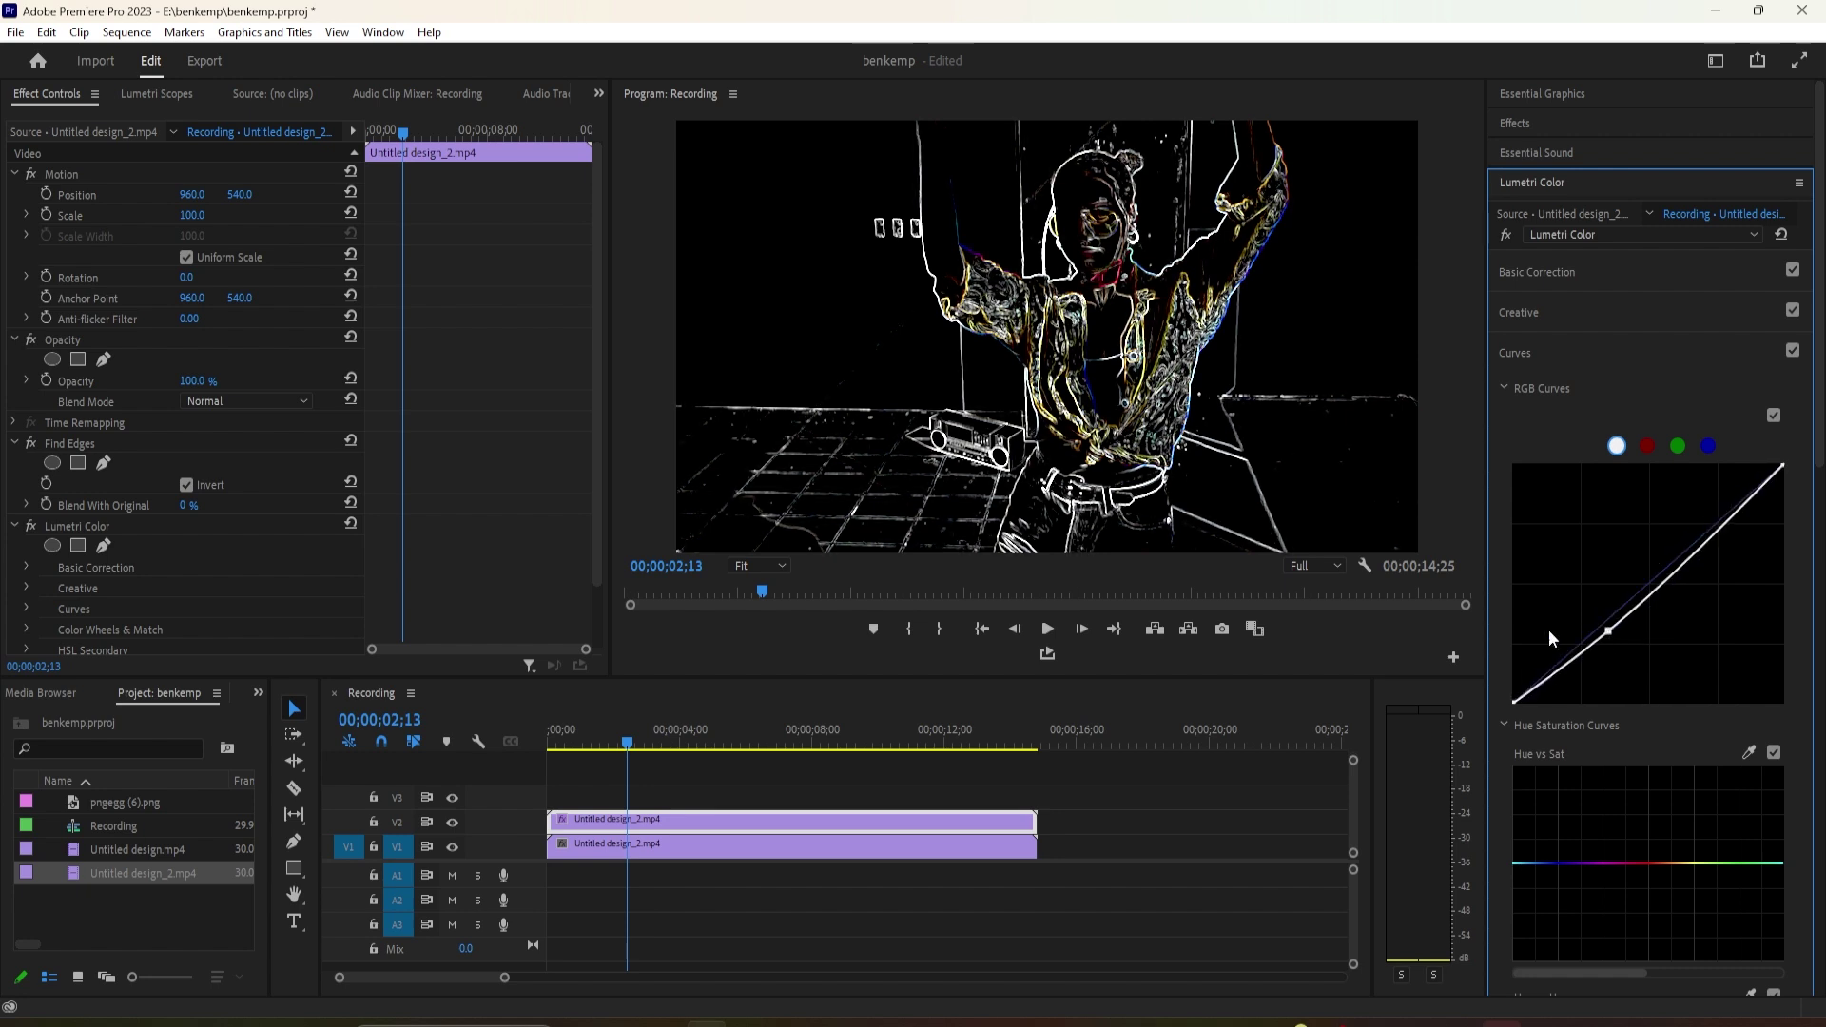
click(256, 402)
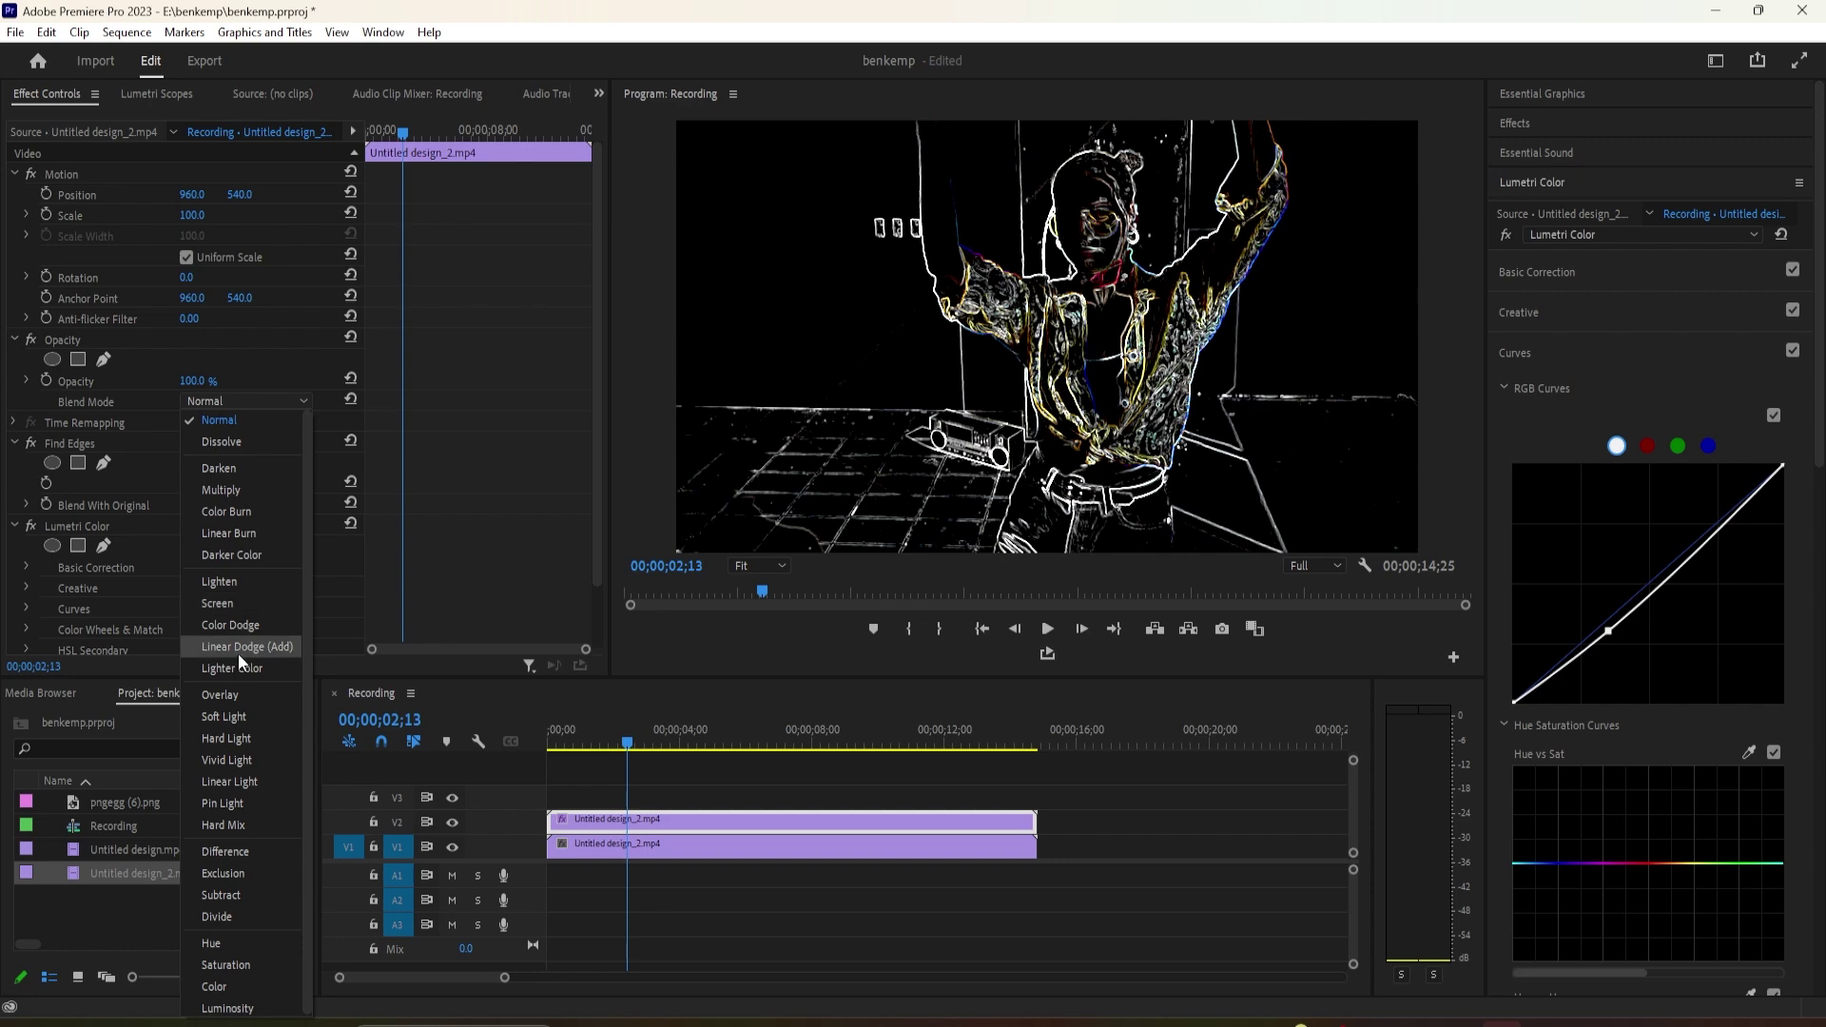
- Set the outline clip's Opacity Blend Mode to Screen and scrub to preview
click(233, 602)
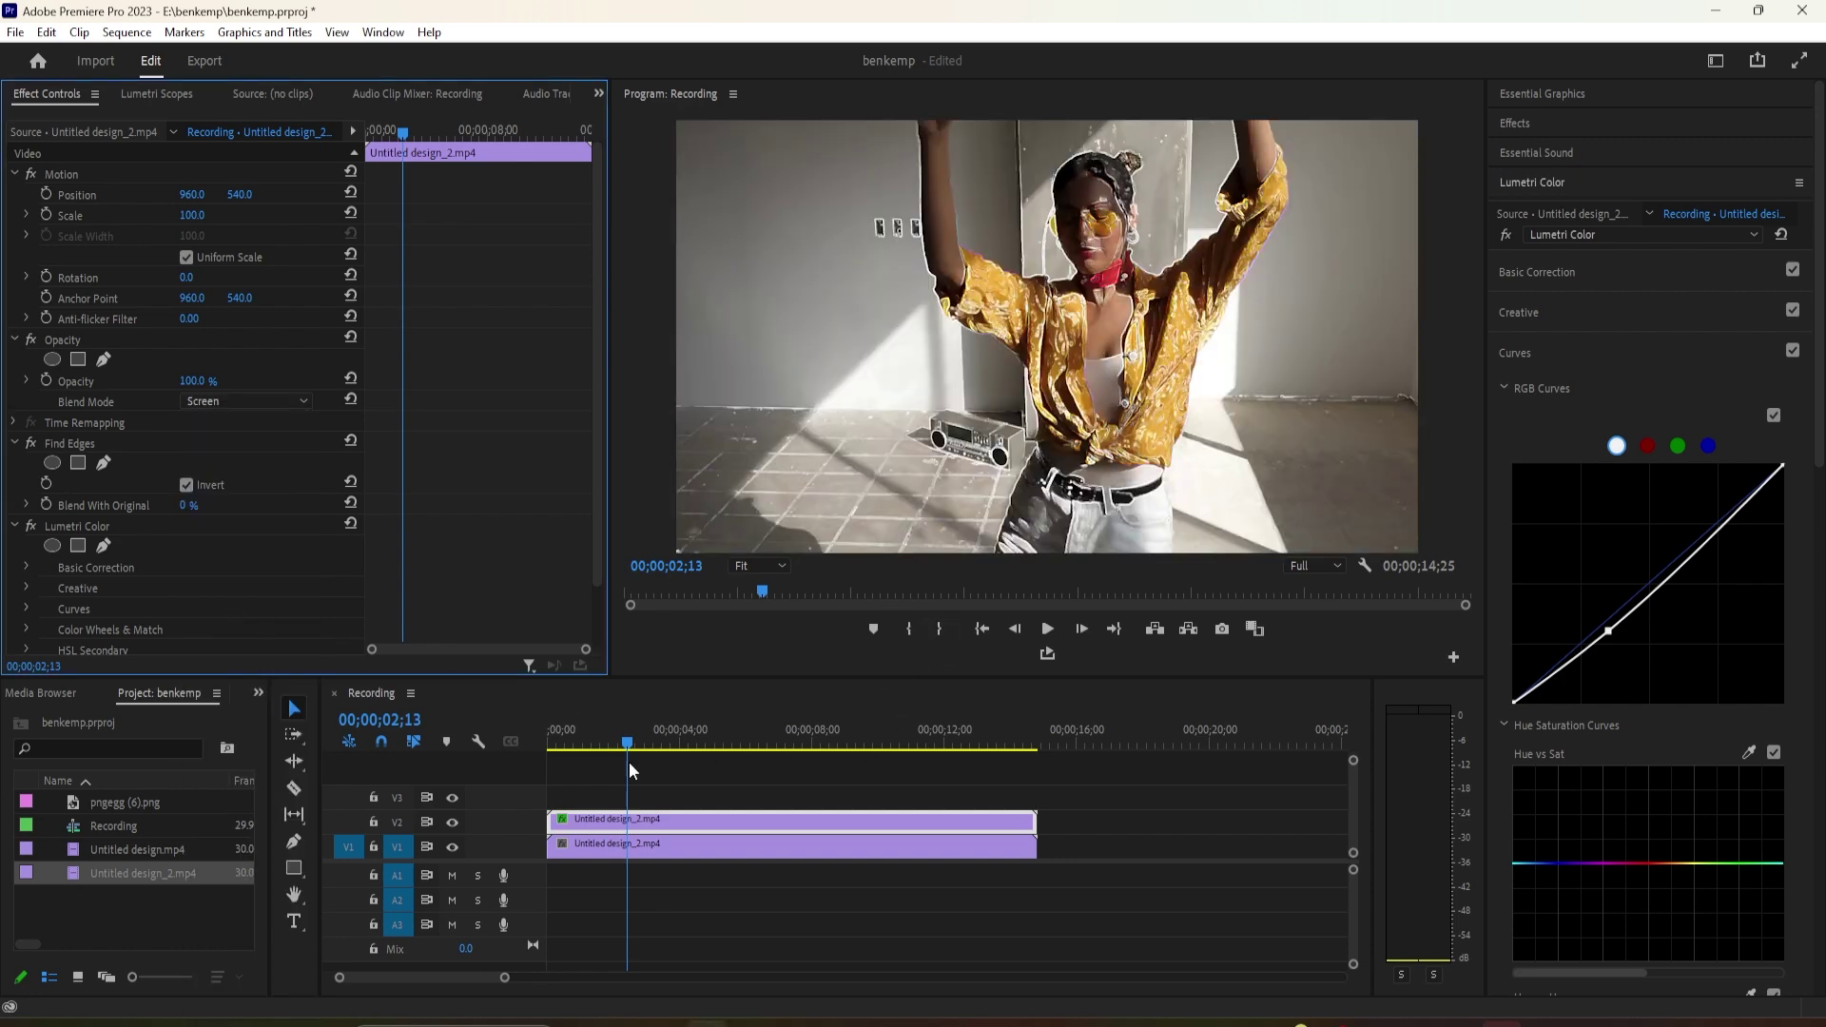
mouse_move(630, 761)
mouse_down()
mouse_move(660, 787)
mouse_move(556, 824)
mouse_up()
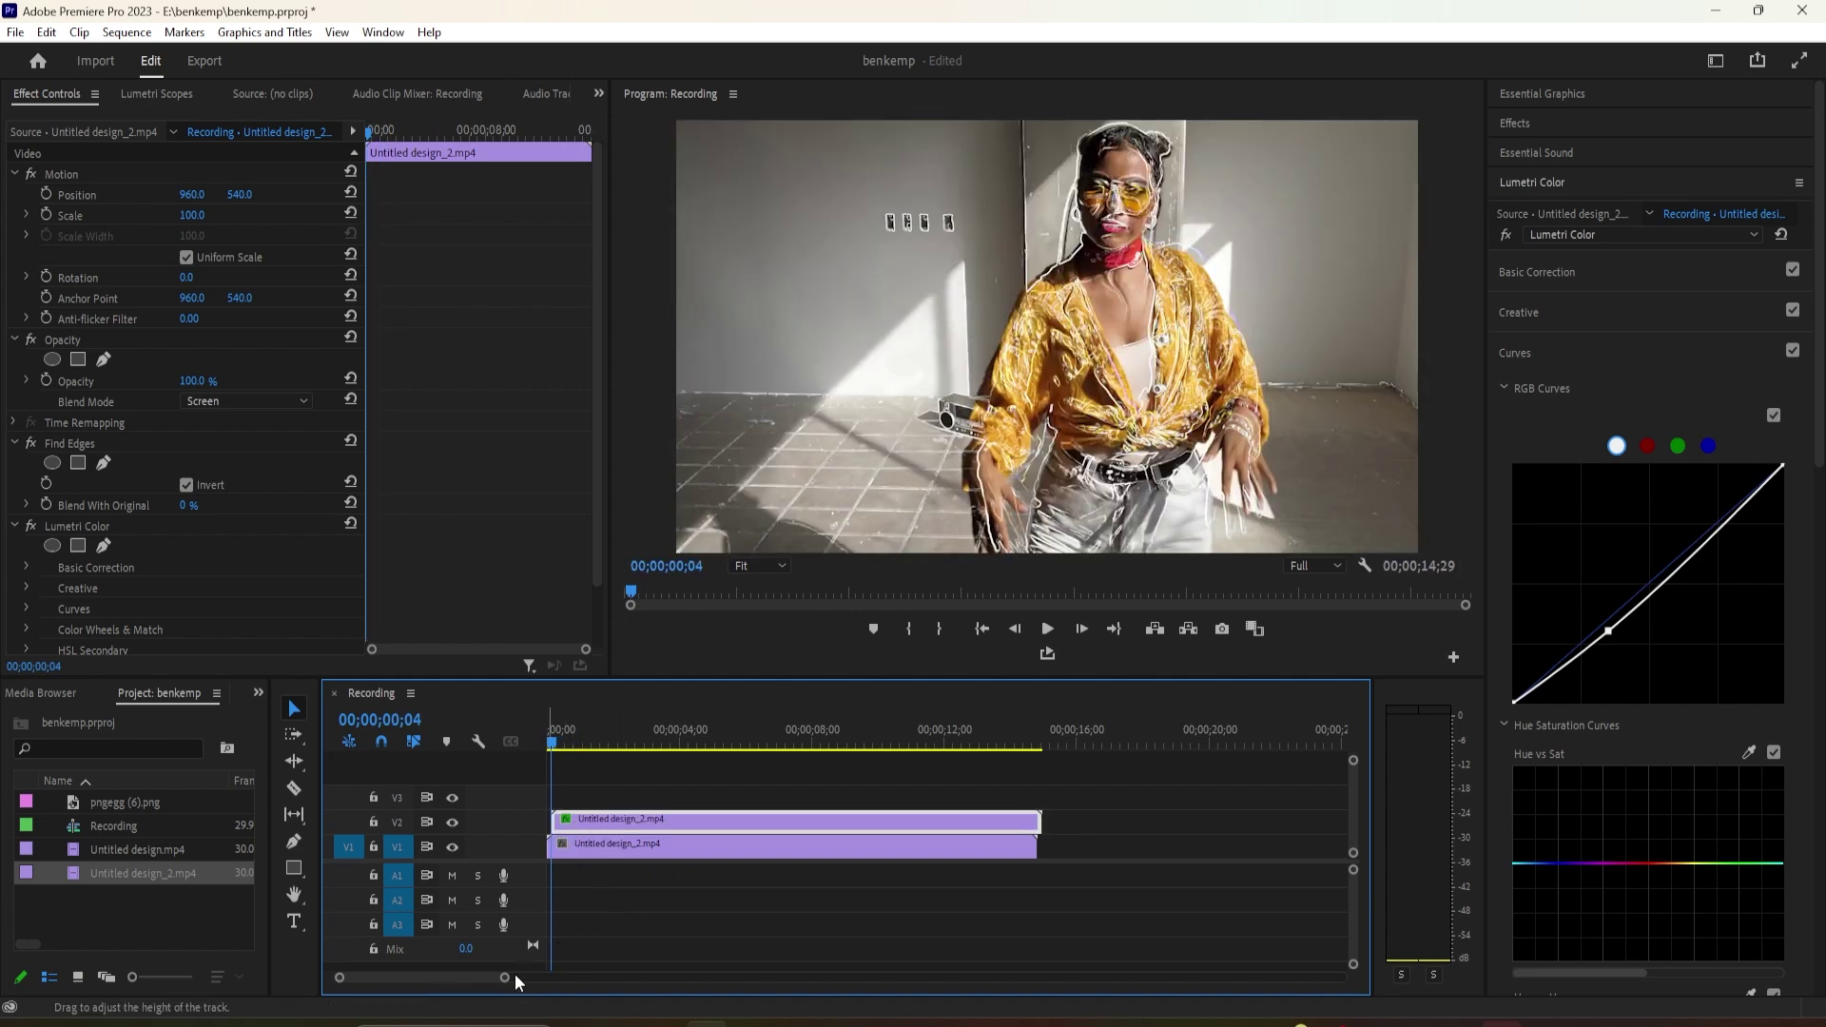
drag(515, 981, 460, 981)
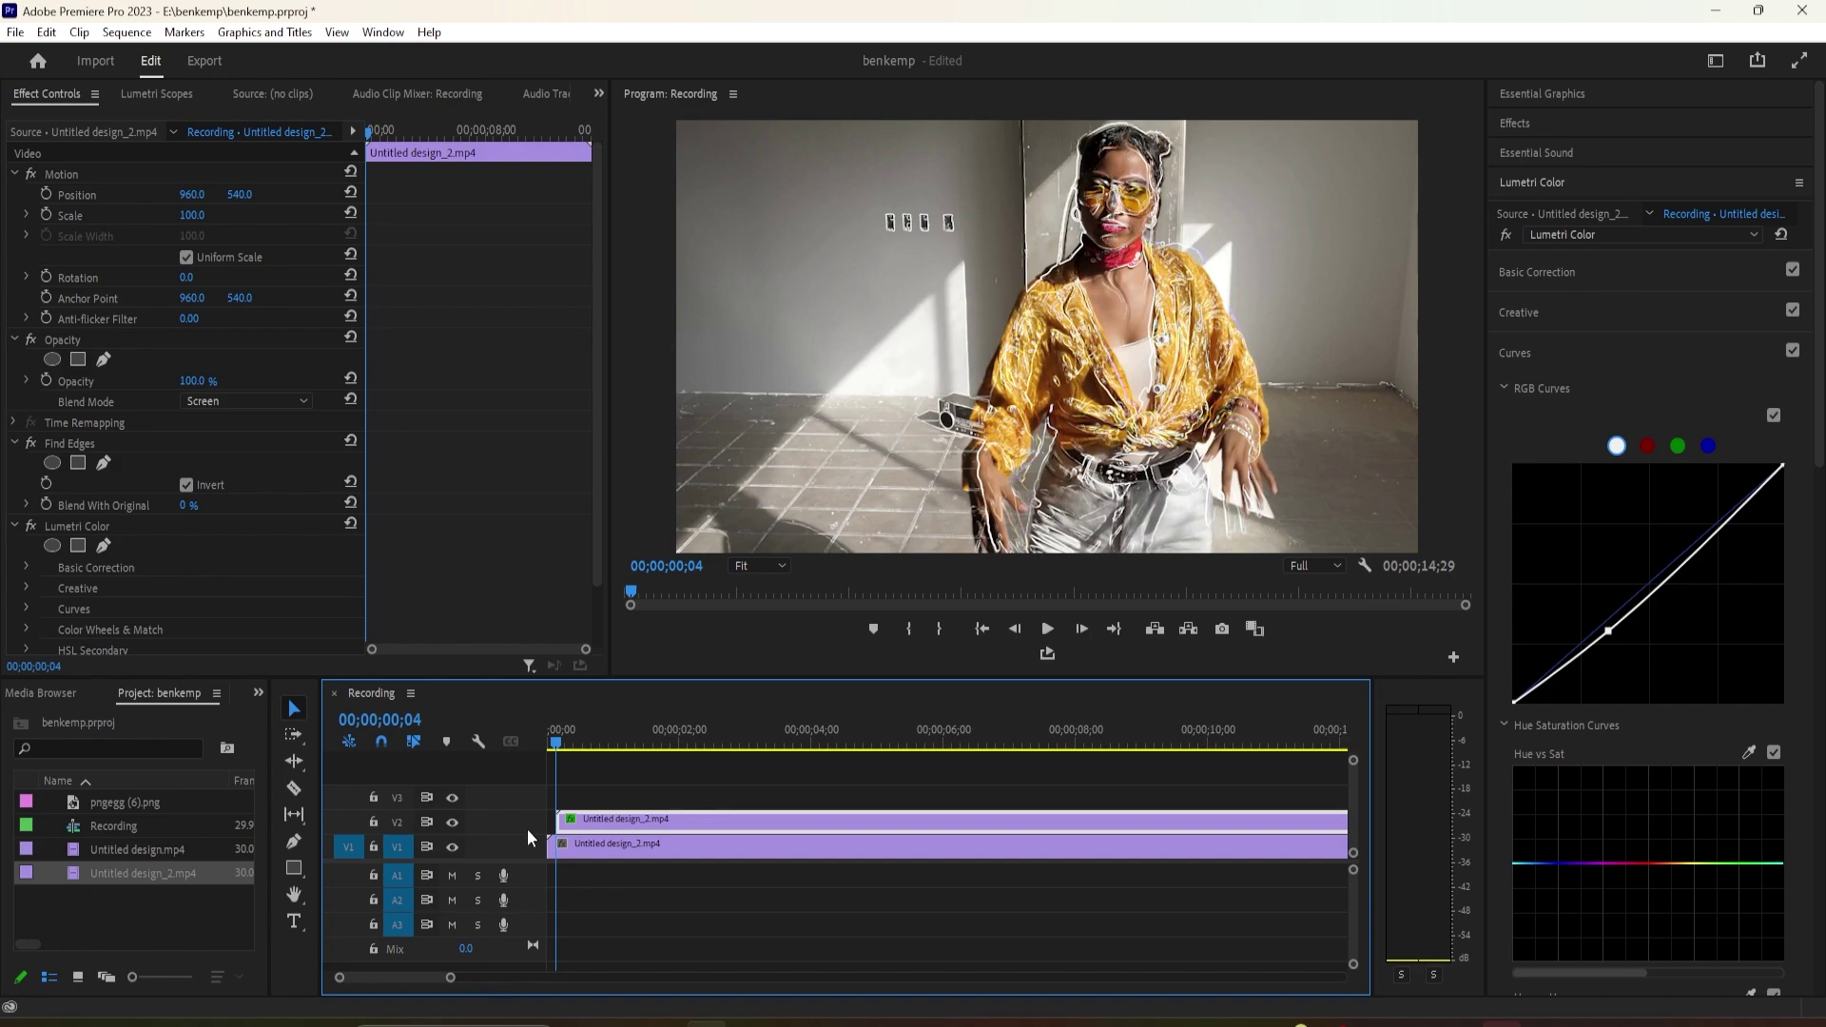
- Play back the glowing-edge composite, then return near the sequence start
key(space)
click(564, 844)
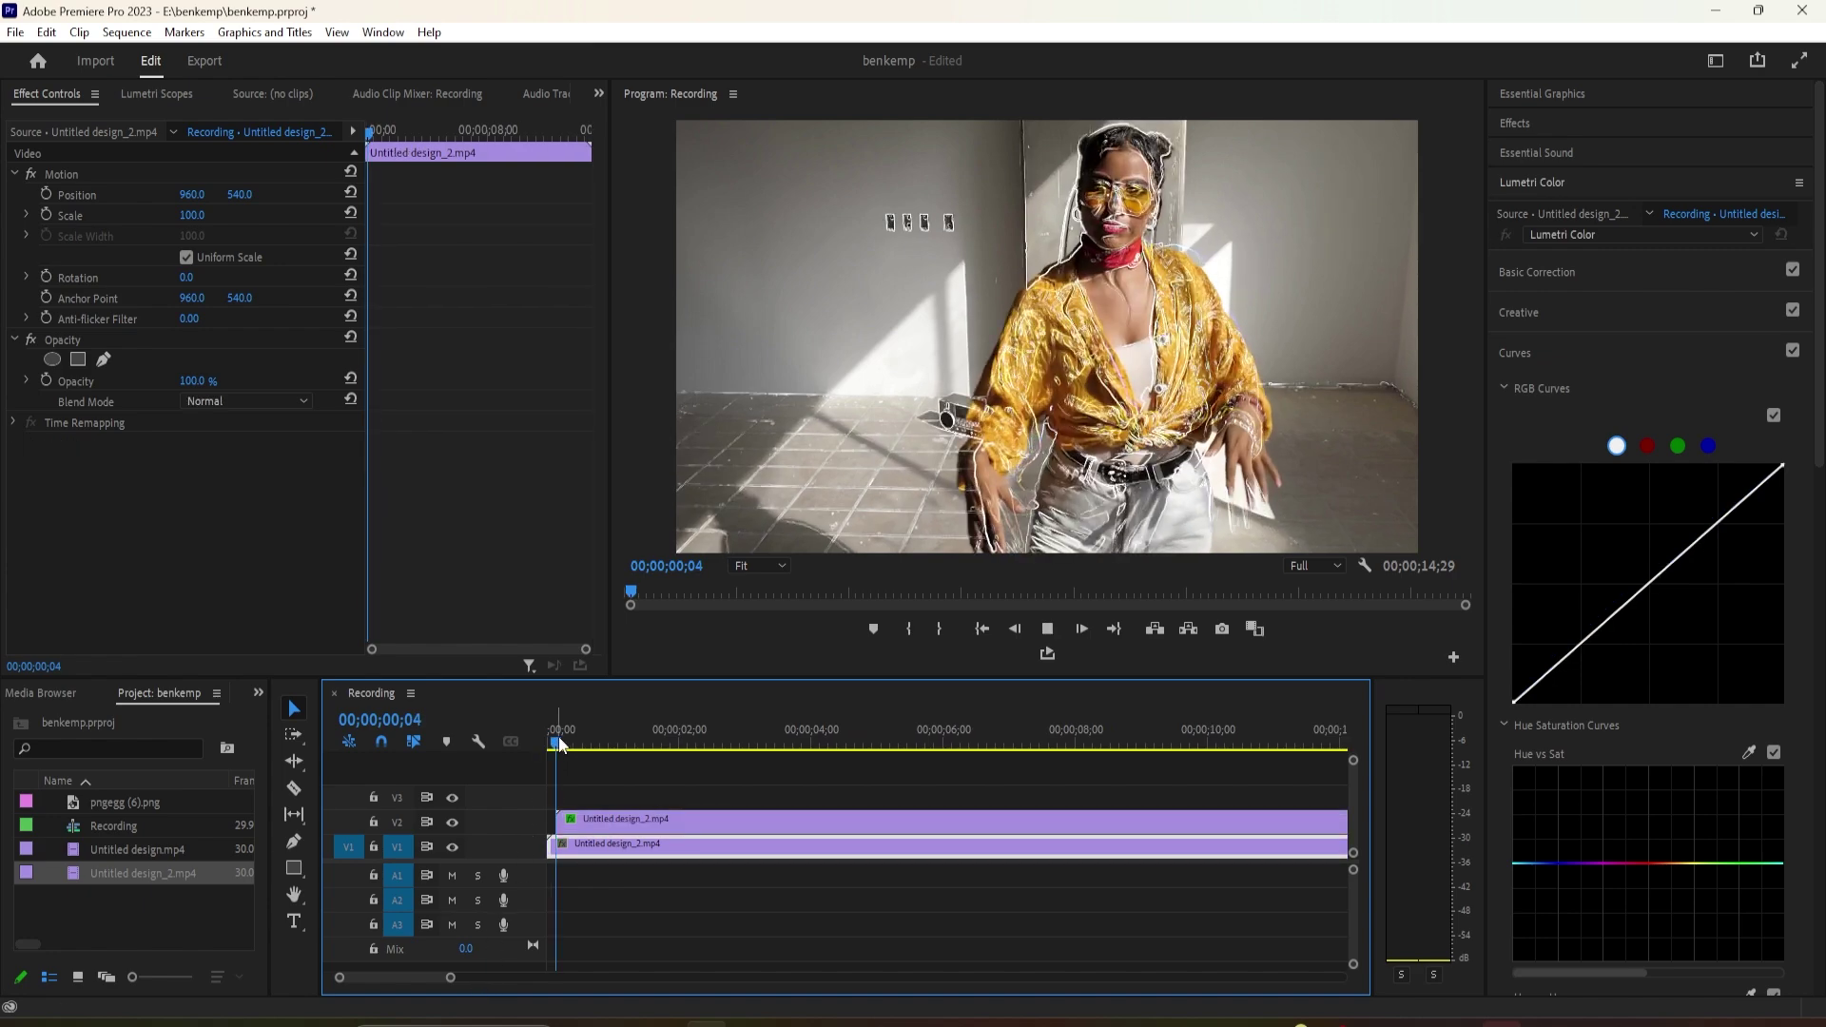
key(space)
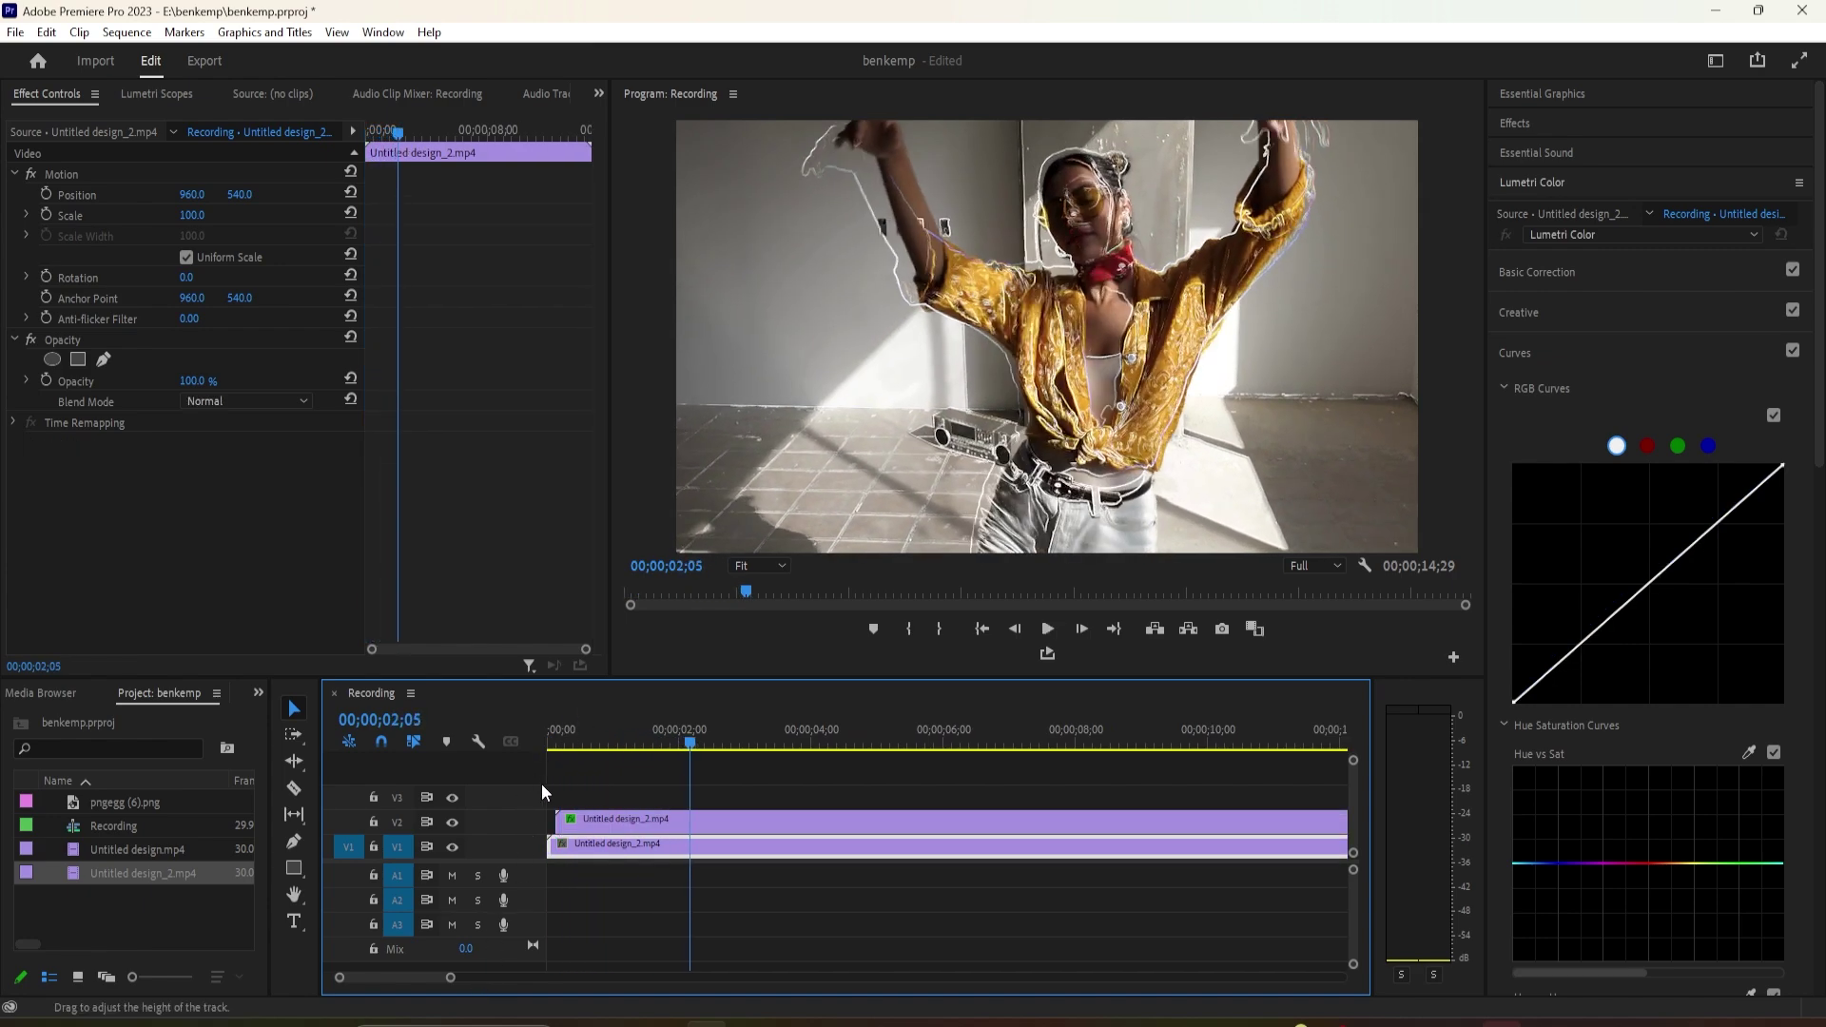
drag(552, 750, 566, 798)
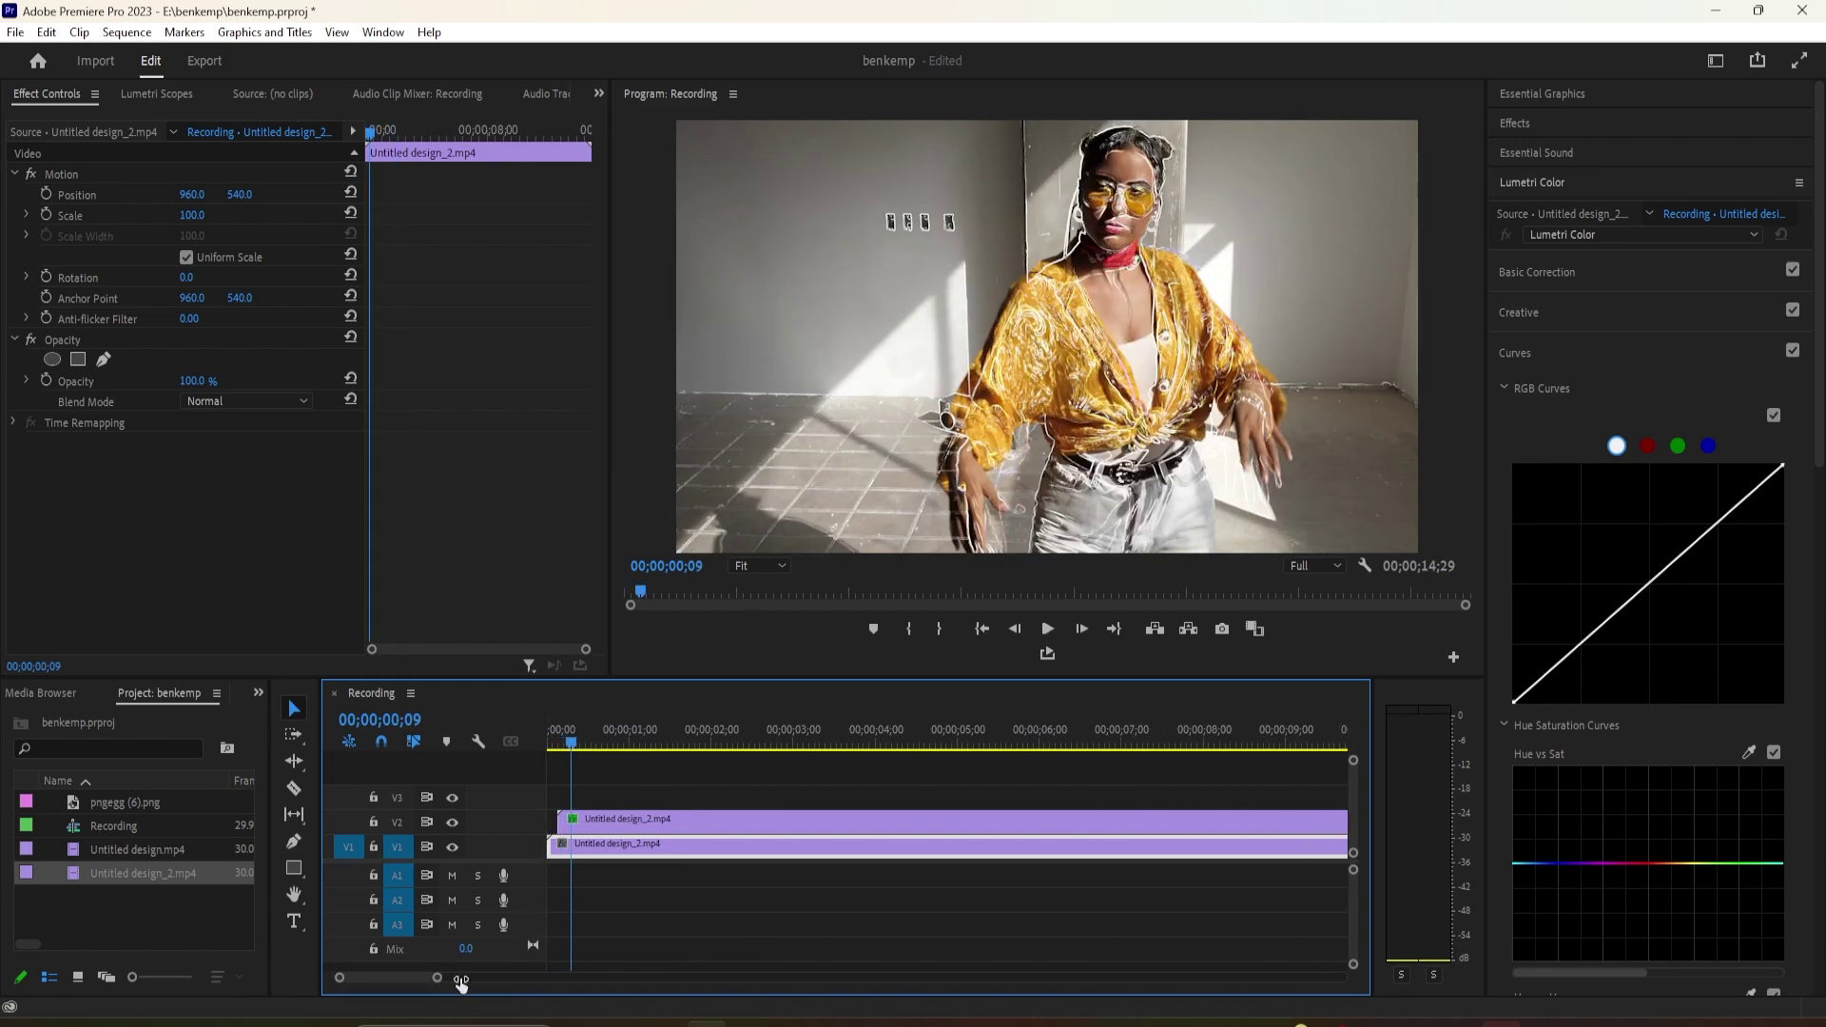
- Zoom into the timeline start, line the upper clip up with the playhead, and replay
drag(448, 981, 399, 981)
click(557, 745)
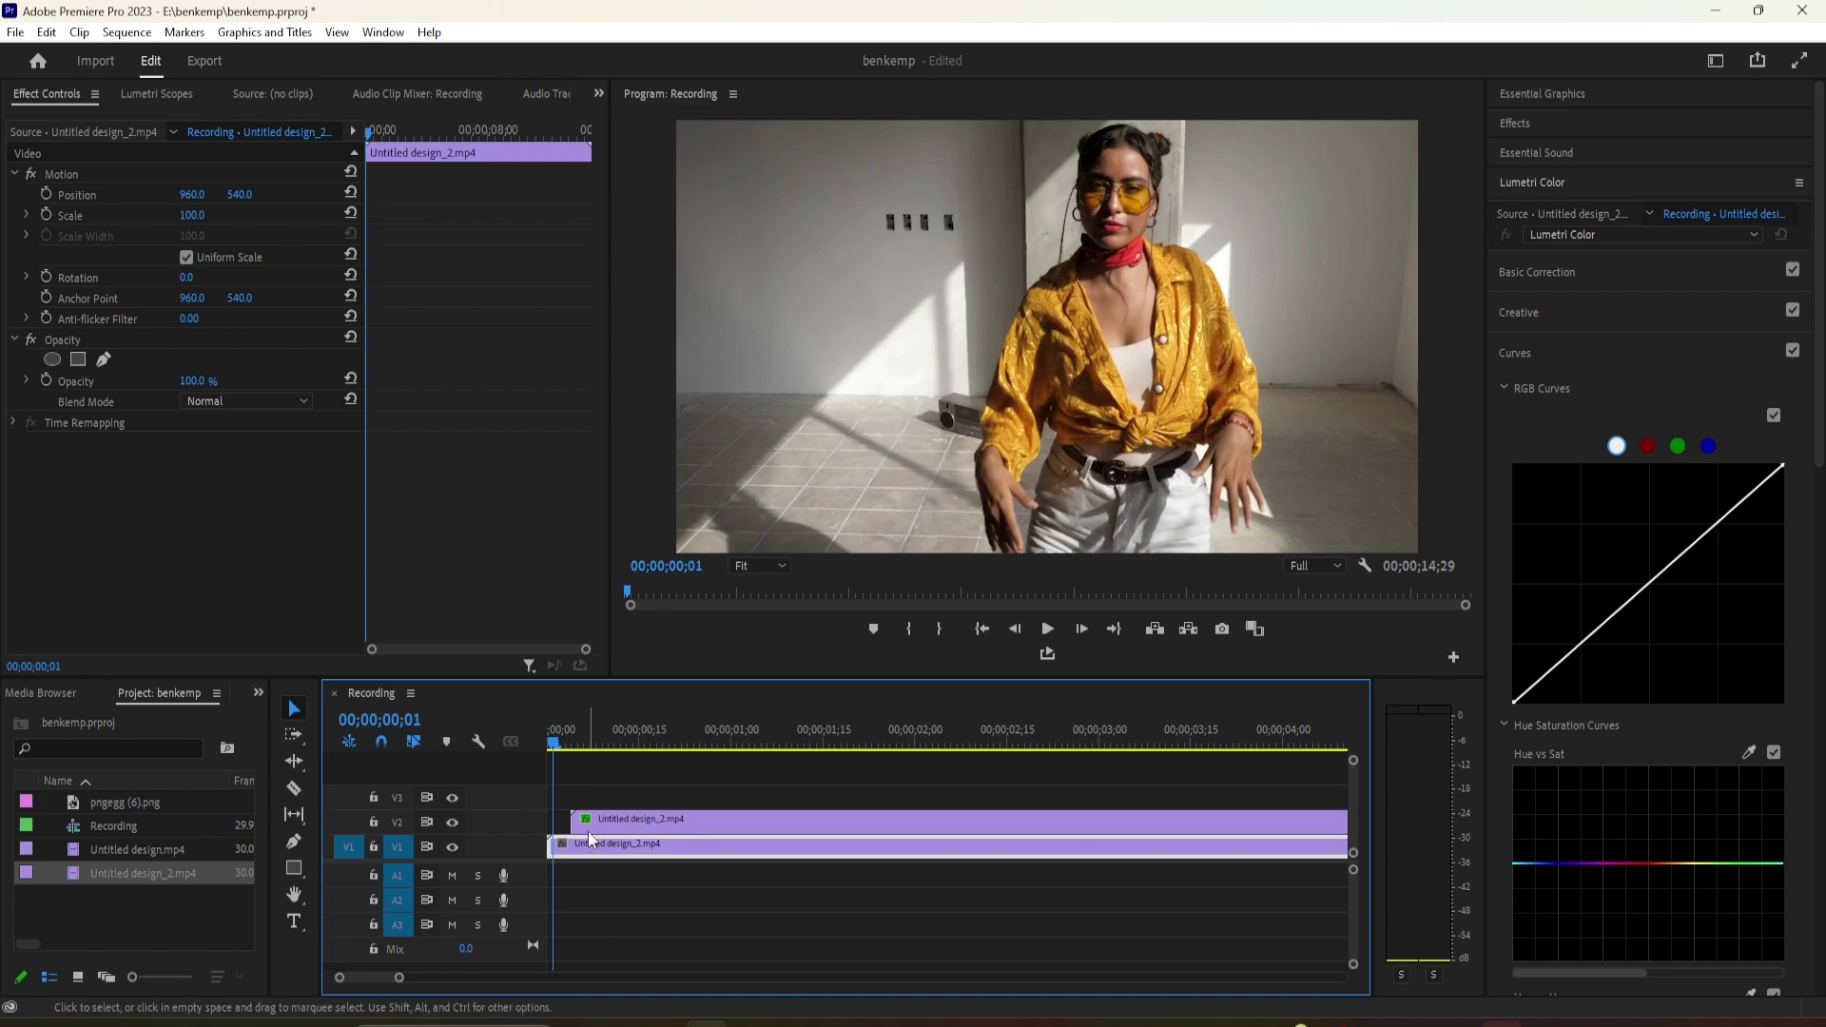
drag(592, 826, 576, 825)
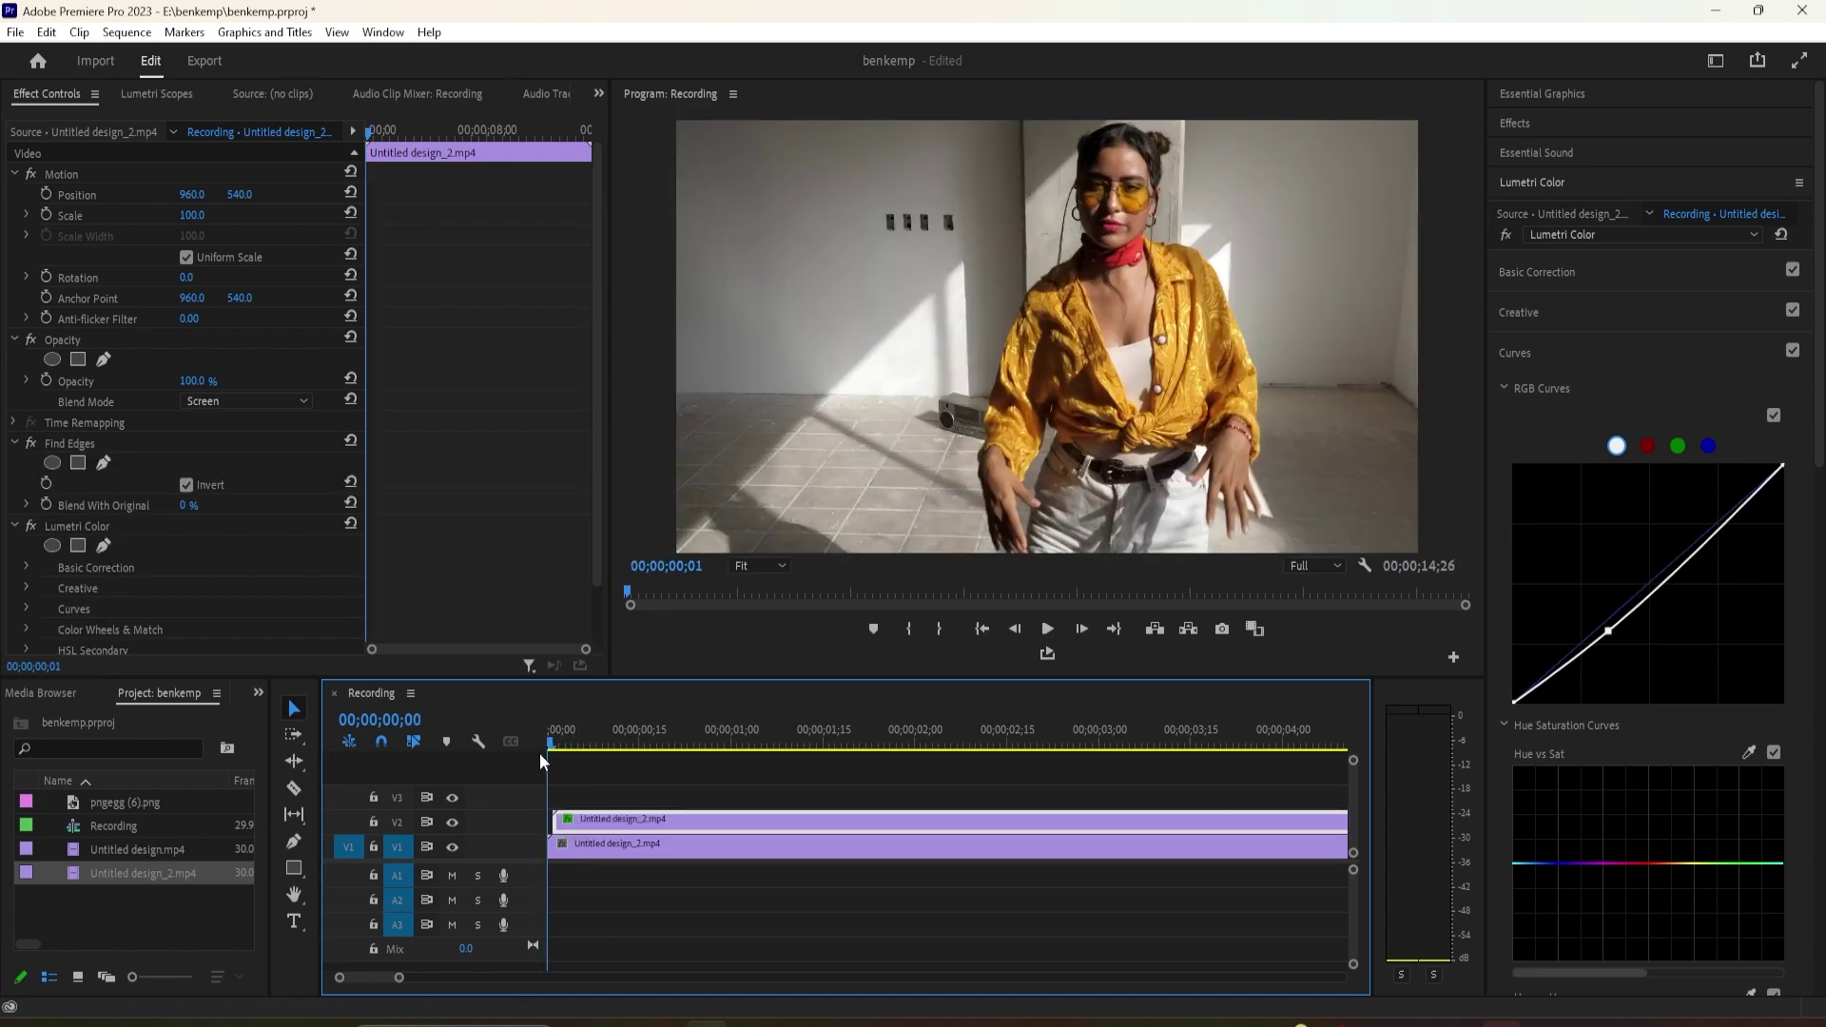
click(561, 844)
key(space)
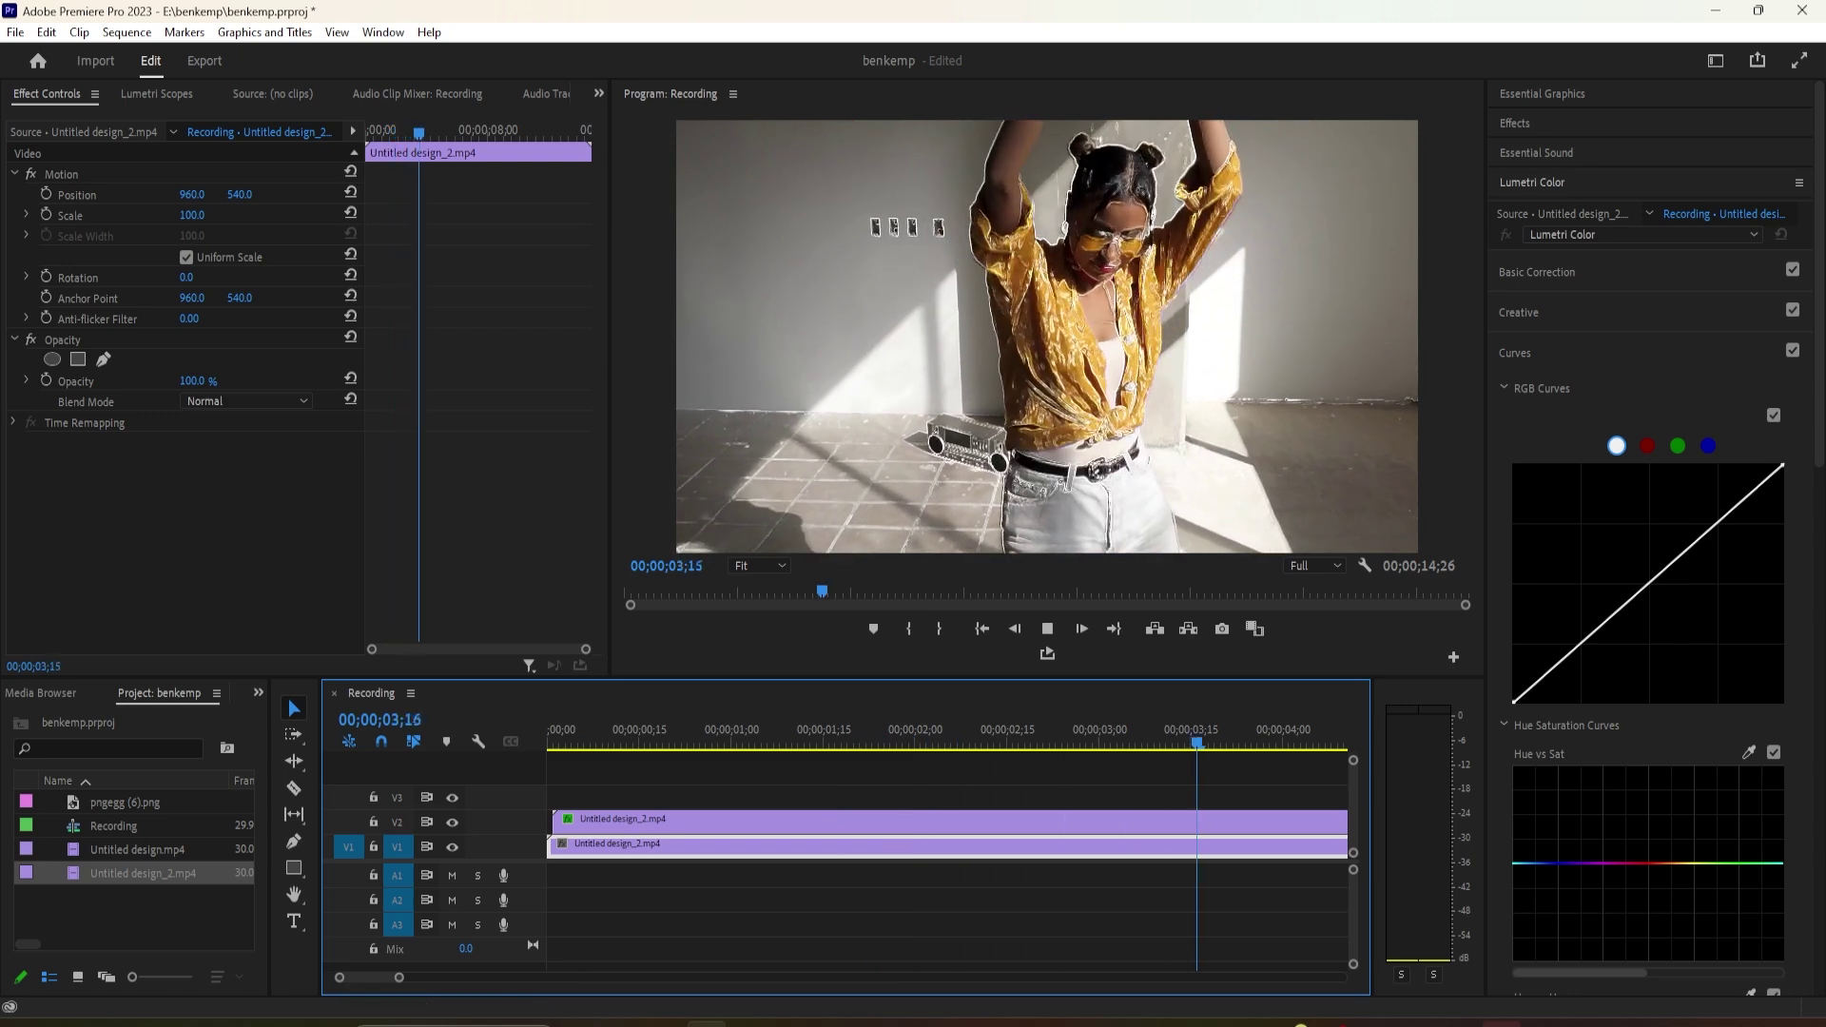
key(space)
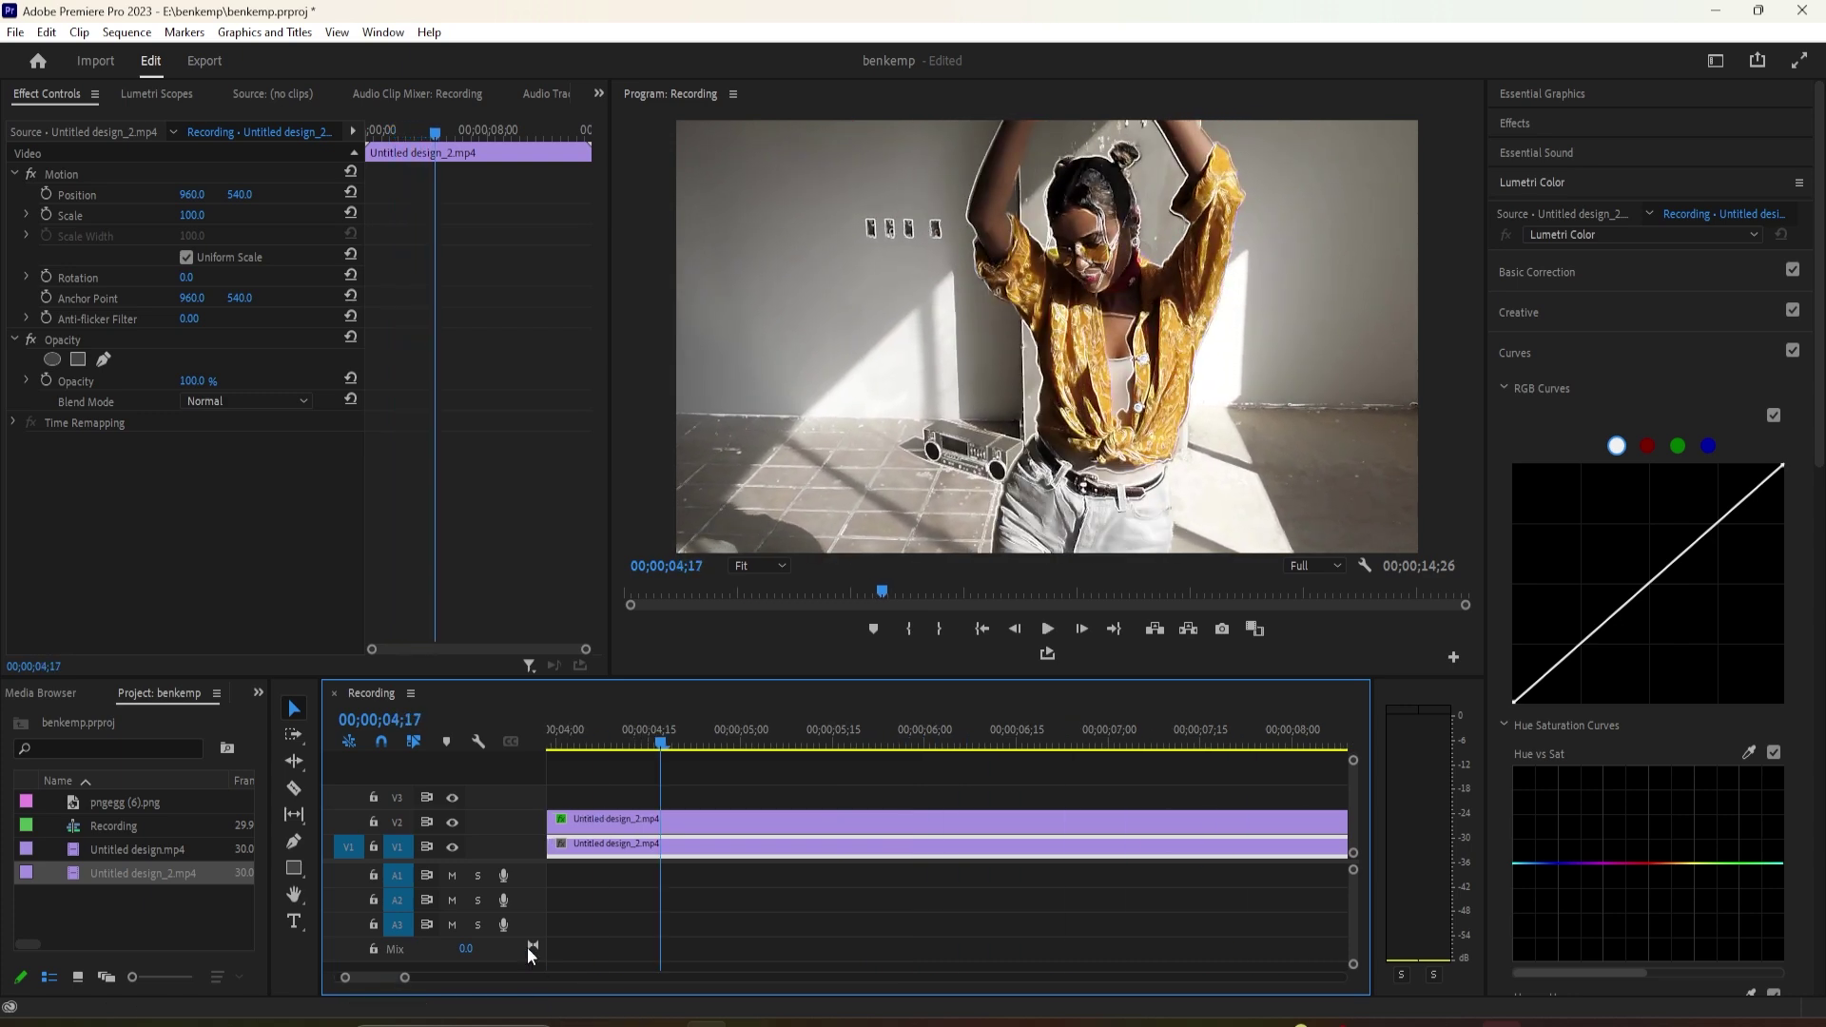
drag(404, 977, 528, 977)
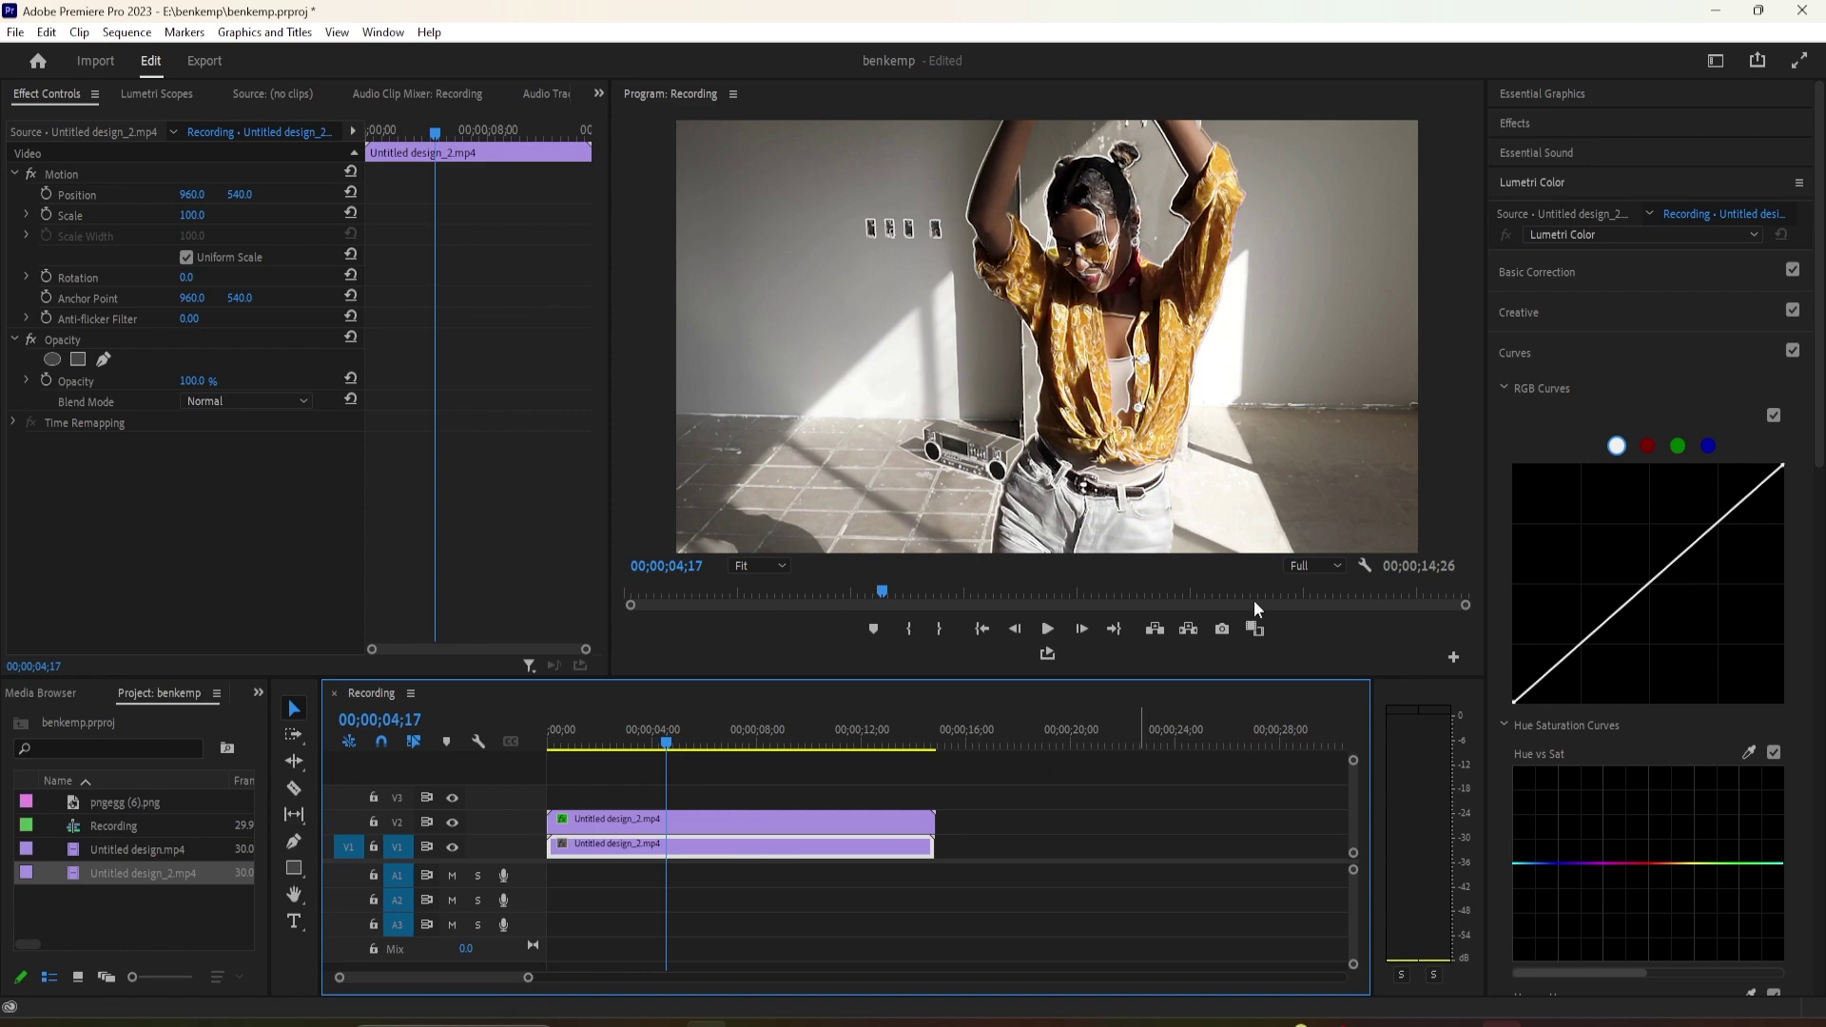
click(1514, 124)
text(black)
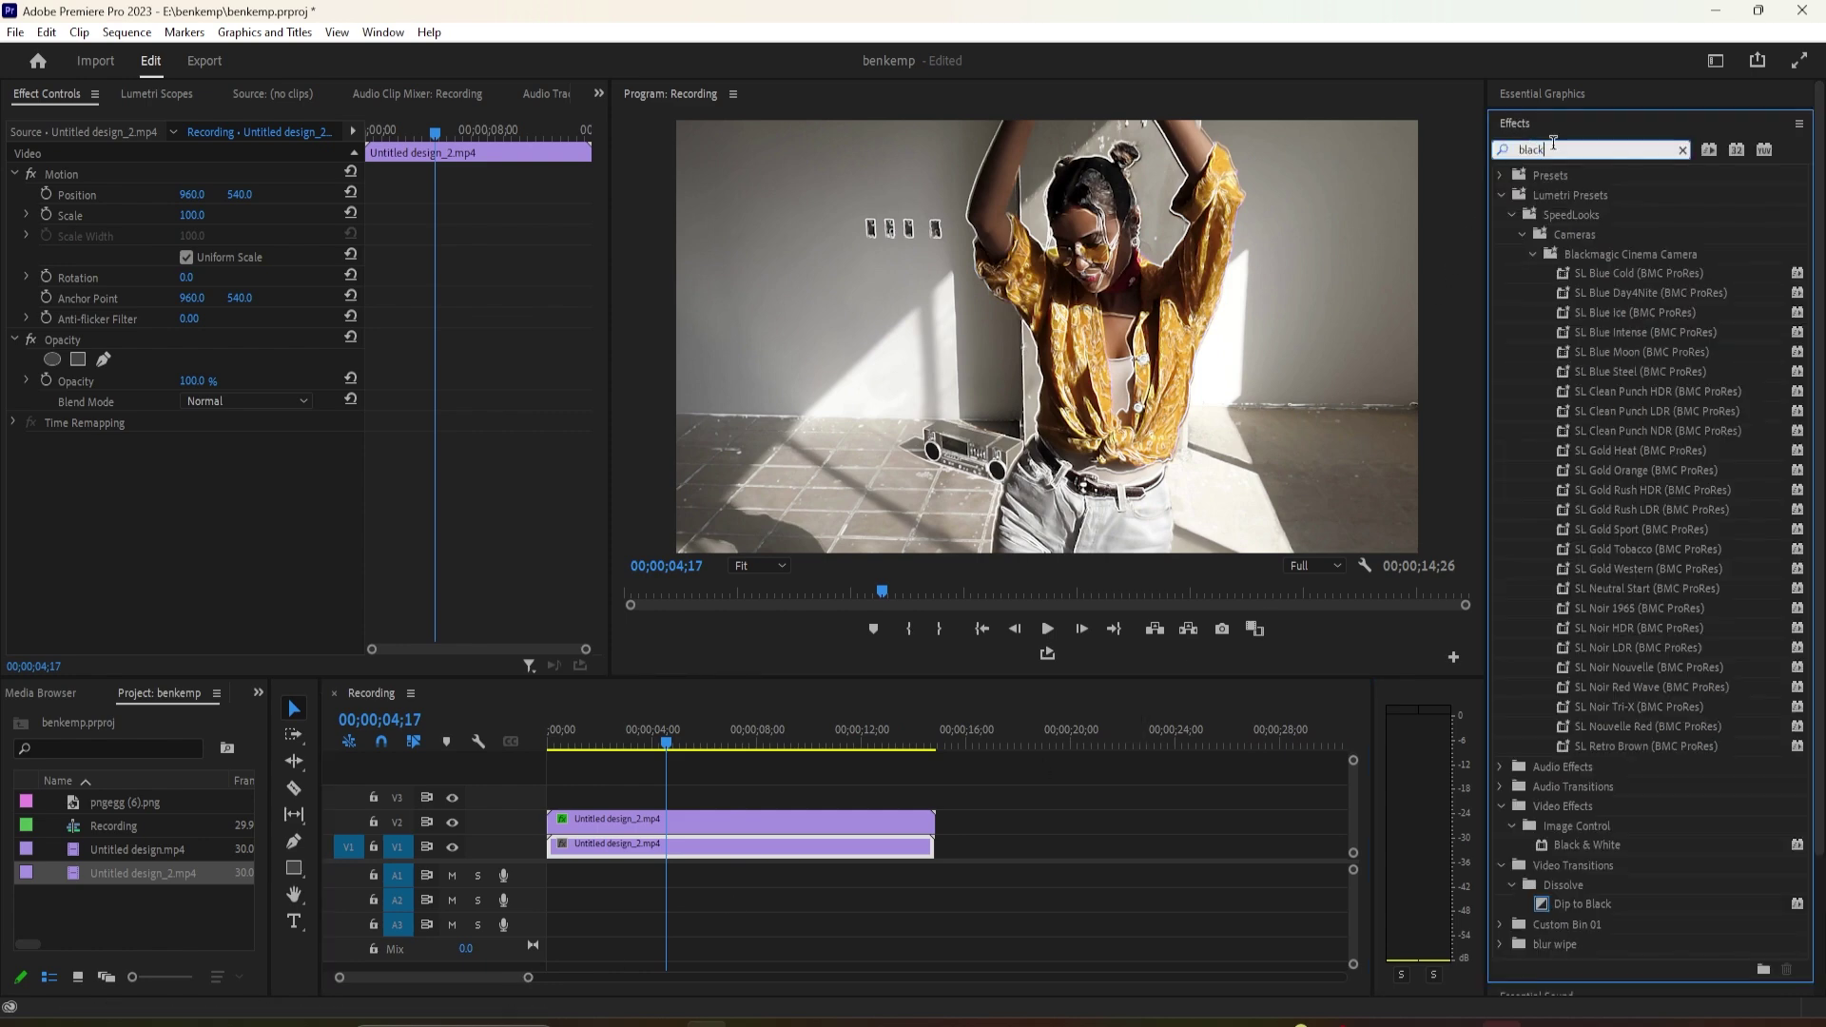
text(stro)
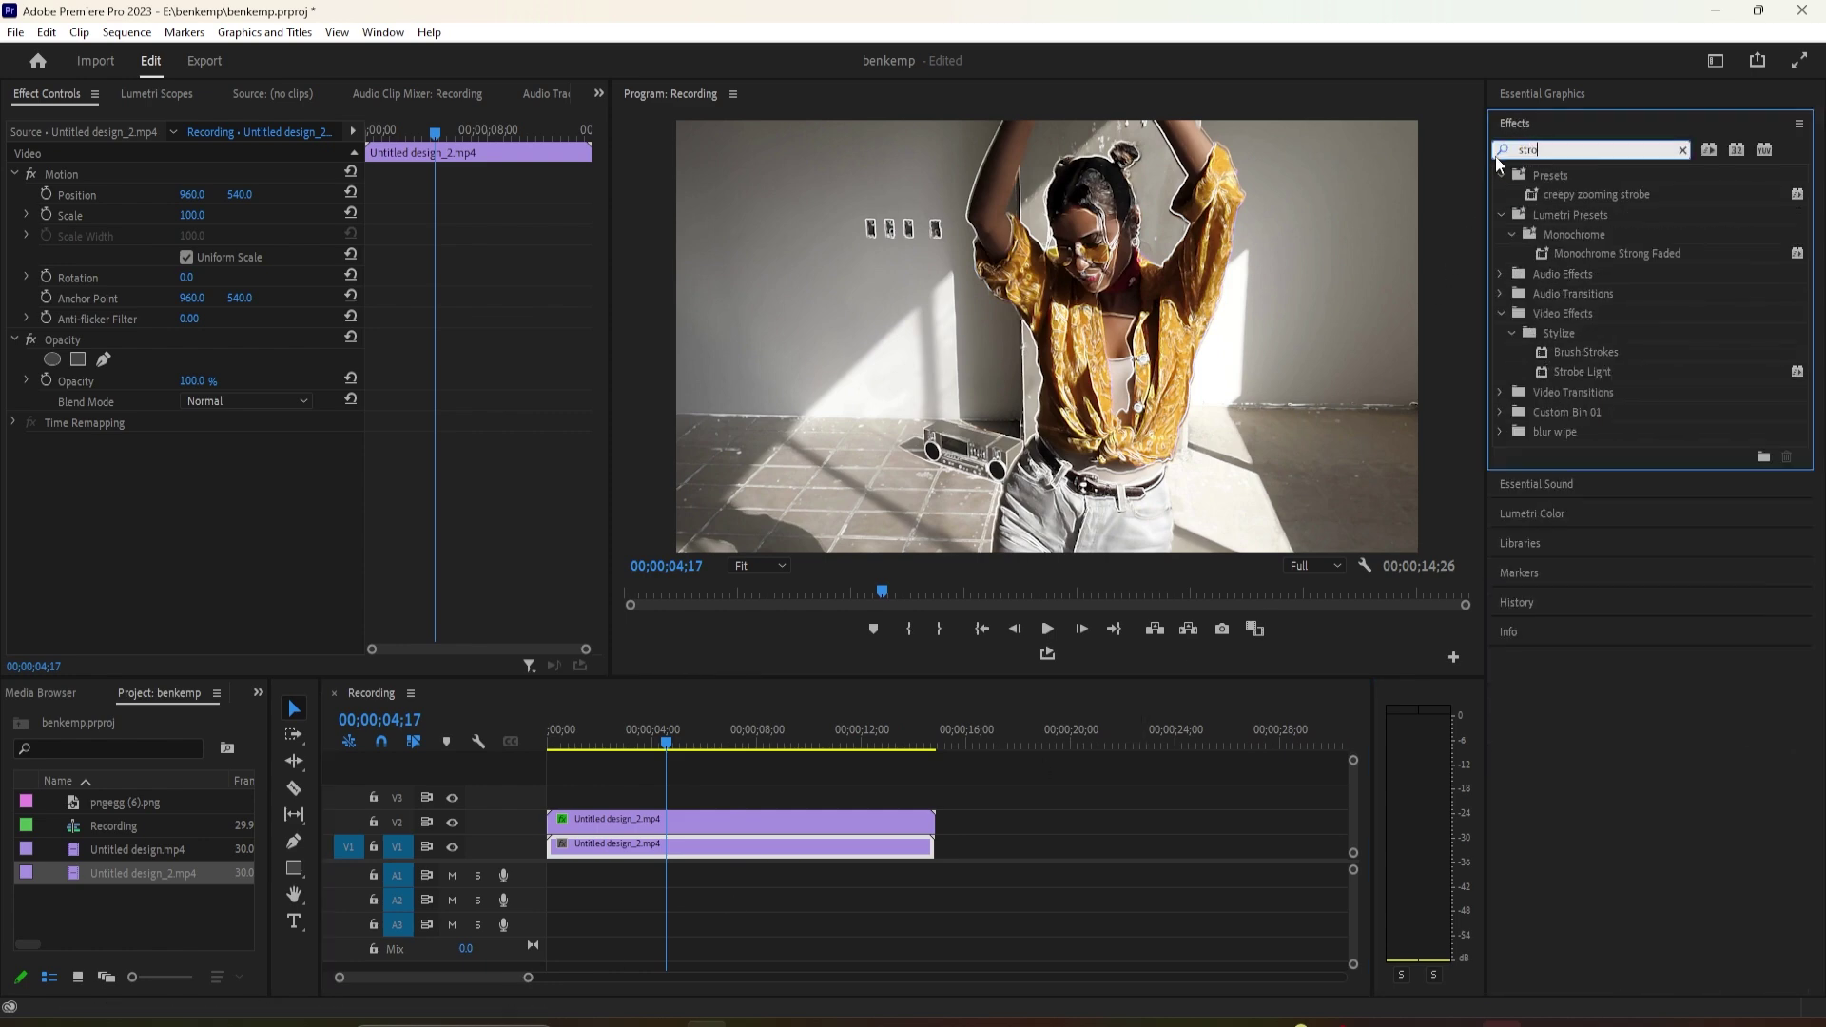
- Drag Stylize > Strobe Light onto the upper outline clip
drag(1562, 371, 619, 820)
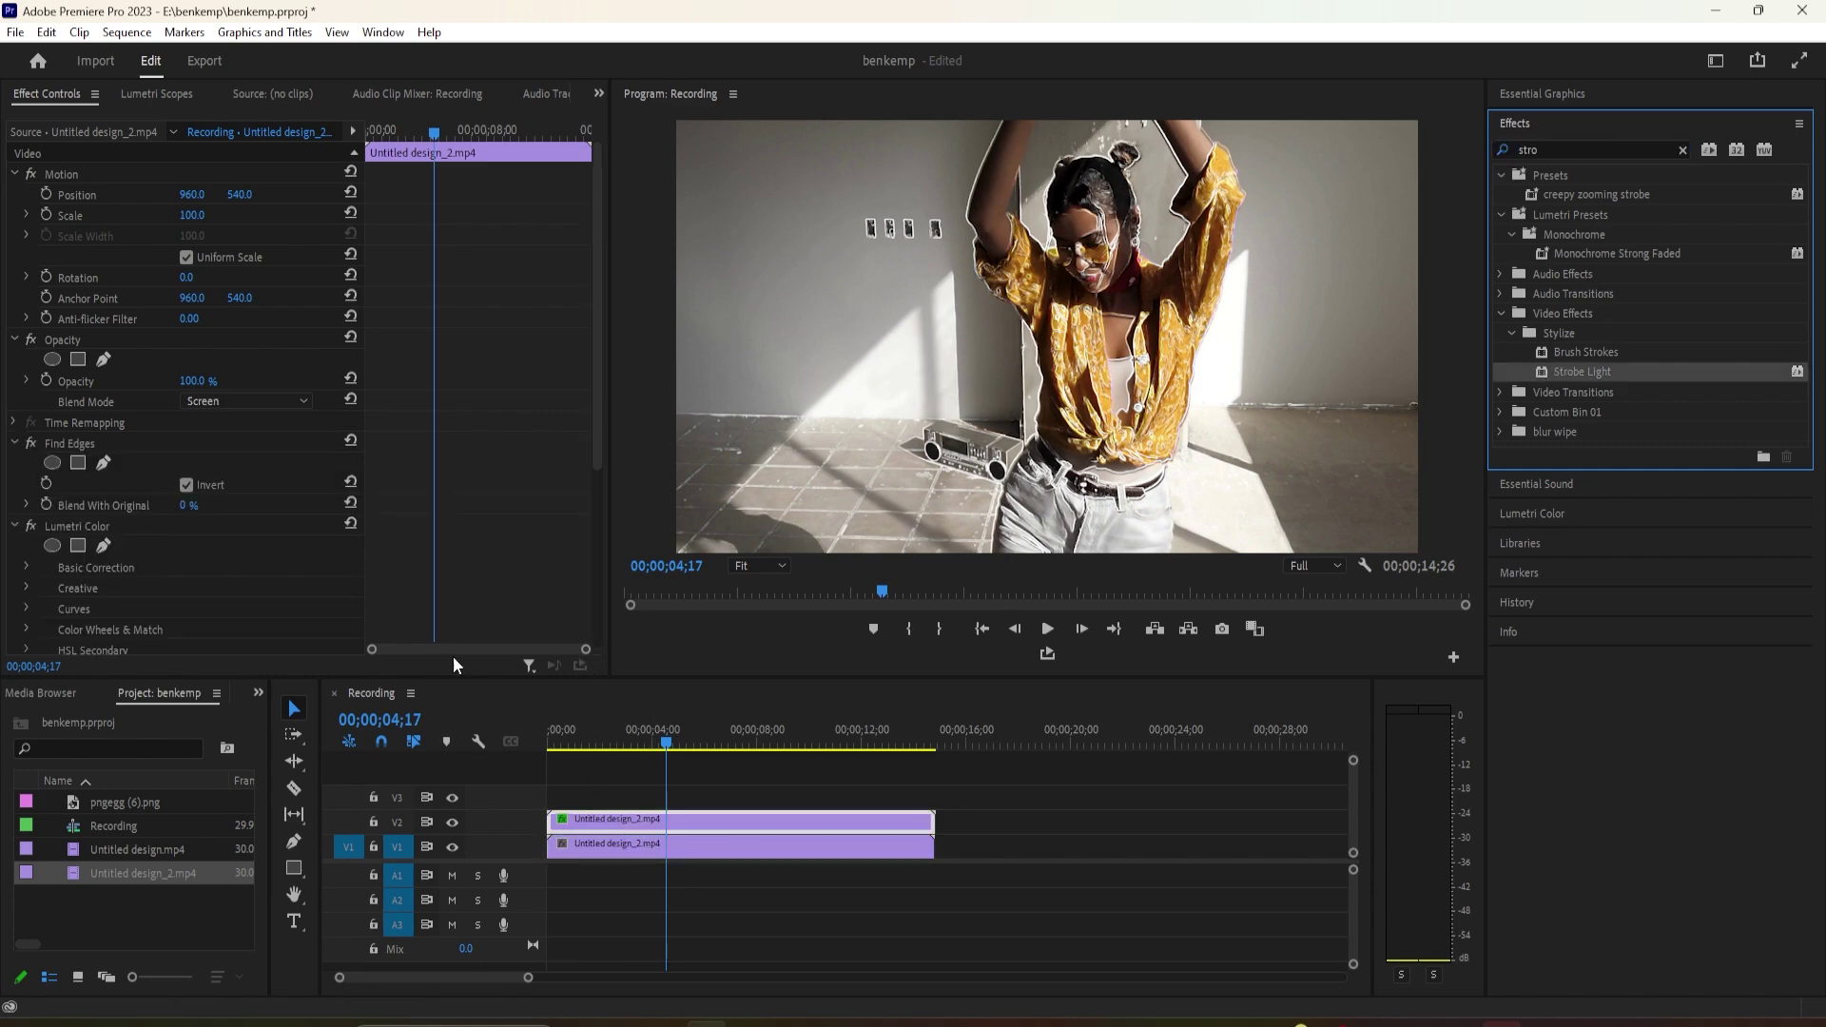
scroll(313, 512, down, 2)
scroll(313, 513, down, 2)
scroll(315, 520, down, 2)
- Set Strobe Duration 0.20, Period 0.40, and Strobe to Makes Layer Transparent
click(189, 499)
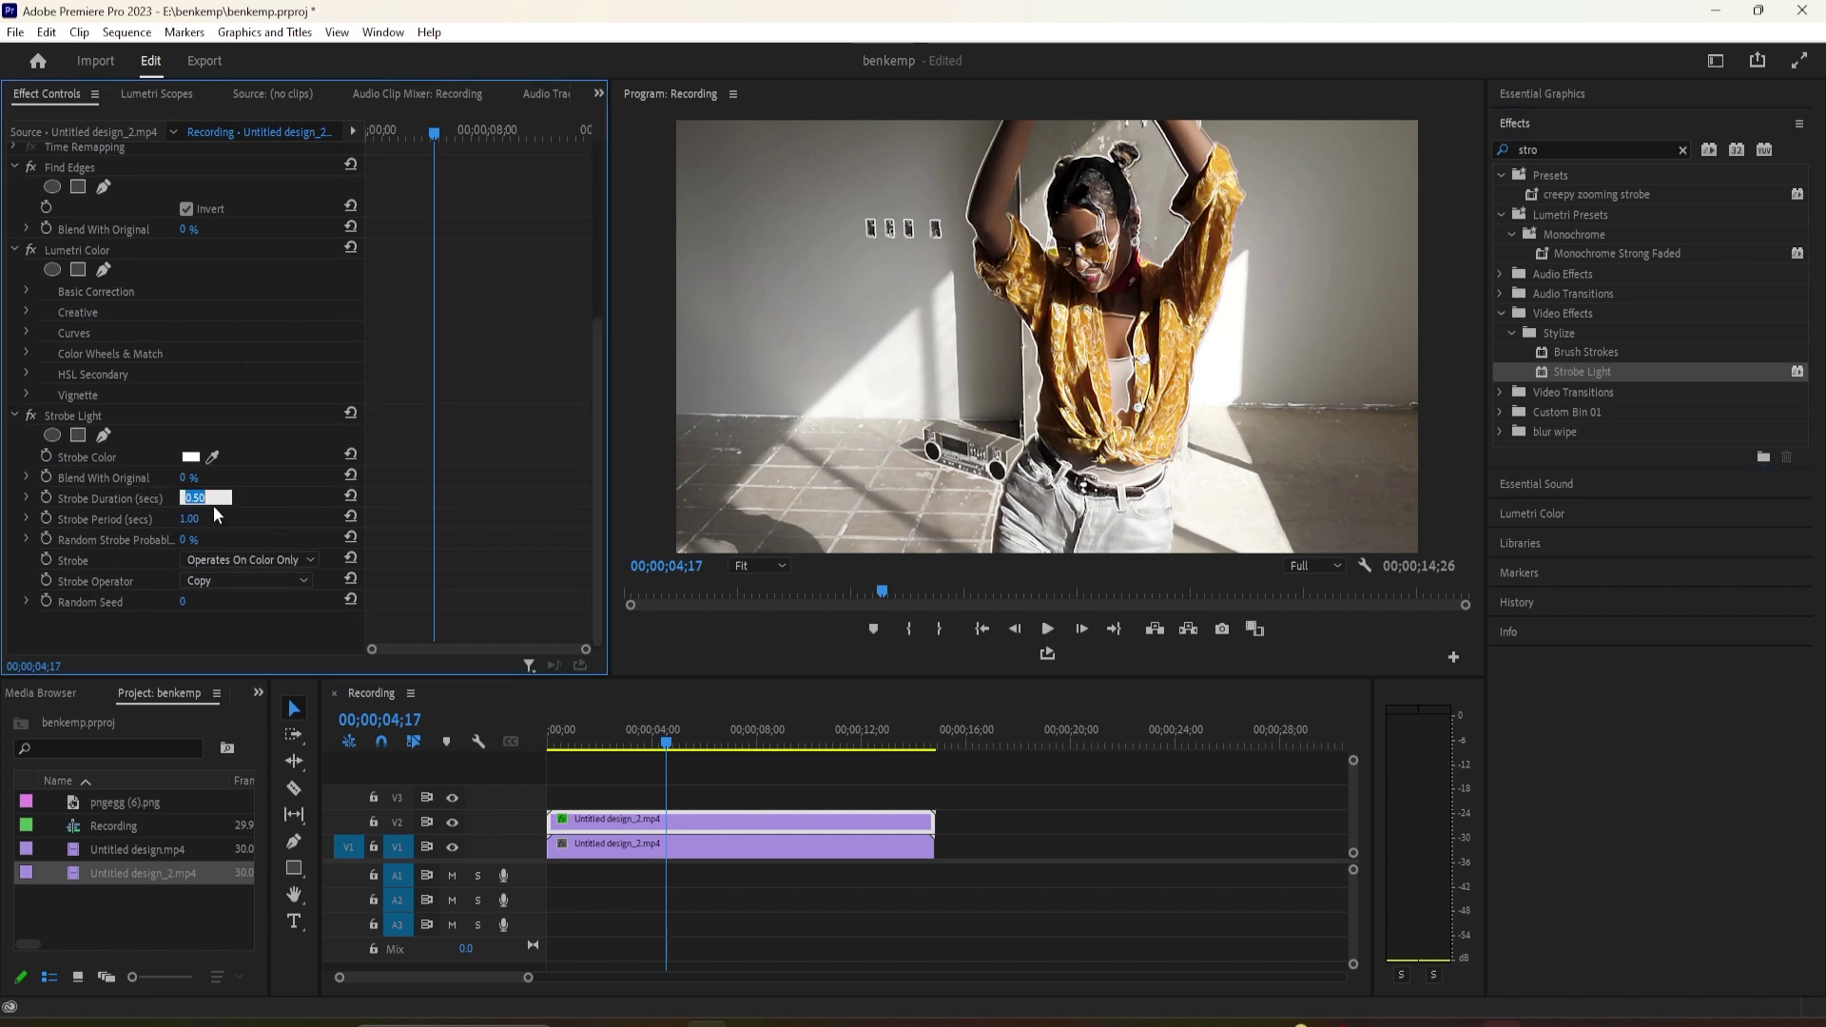
key(Tab)
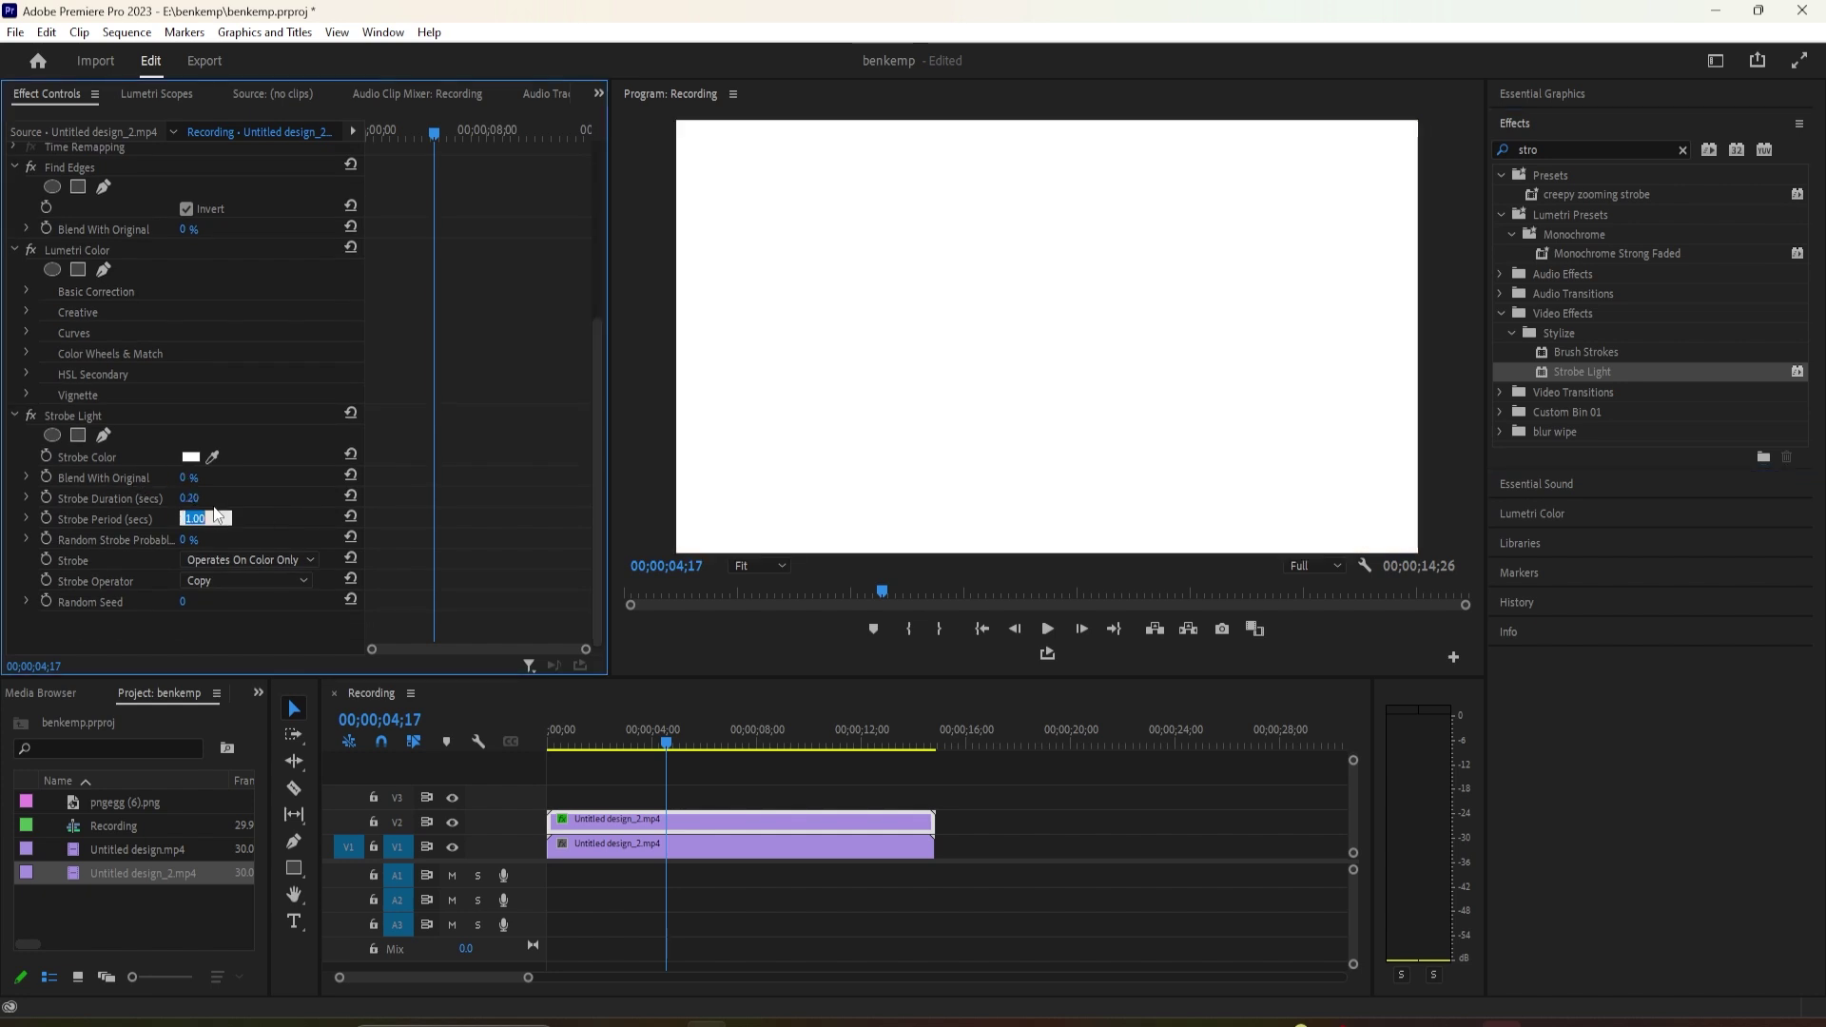
text(0)
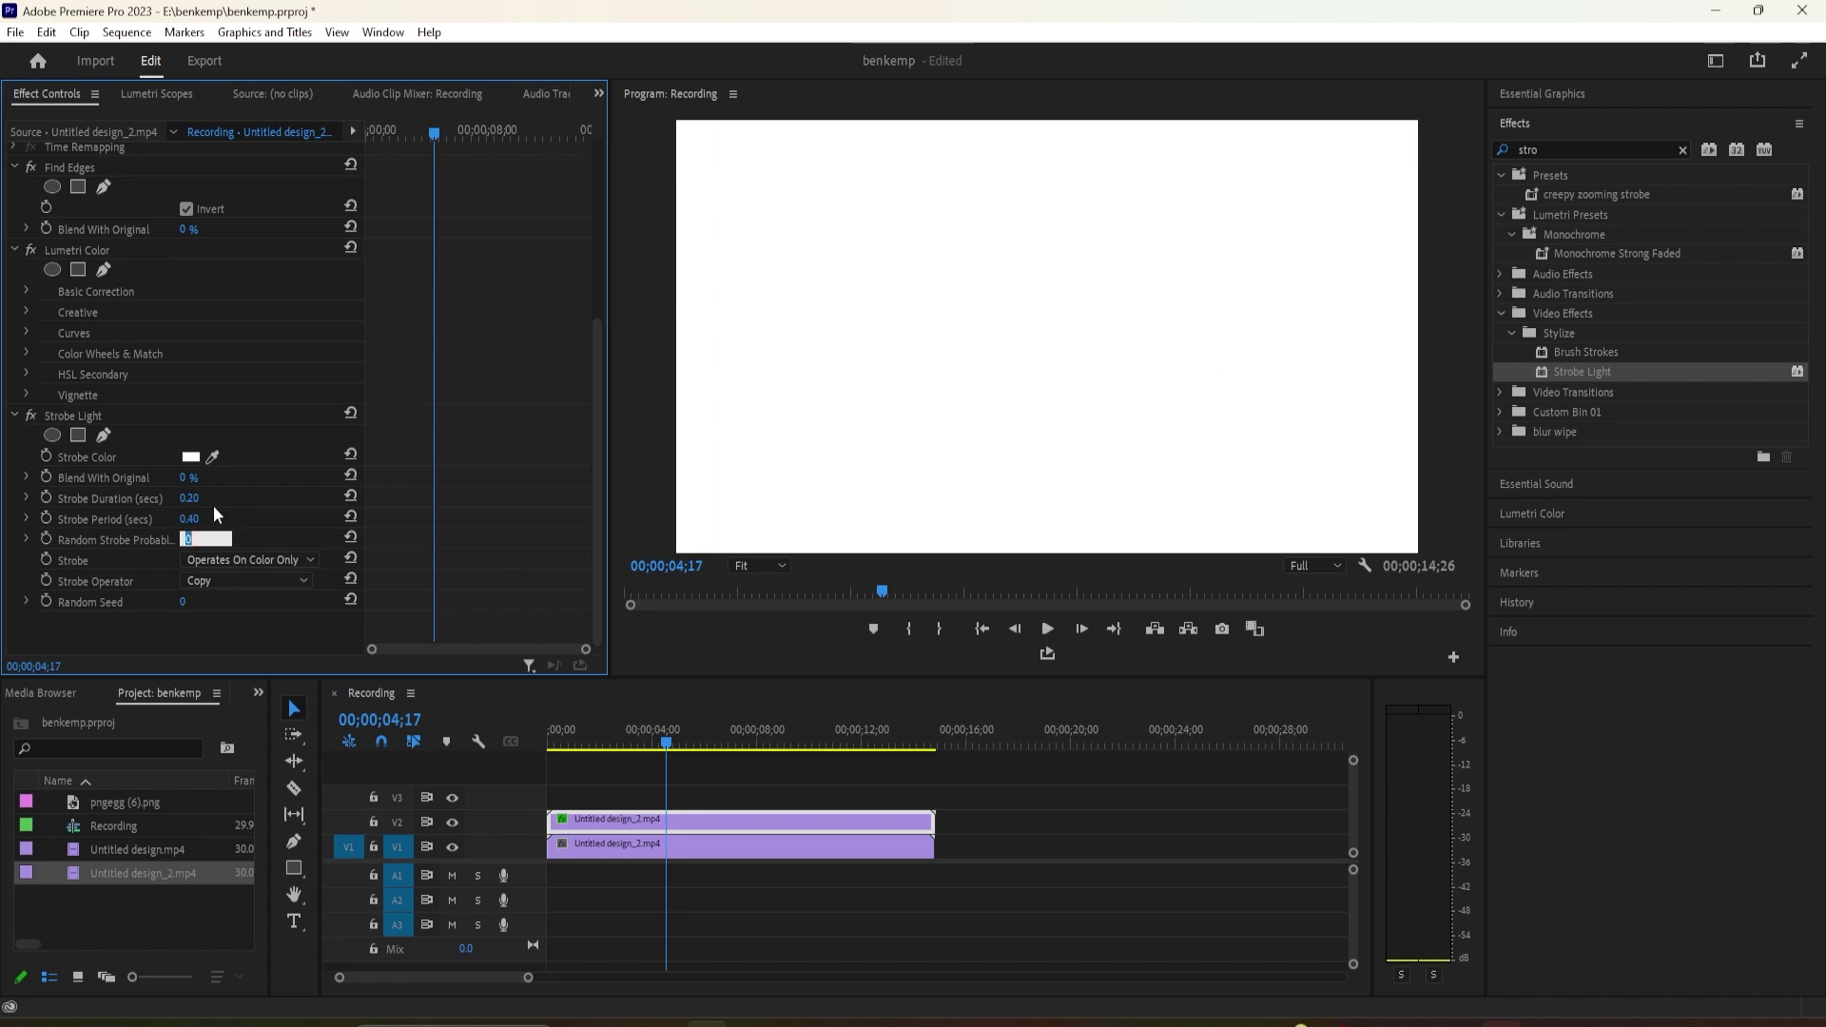
click(242, 559)
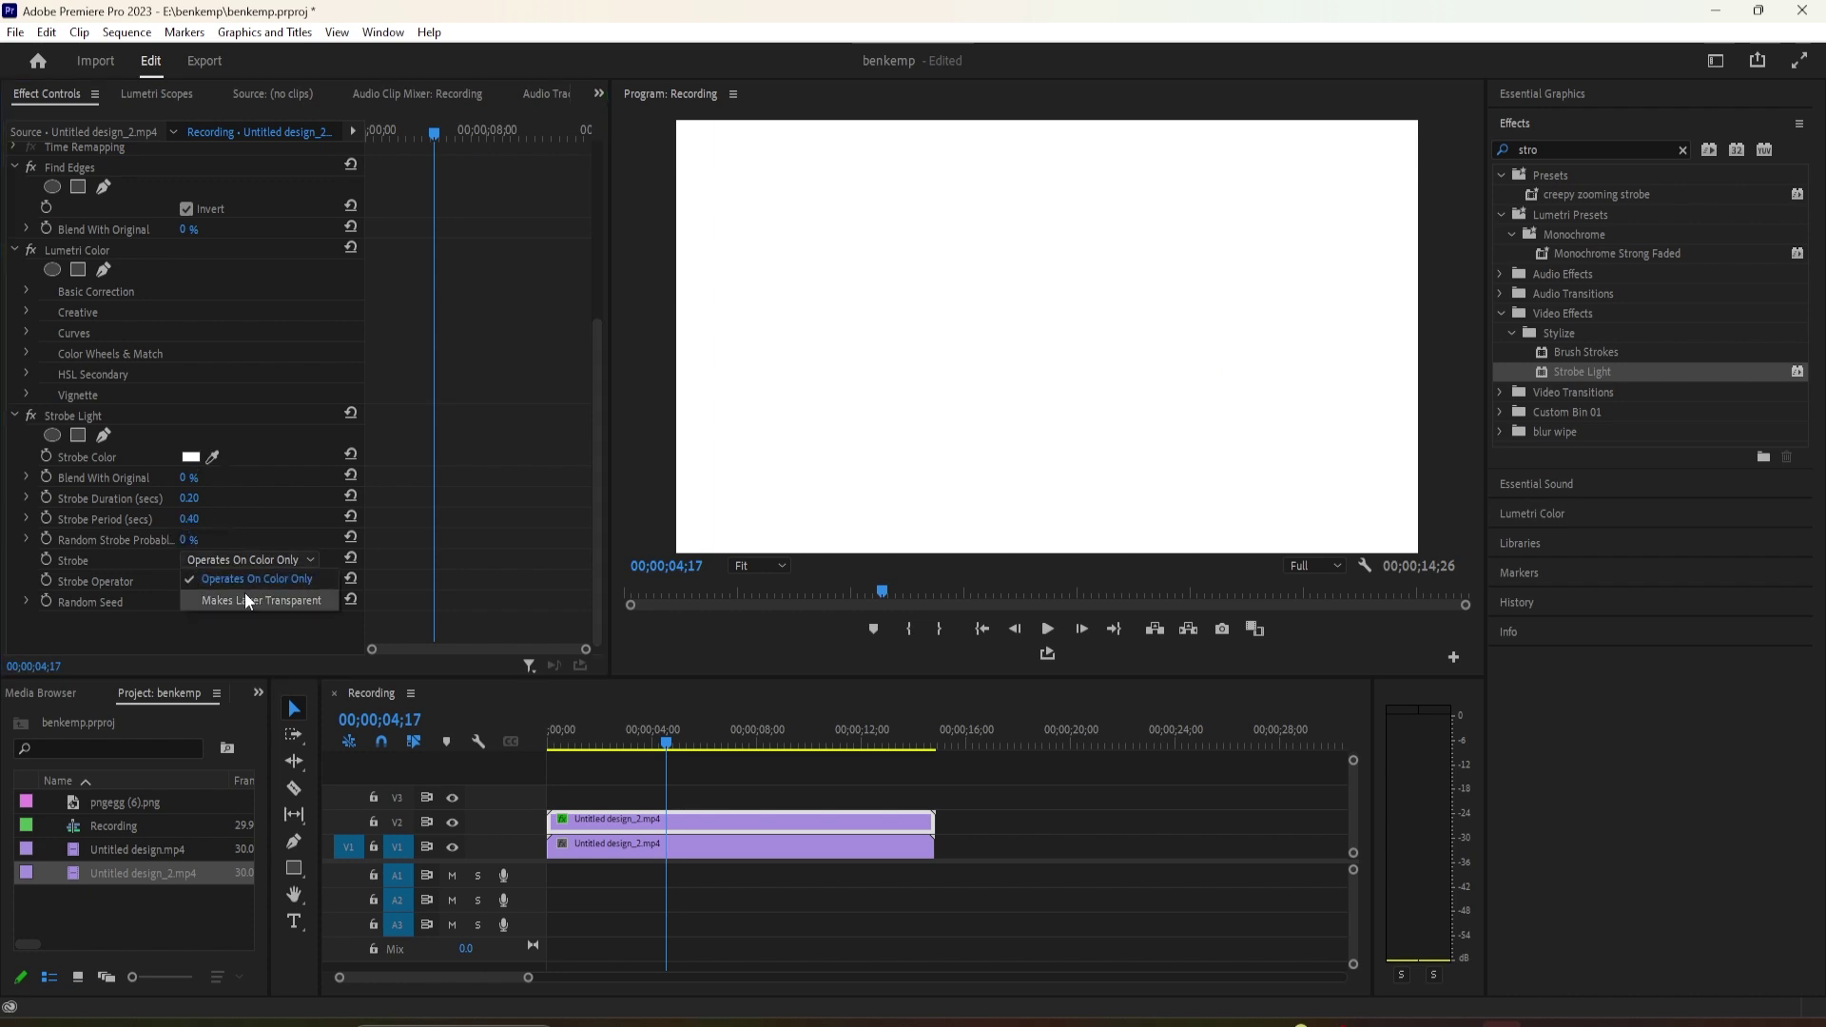
click(245, 593)
click(627, 763)
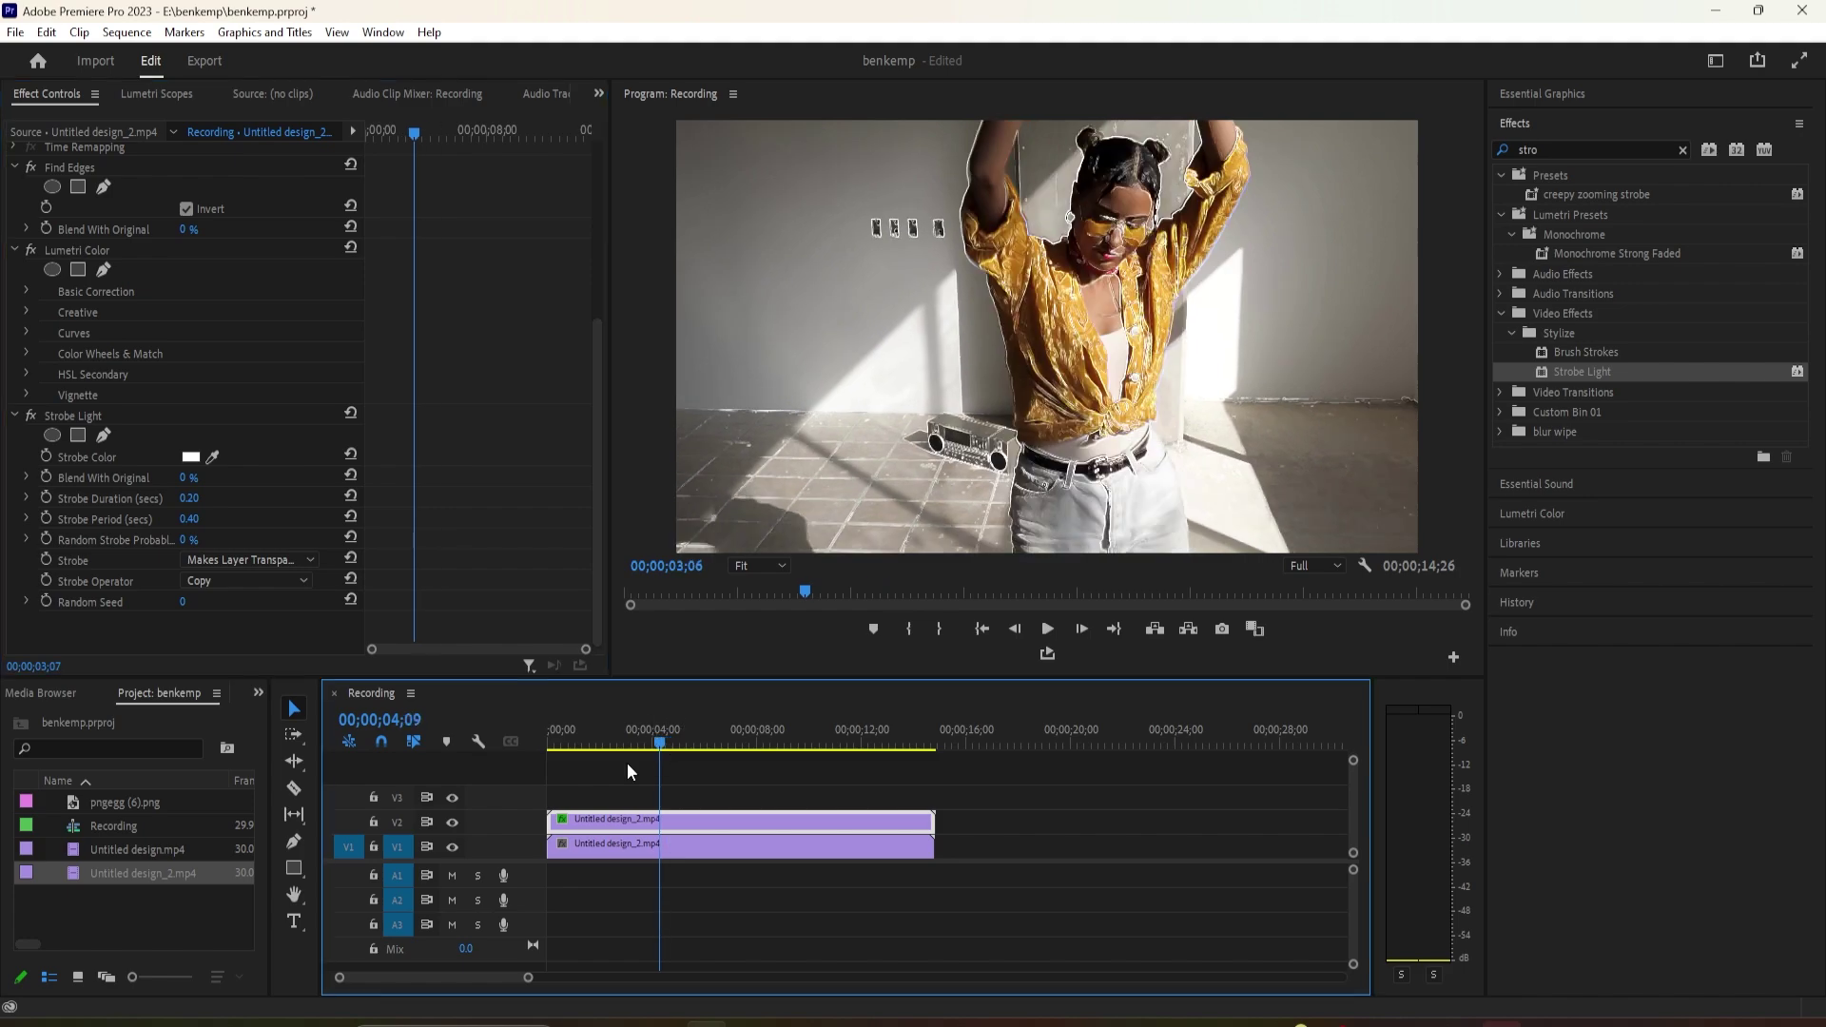
drag(627, 763, 542, 825)
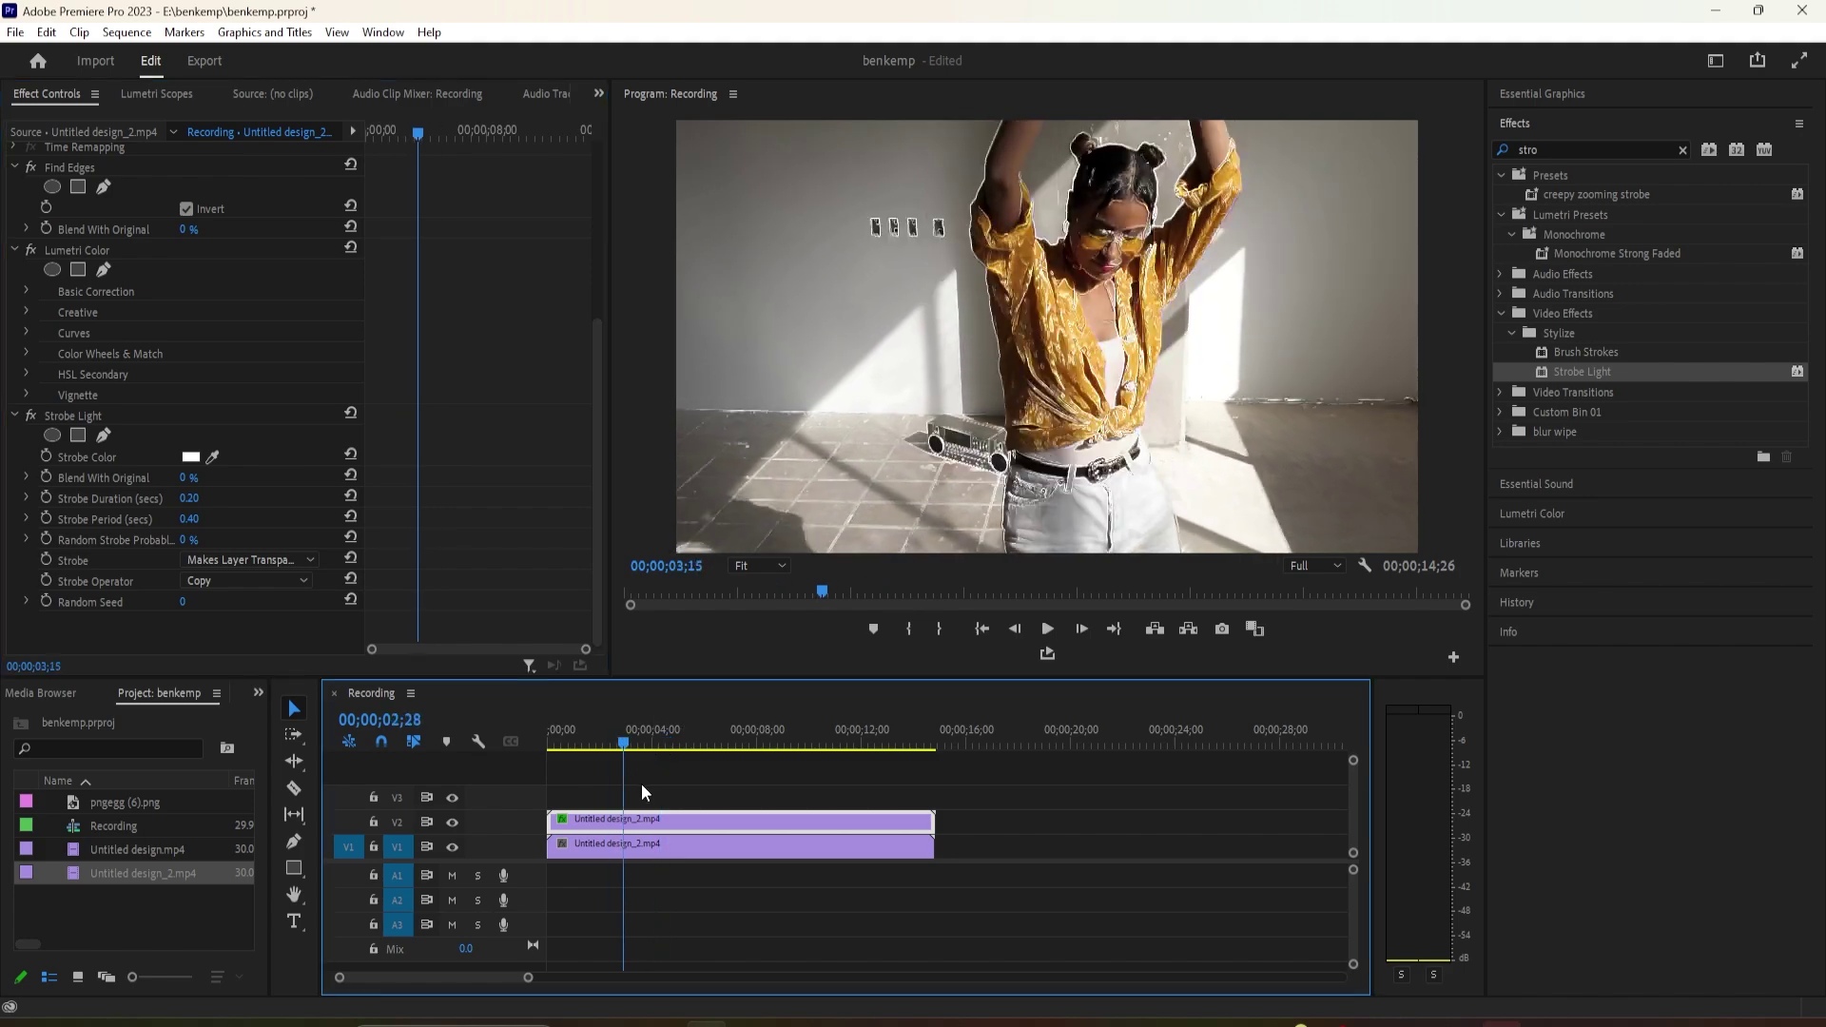
click(546, 845)
key(space)
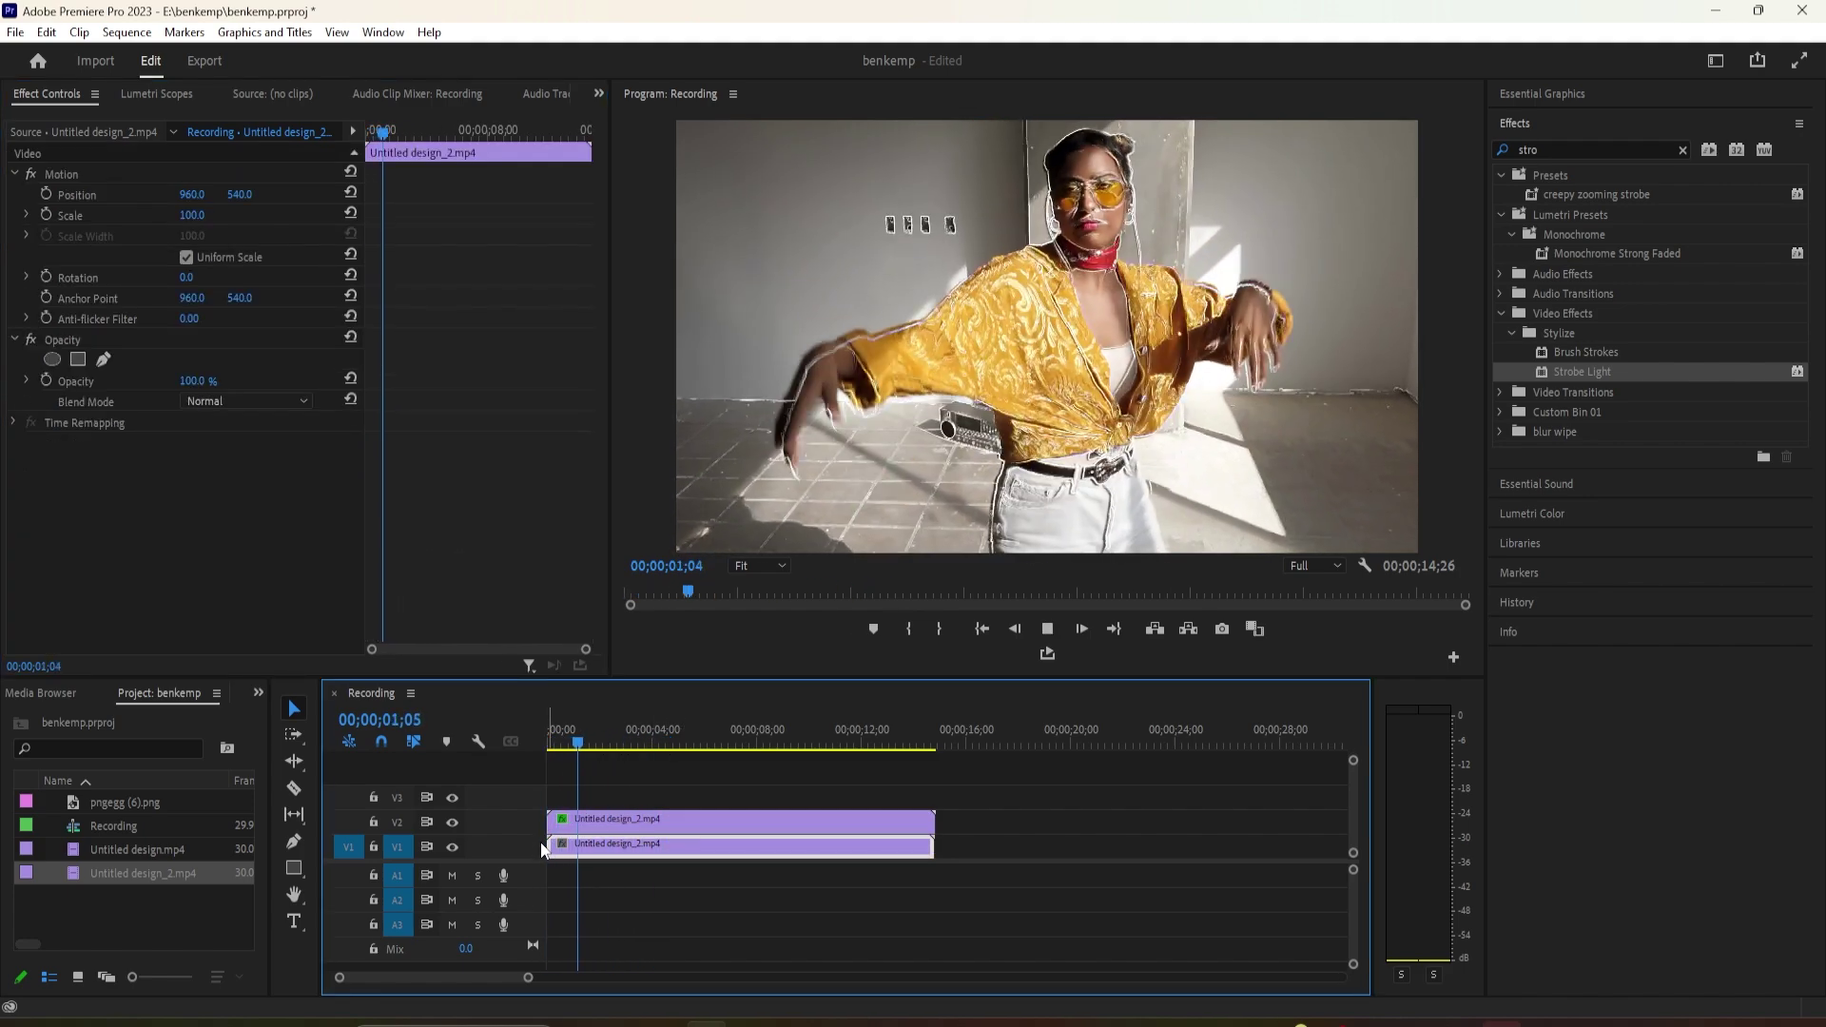
key(space)
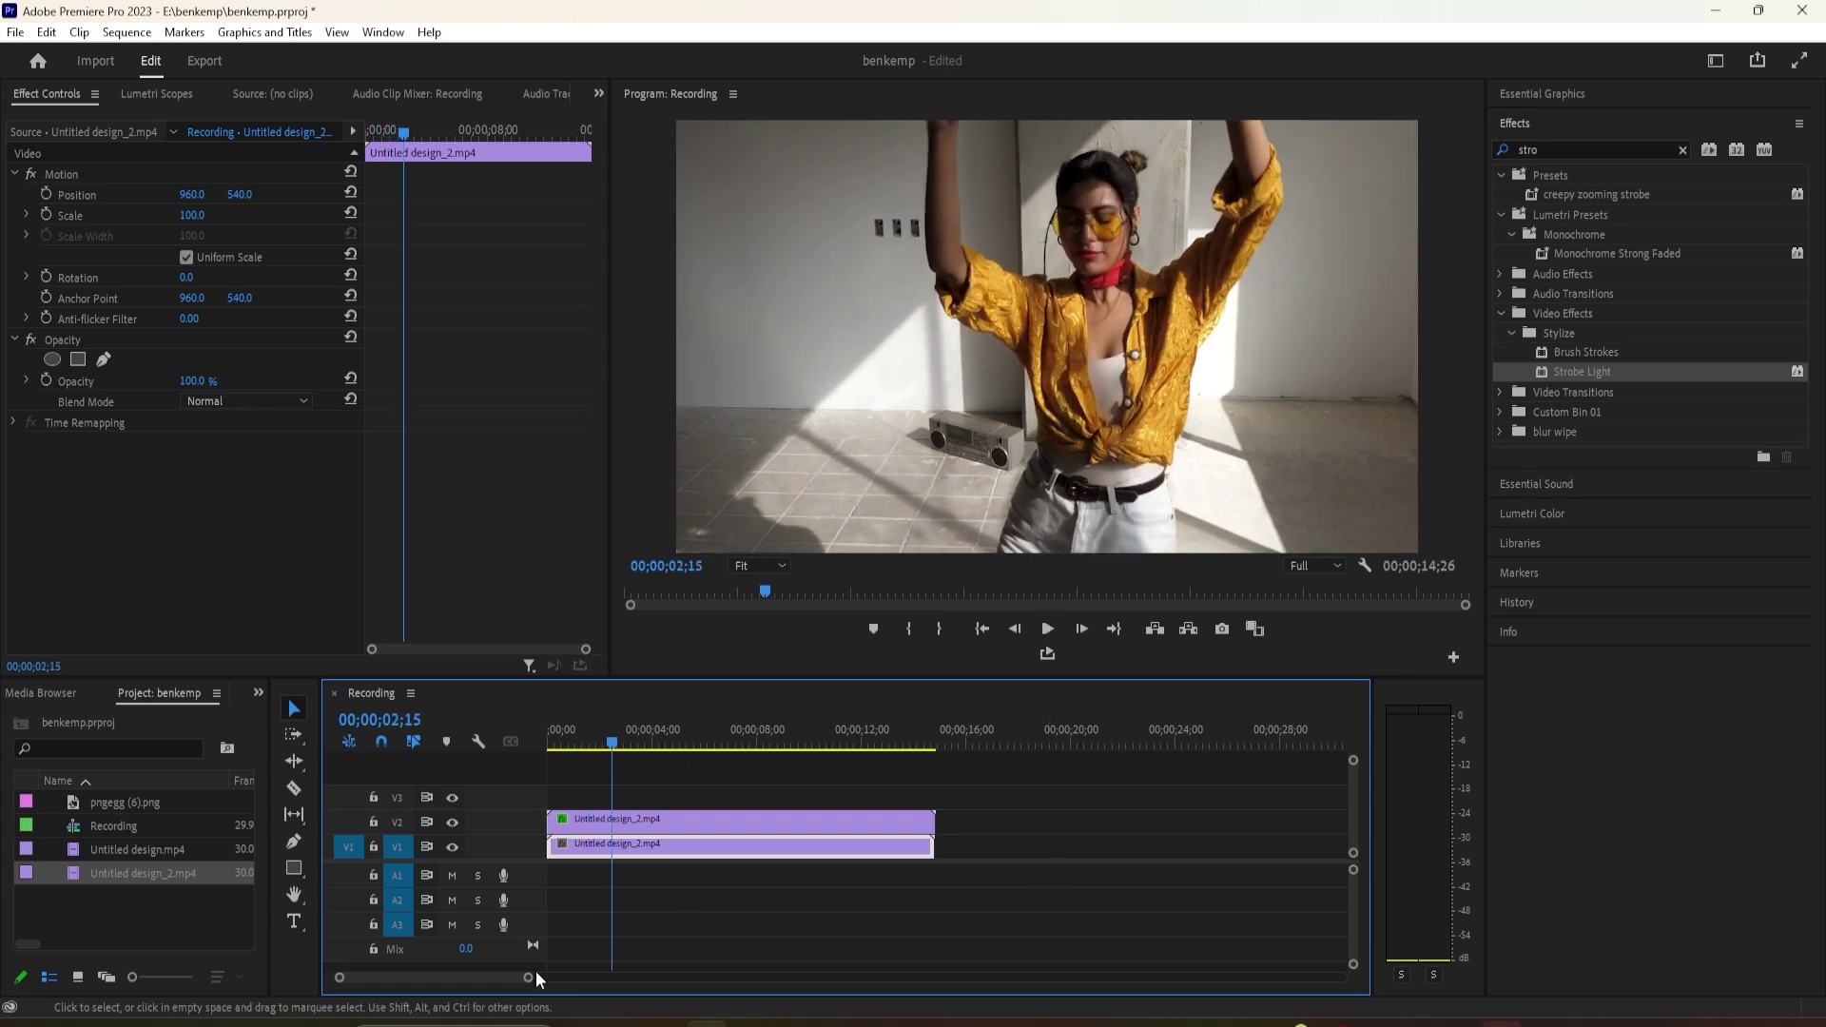
drag(528, 978, 469, 977)
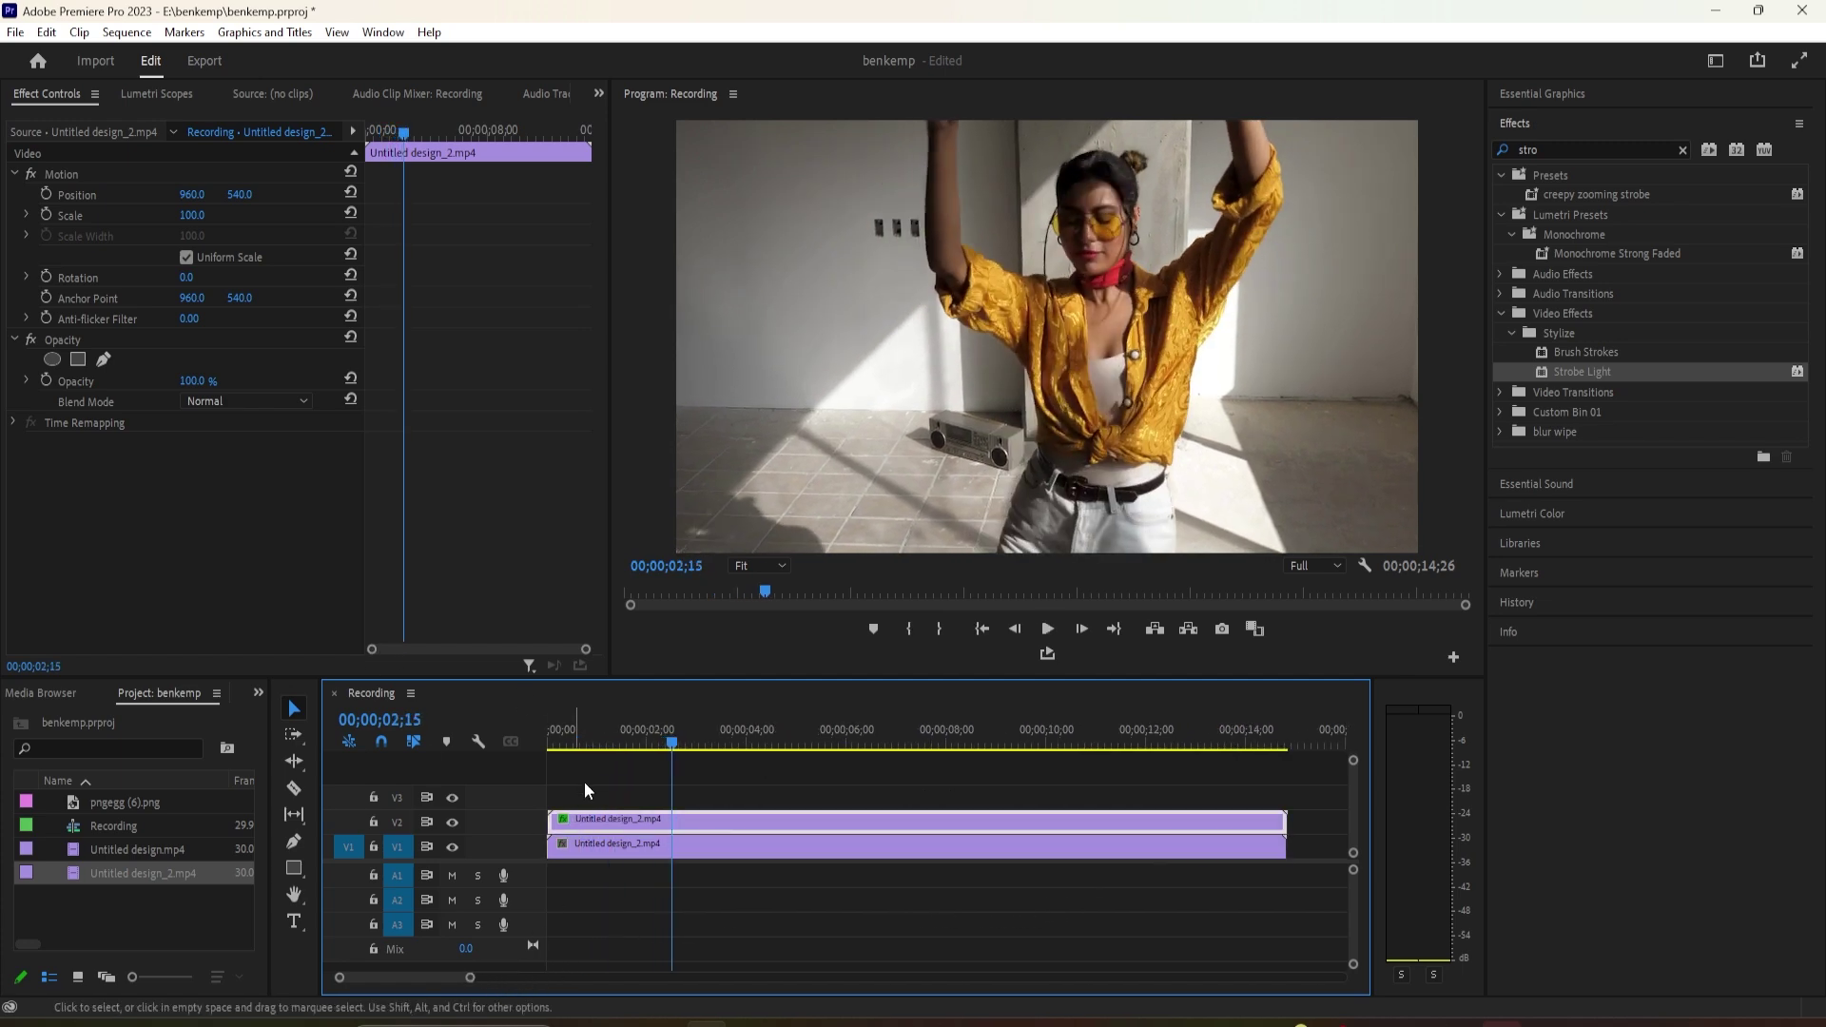
drag(595, 739, 593, 739)
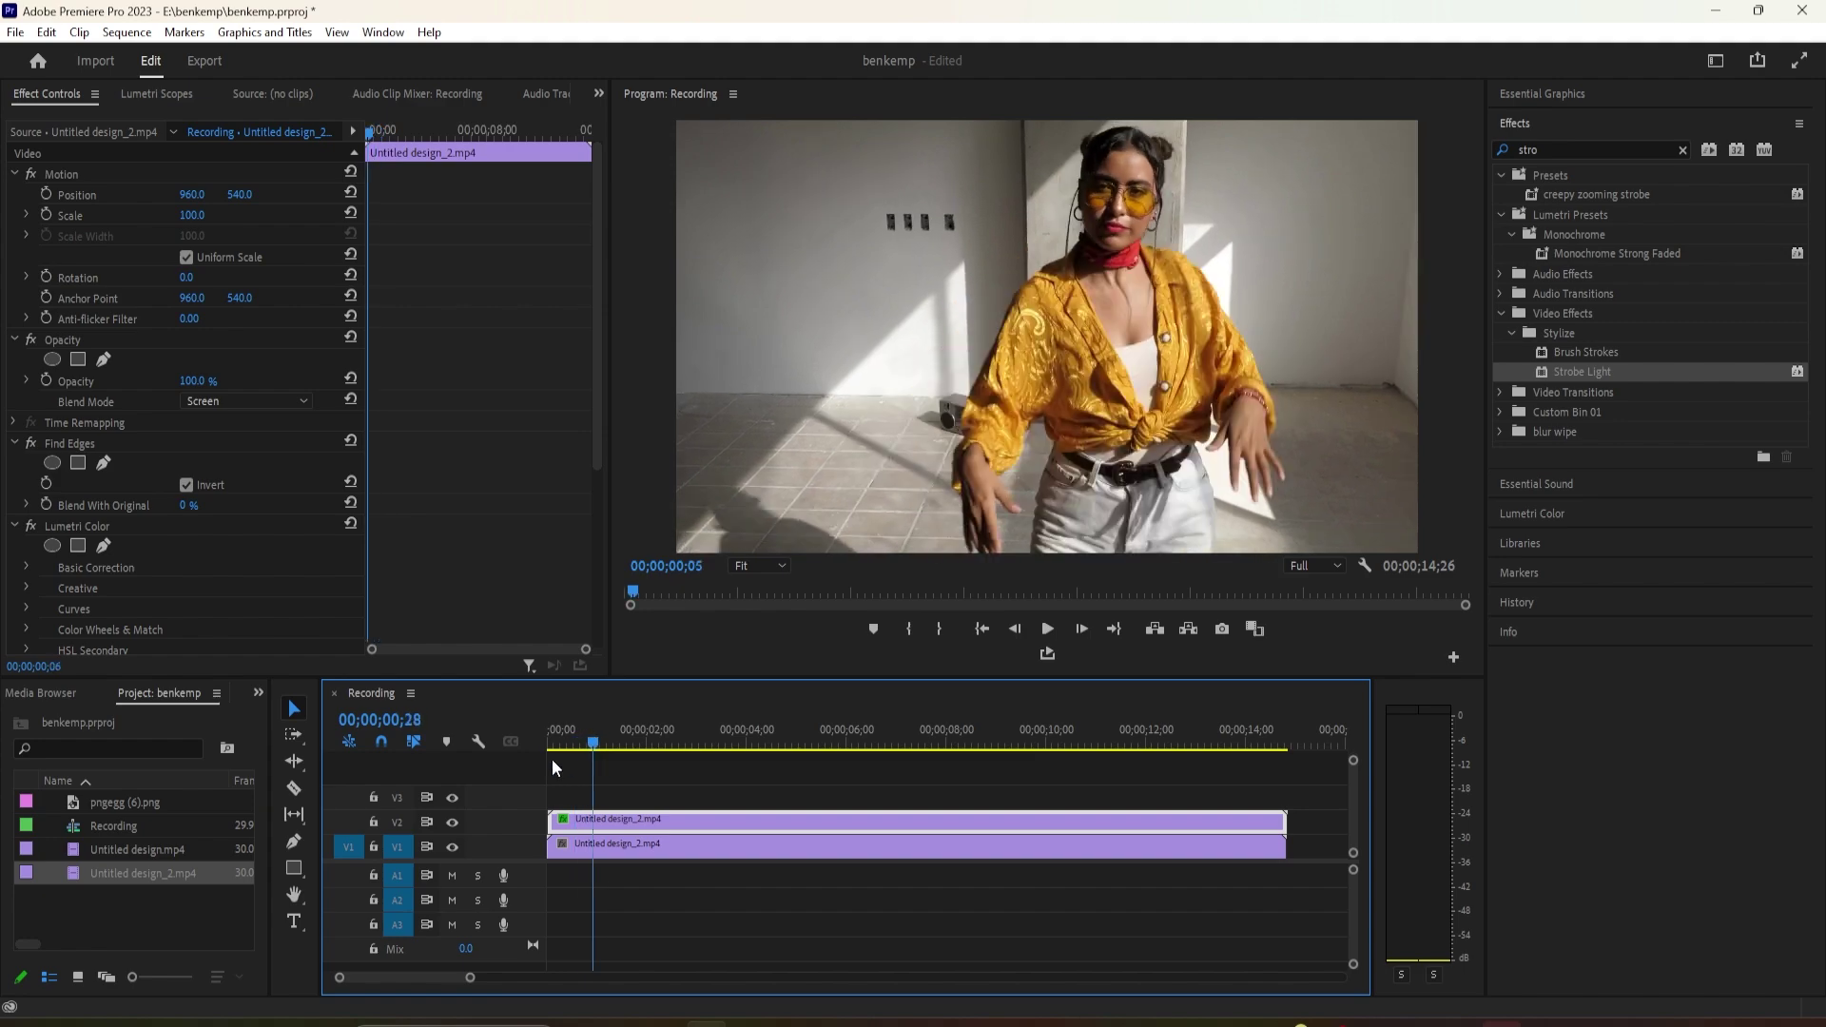
click(552, 746)
click(455, 848)
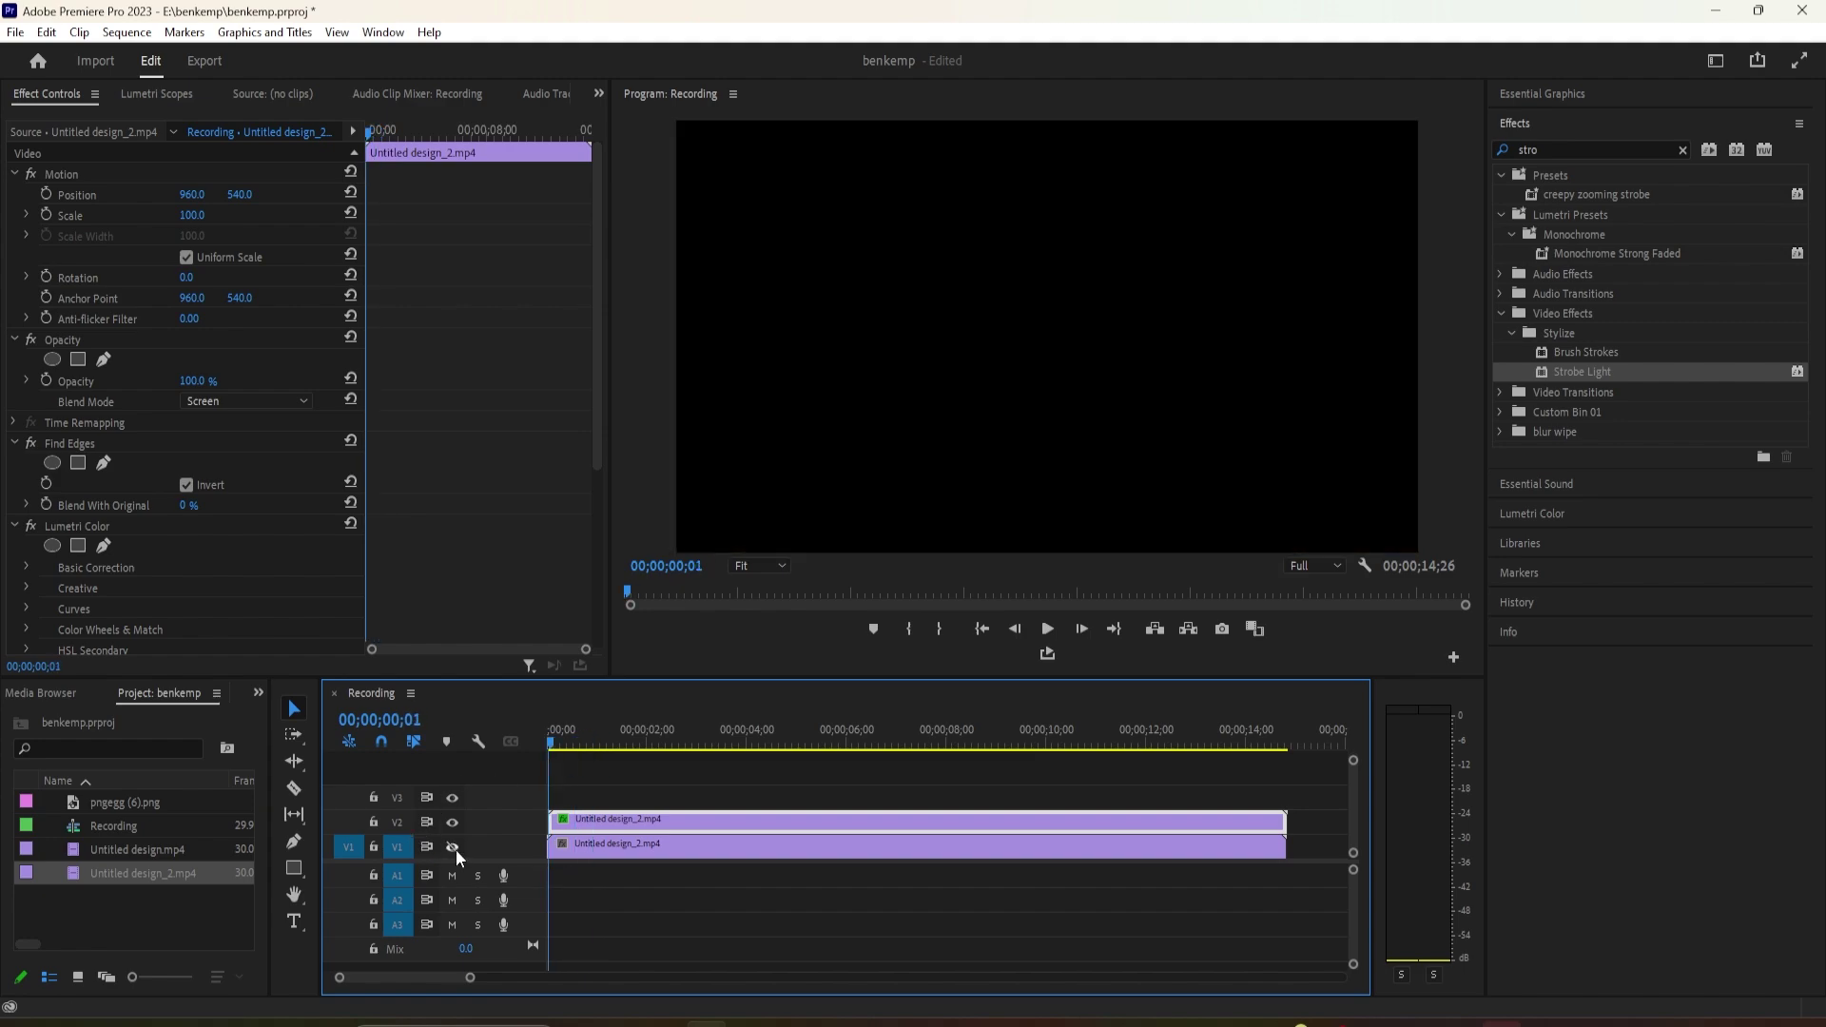
key(space)
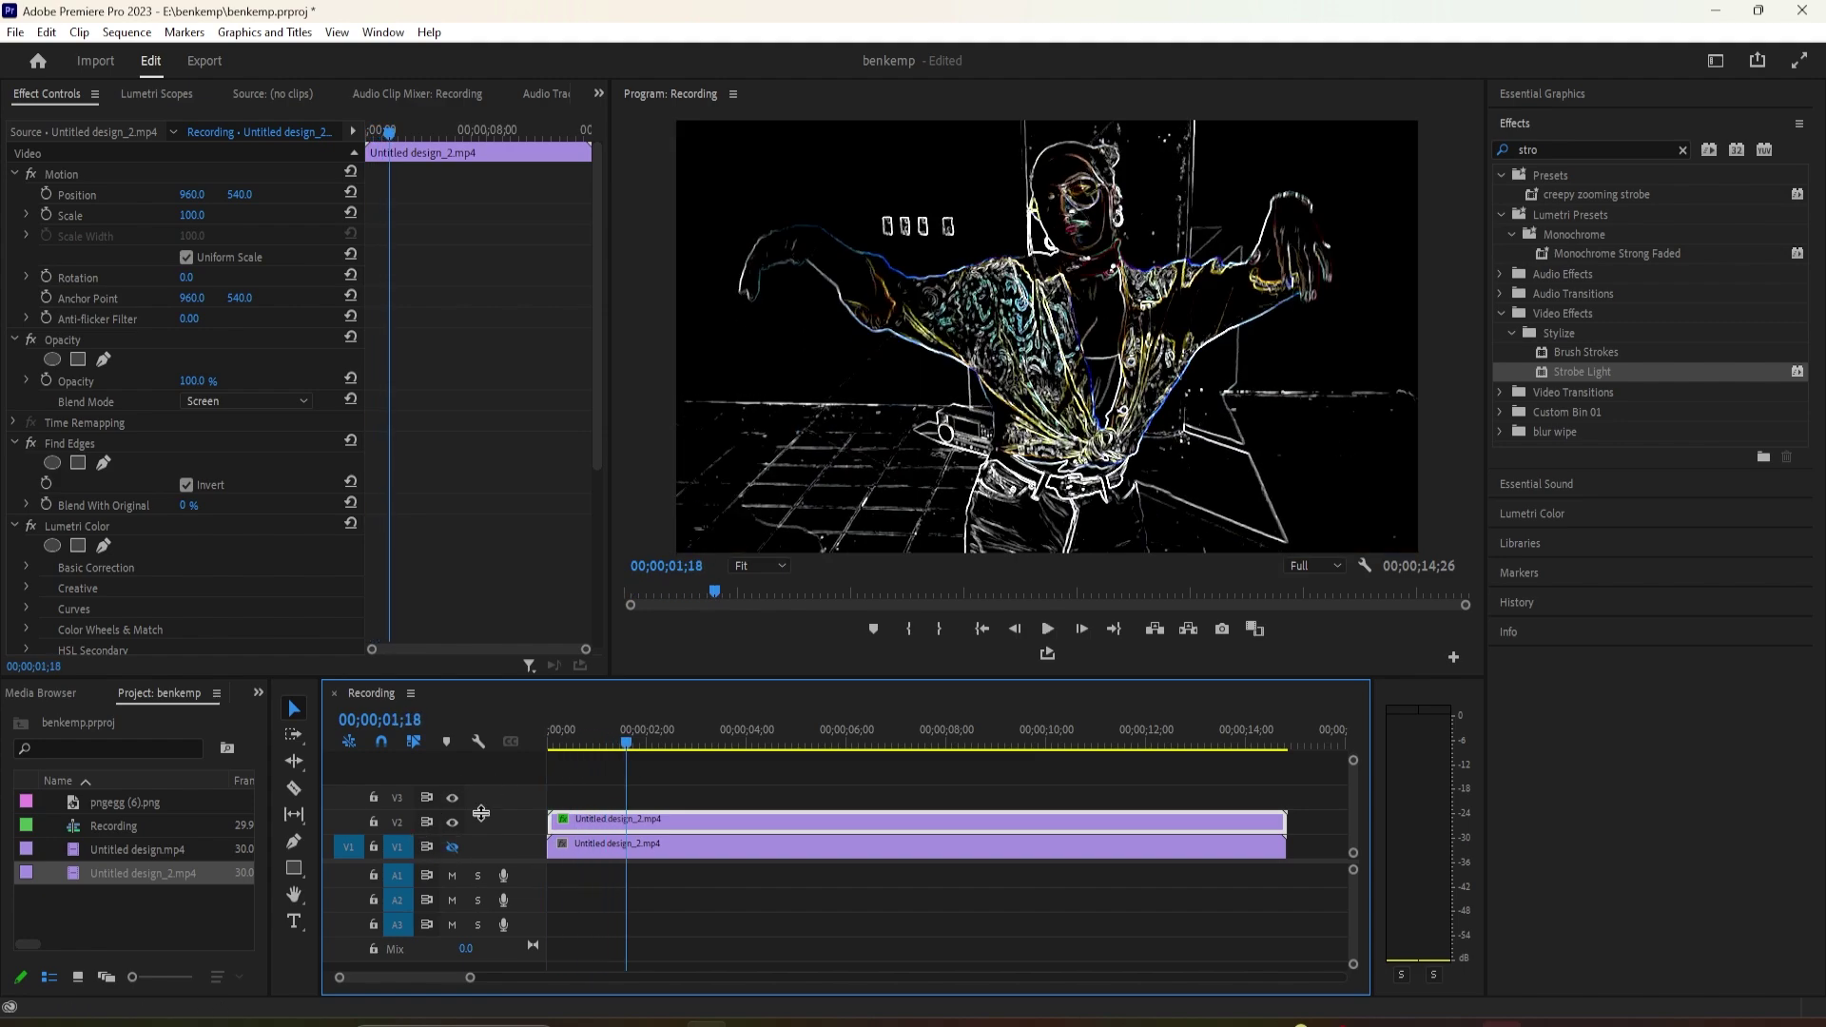
click(453, 845)
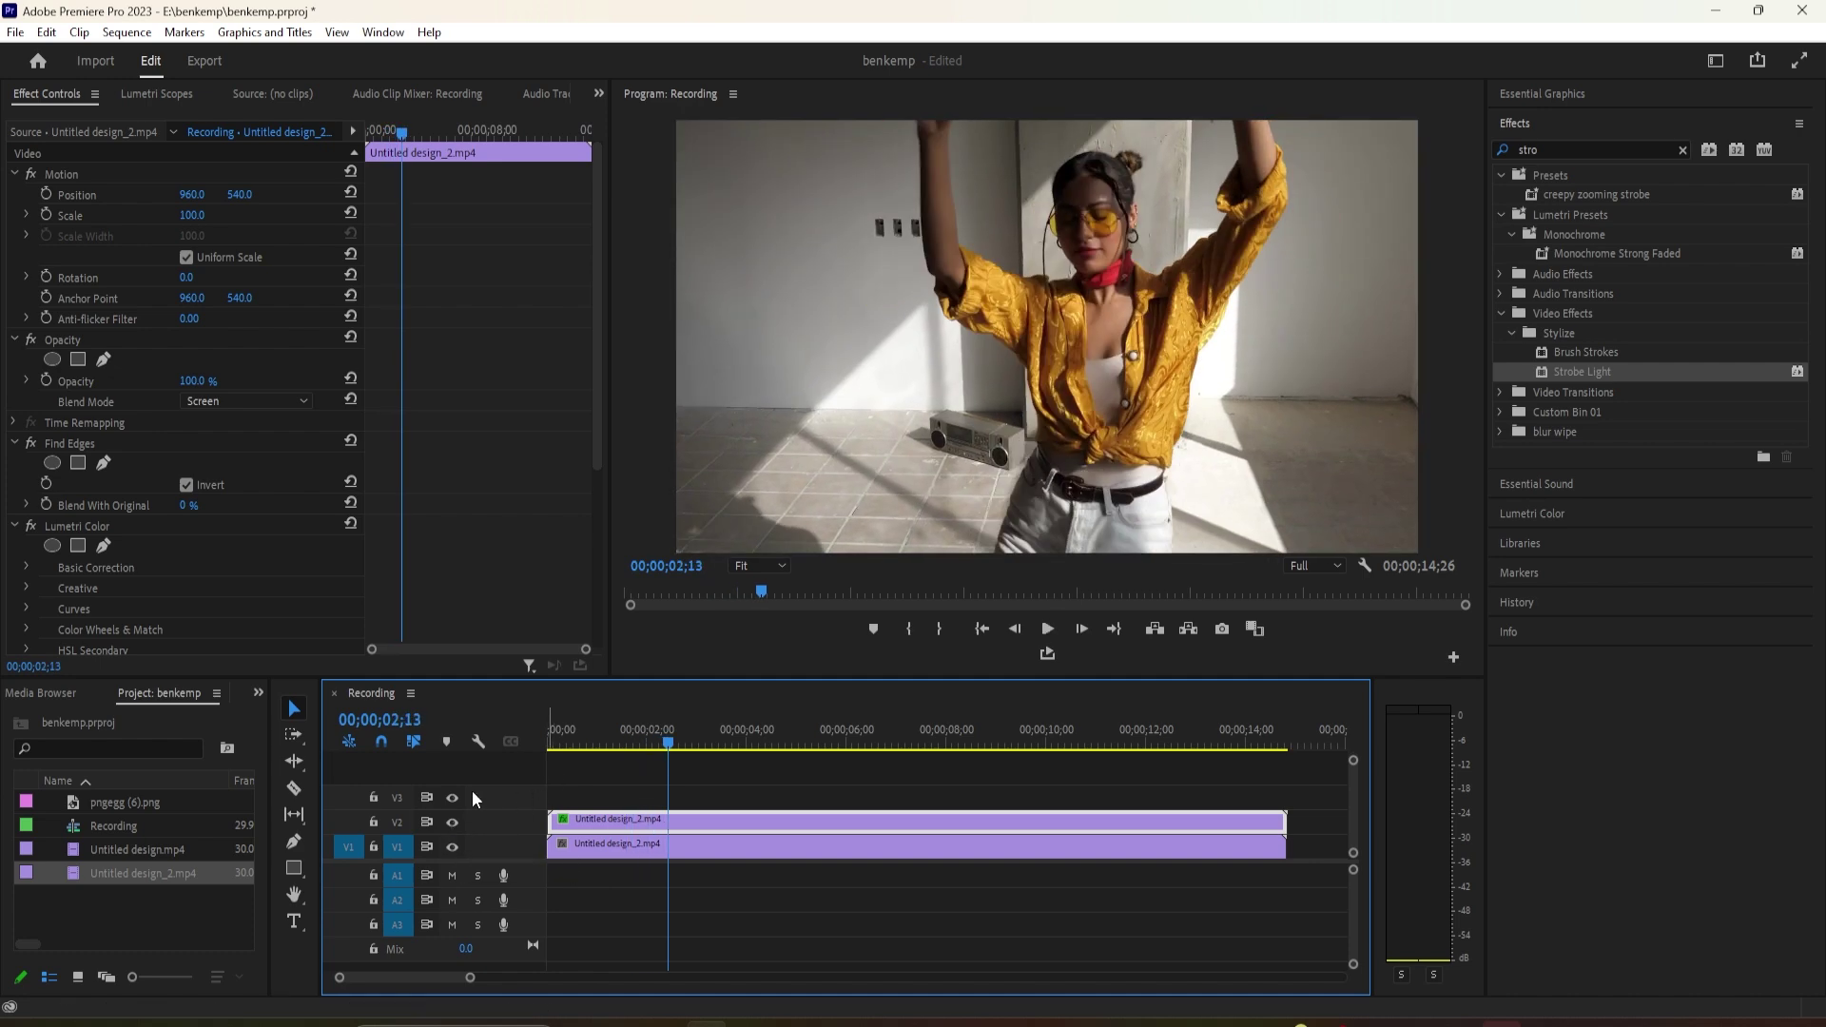
key(space)
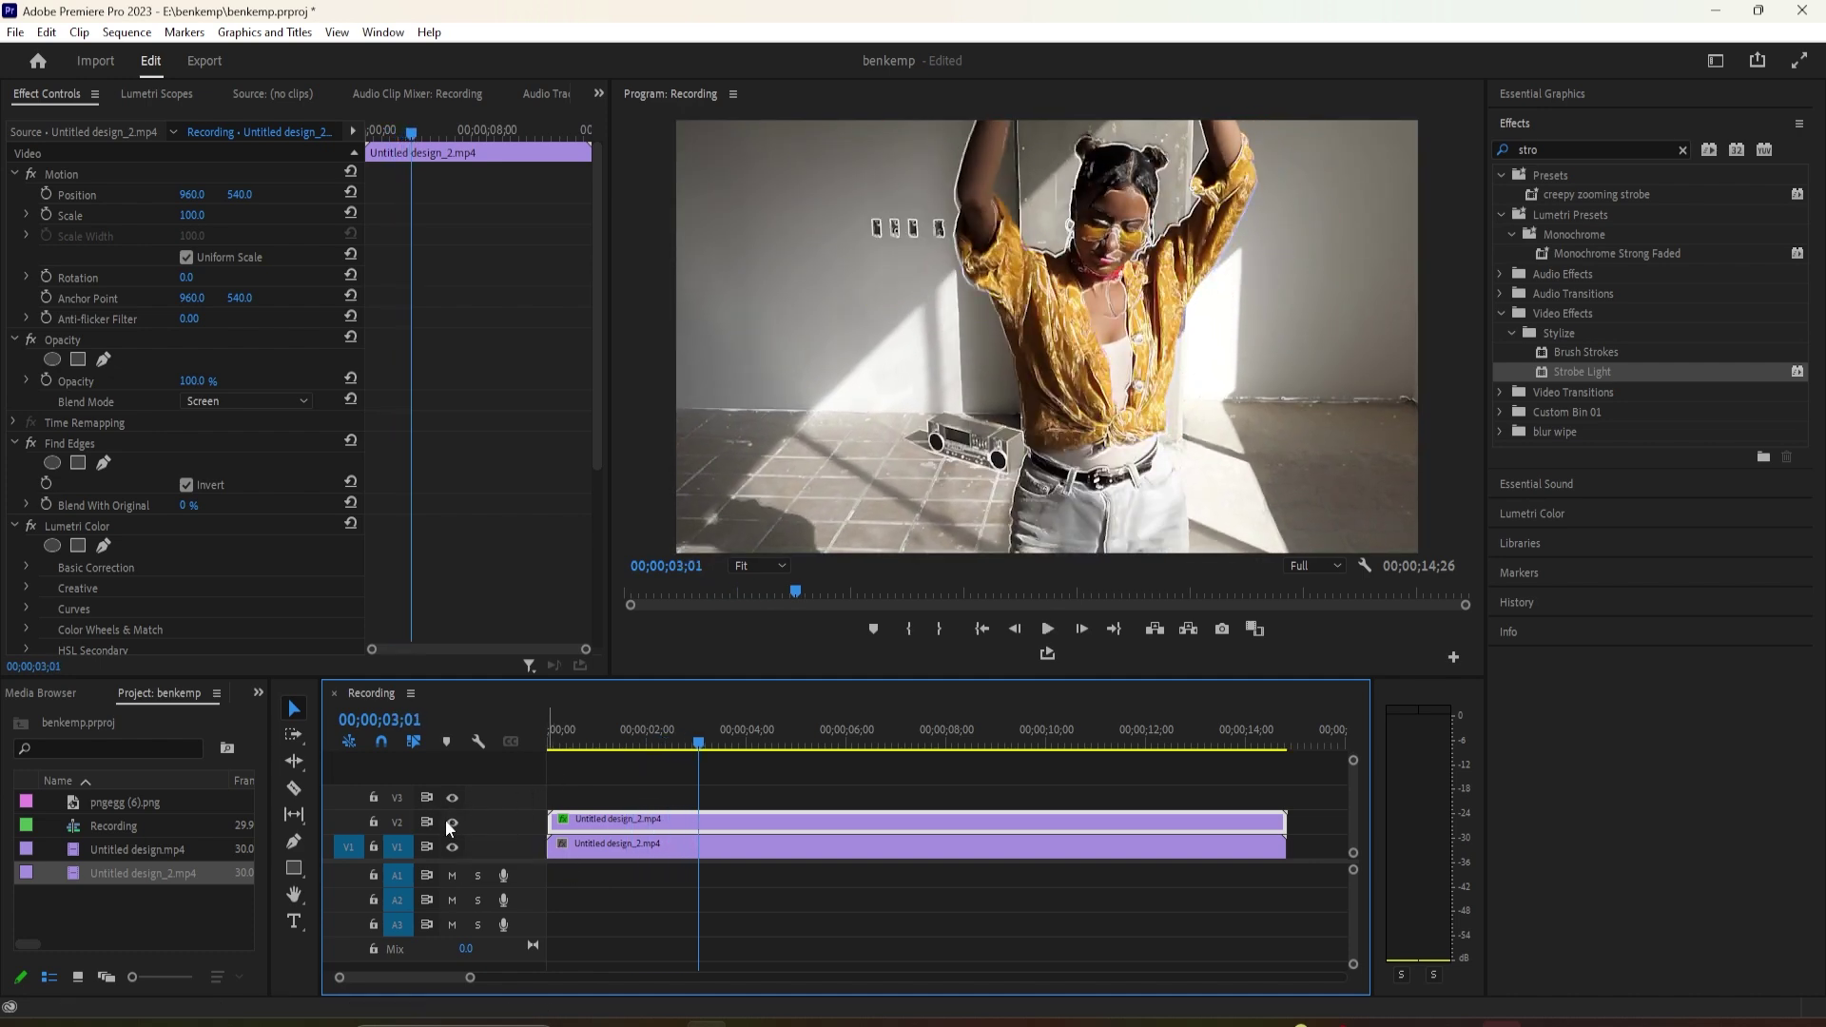
drag(698, 739, 570, 790)
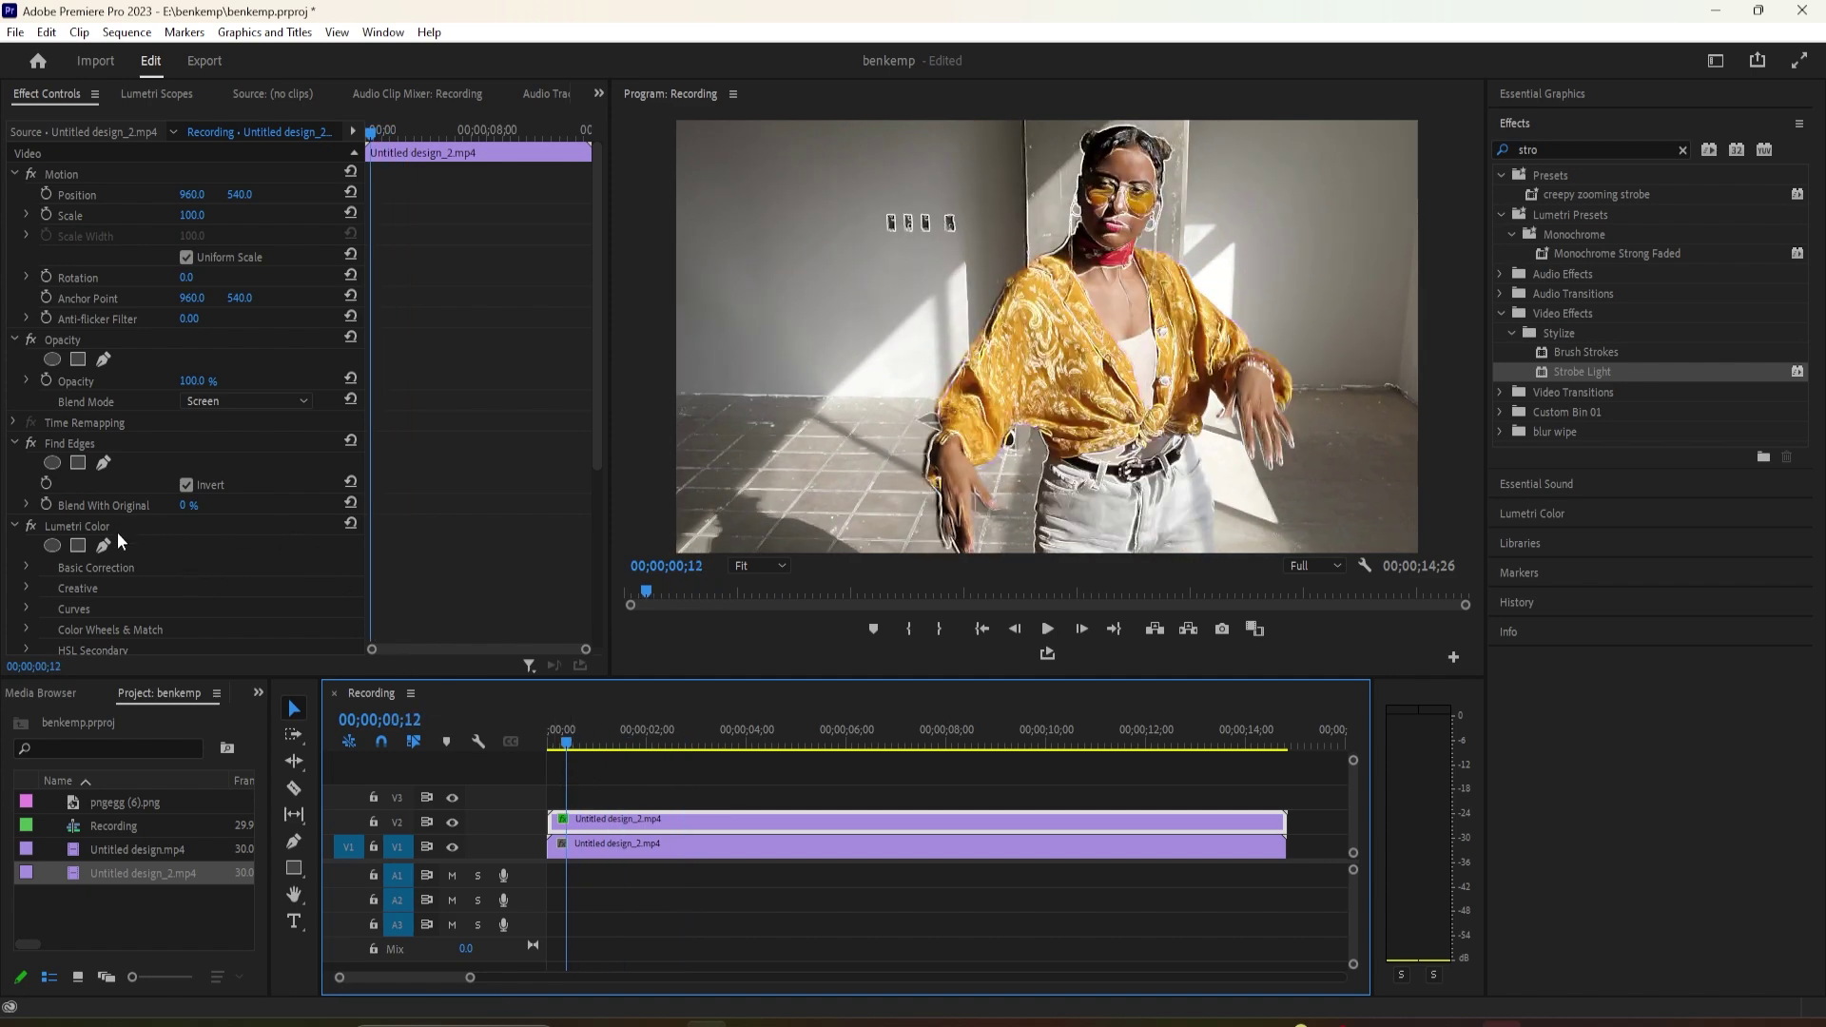
scroll(132, 579, down, 1)
scroll(132, 577, down, 2)
scroll(171, 583, down, 2)
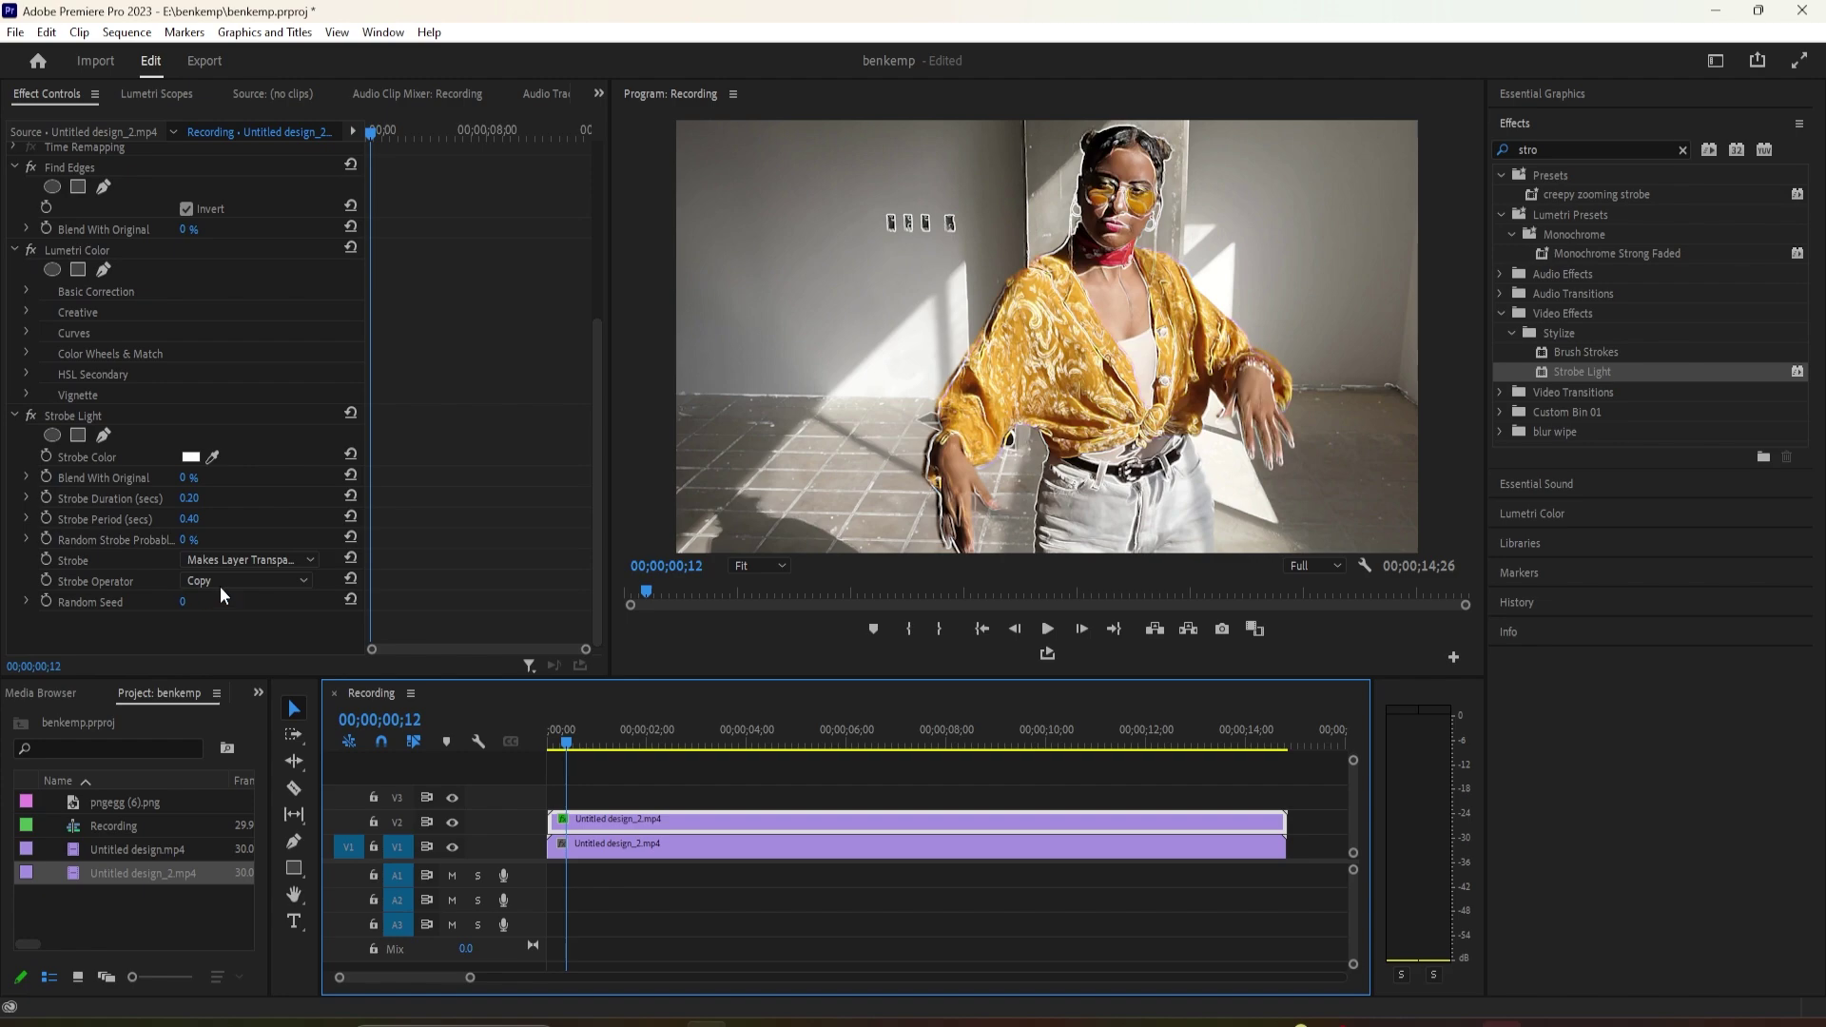
mouse_move(571, 745)
mouse_down()
mouse_move(633, 763)
mouse_move(634, 778)
mouse_move(563, 776)
mouse_move(598, 774)
mouse_up()
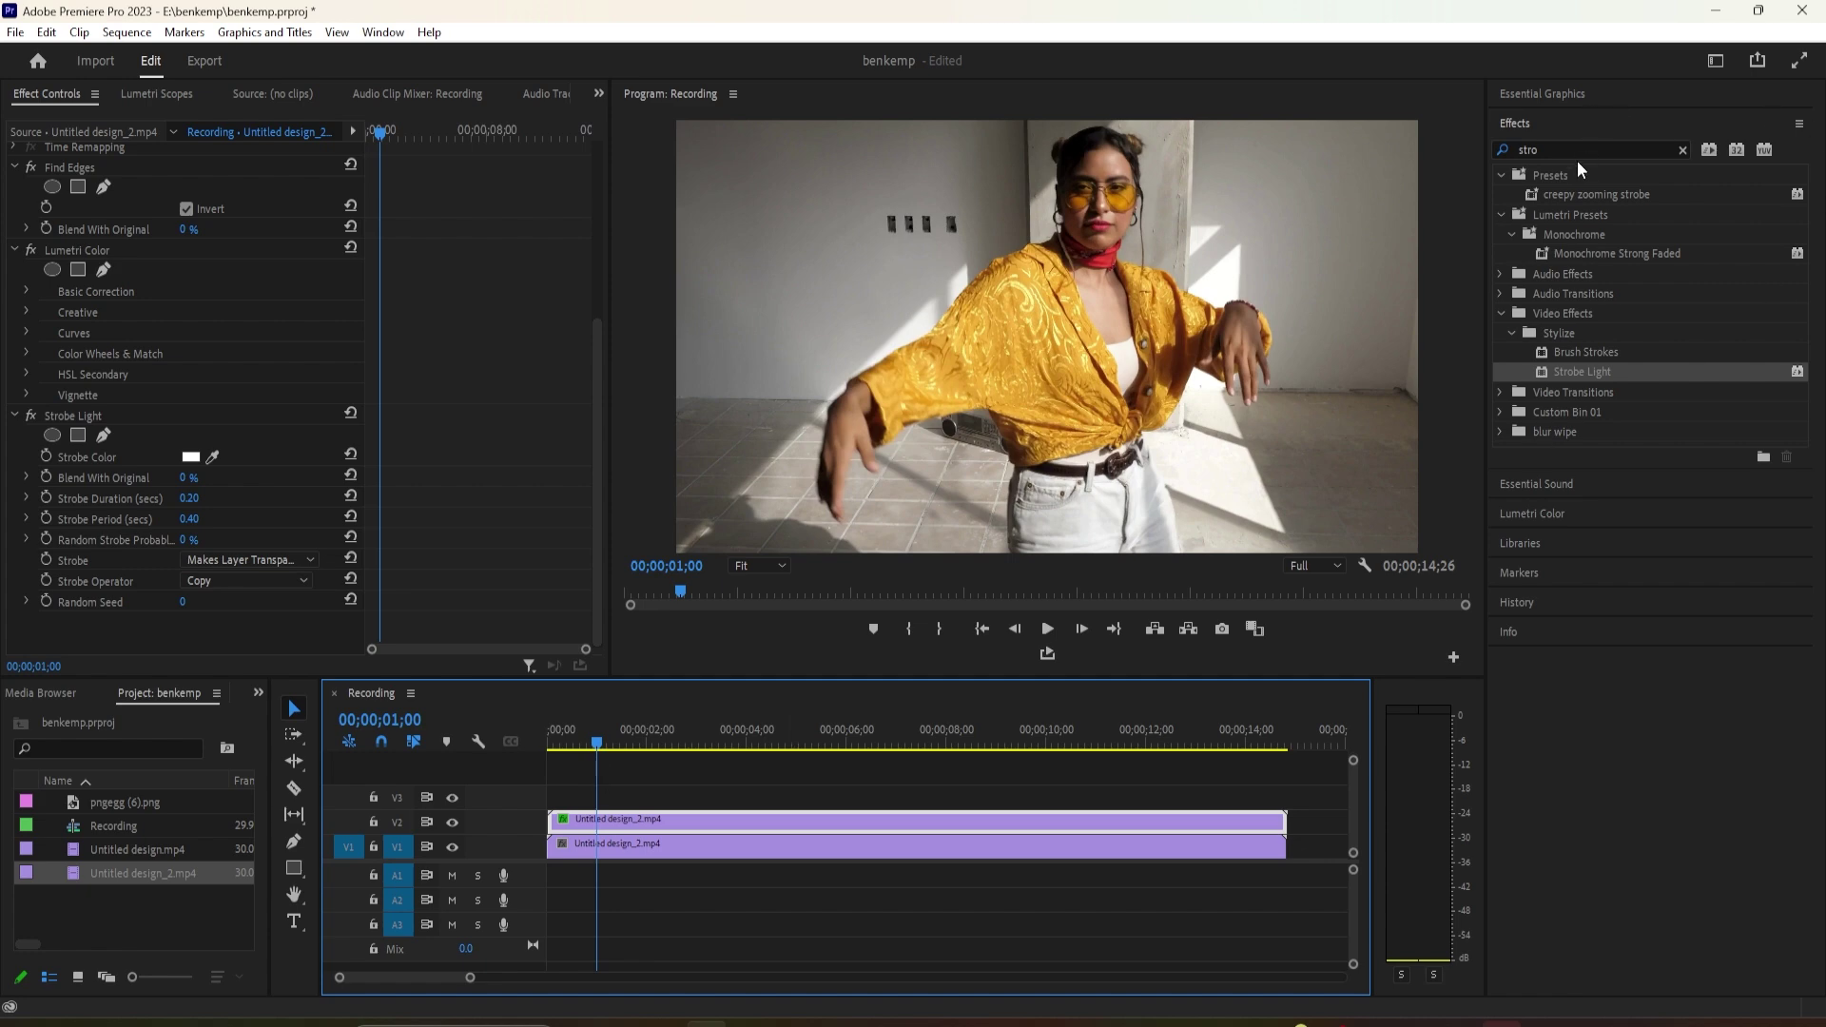
click(1491, 150)
text(po)
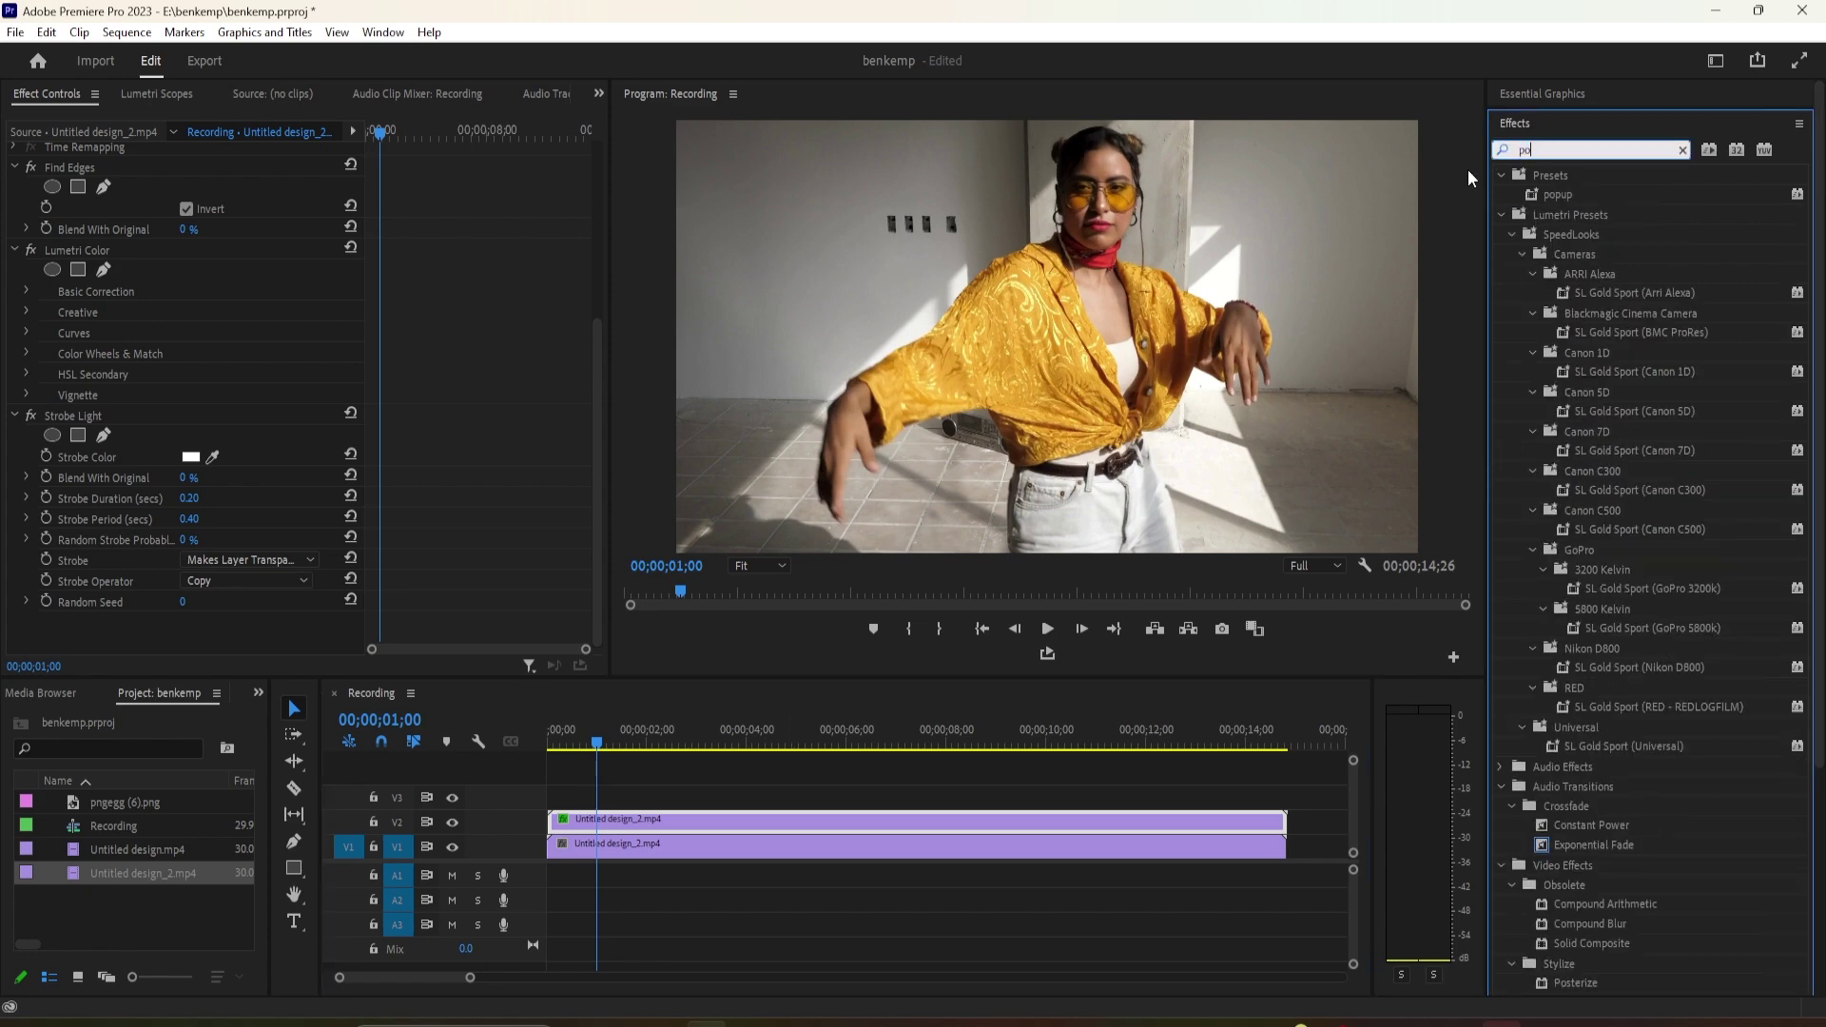
text(s)
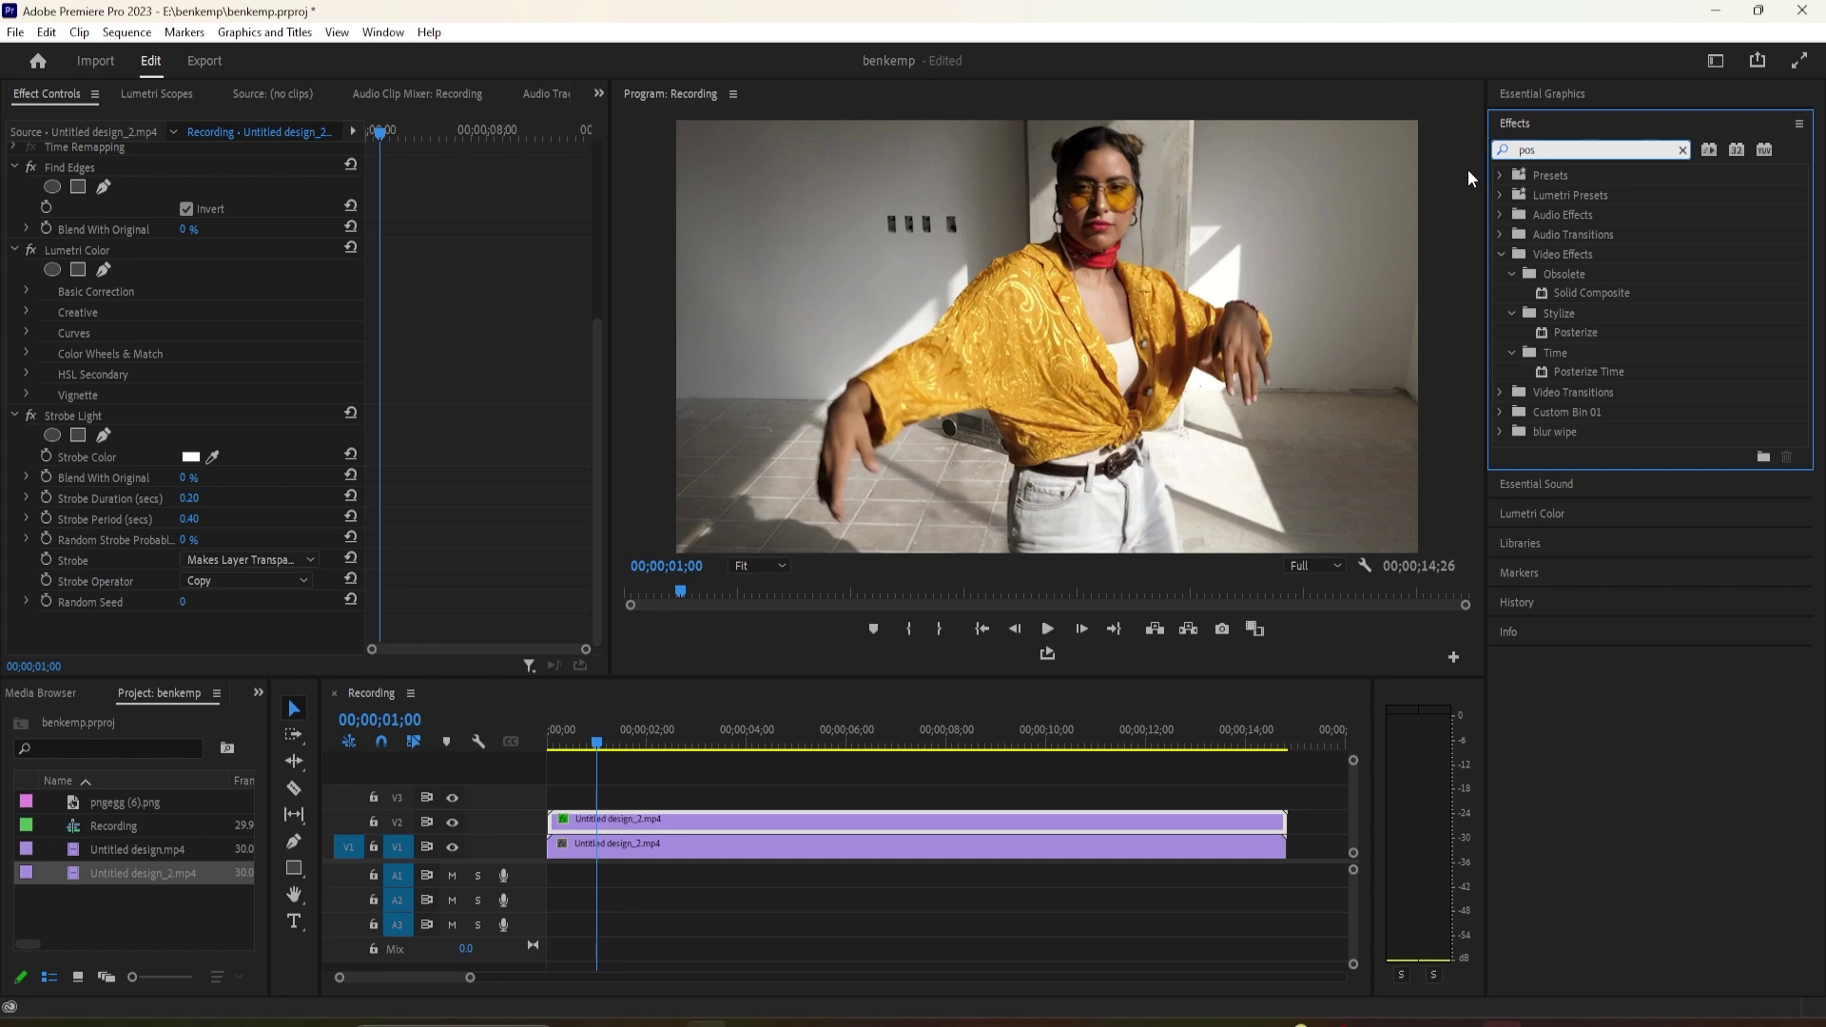
- Apply Posterize Time to the outline clip and collapse the Strobe, Find Edges and Lumetri settings
drag(1577, 370, 593, 826)
scroll(150, 572, down, 2)
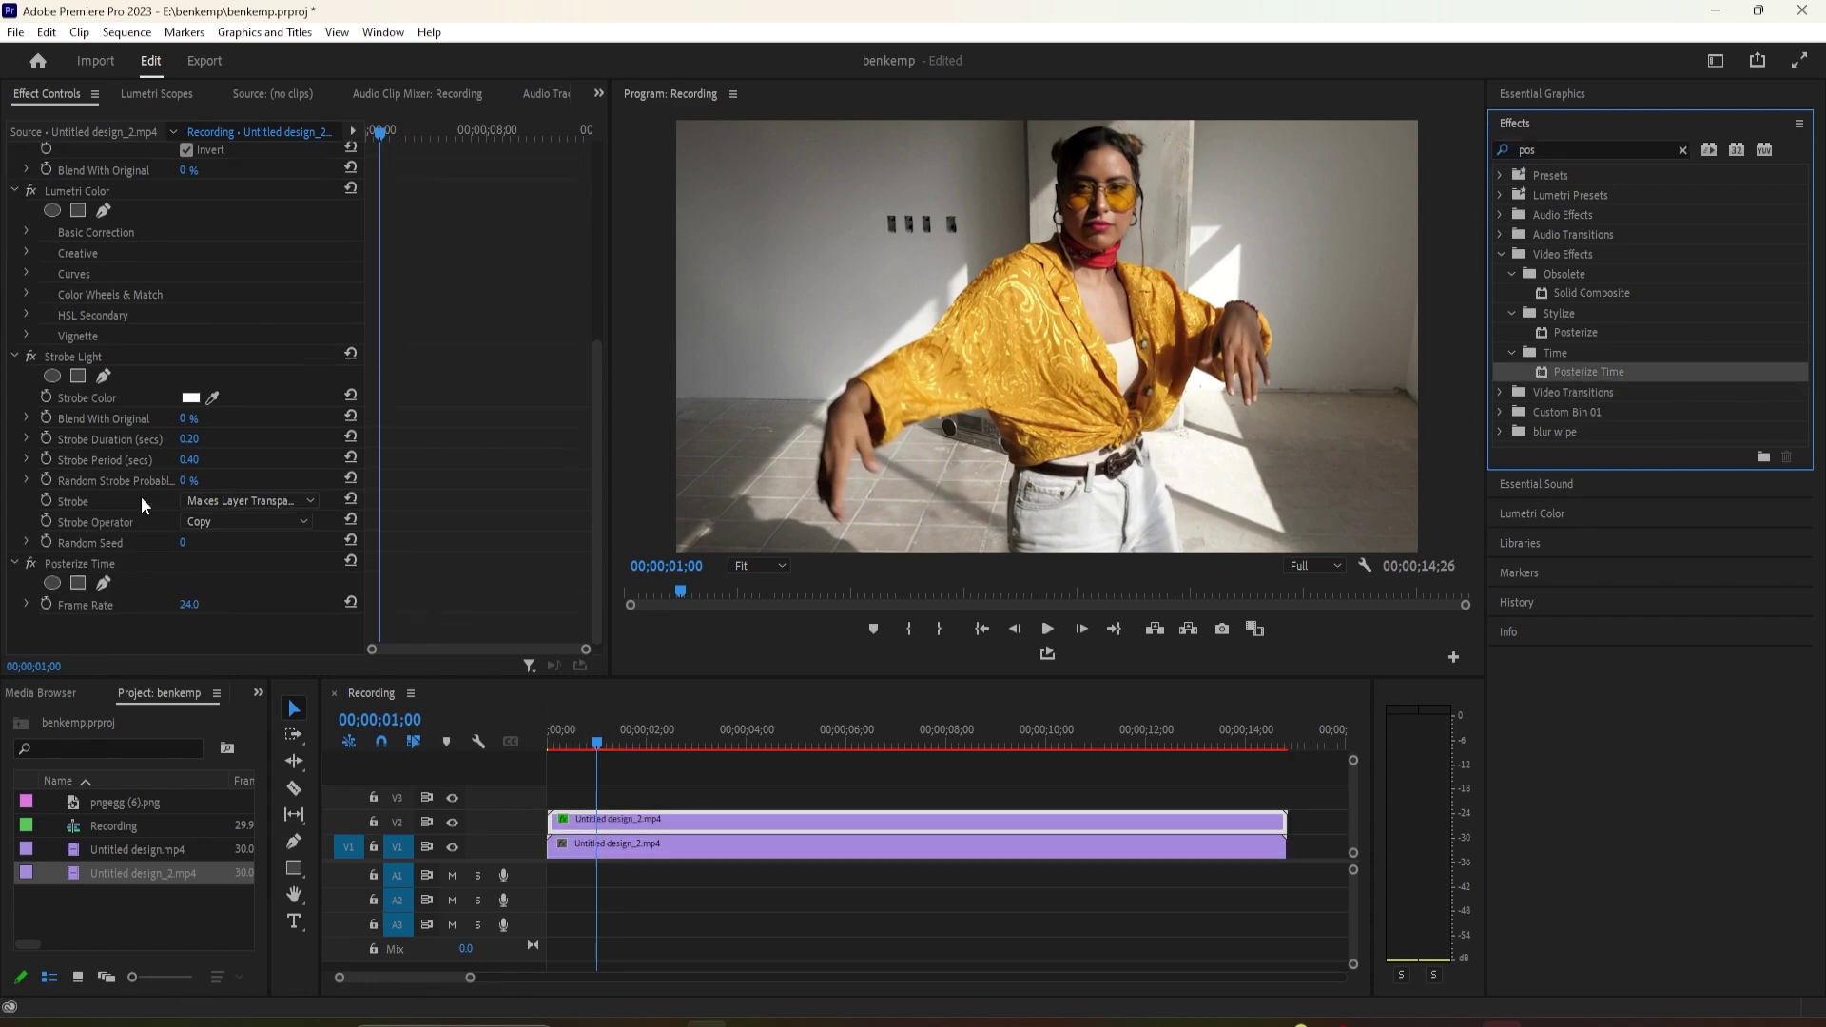
click(17, 357)
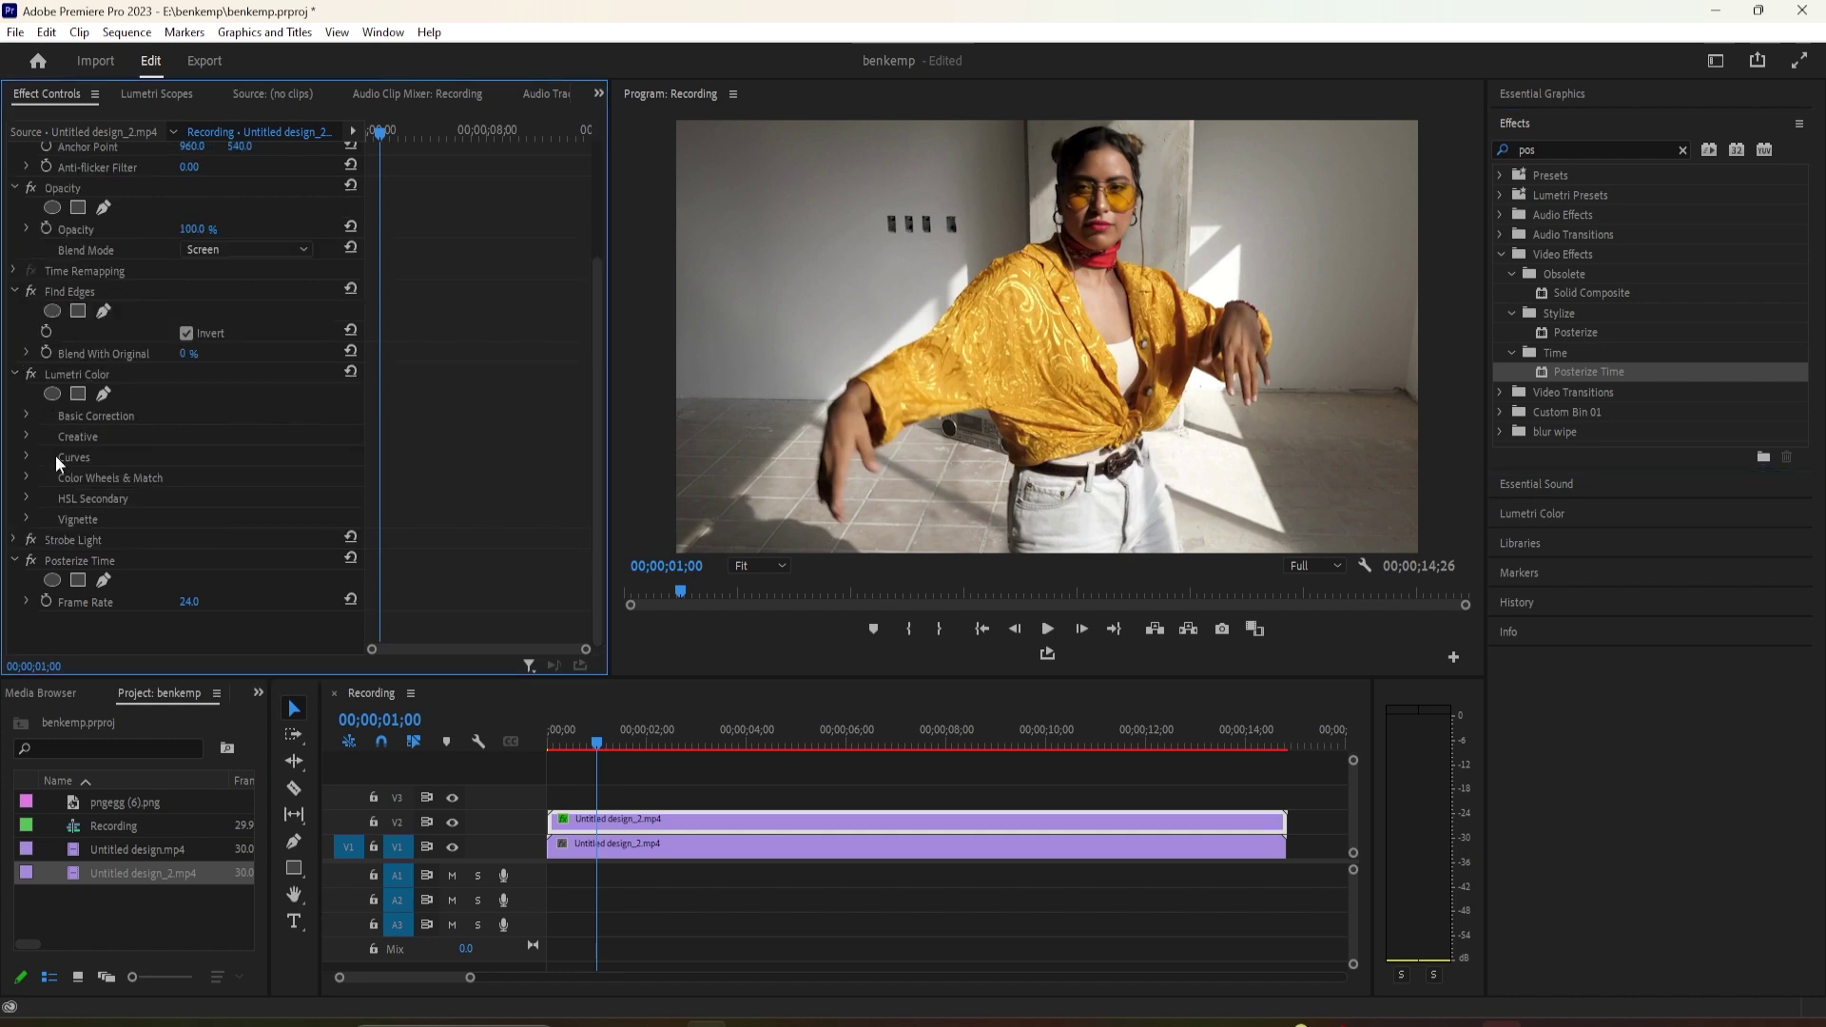
click(13, 292)
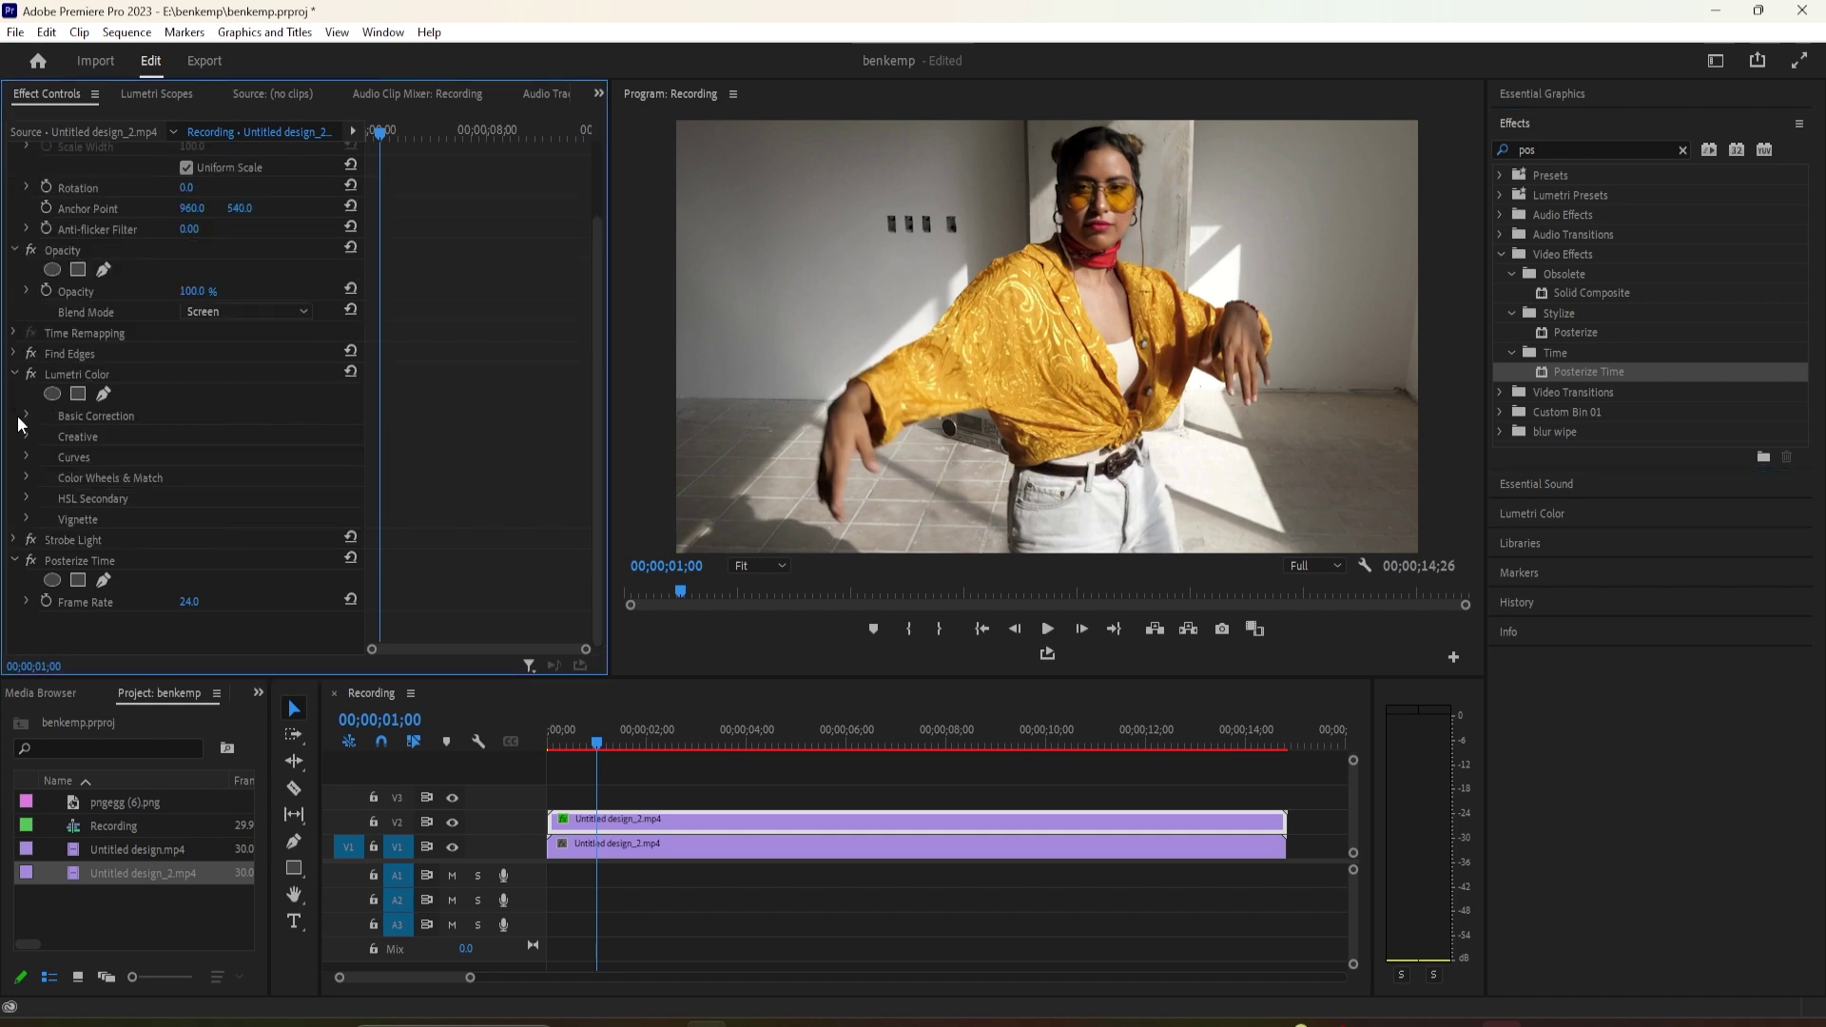
click(16, 372)
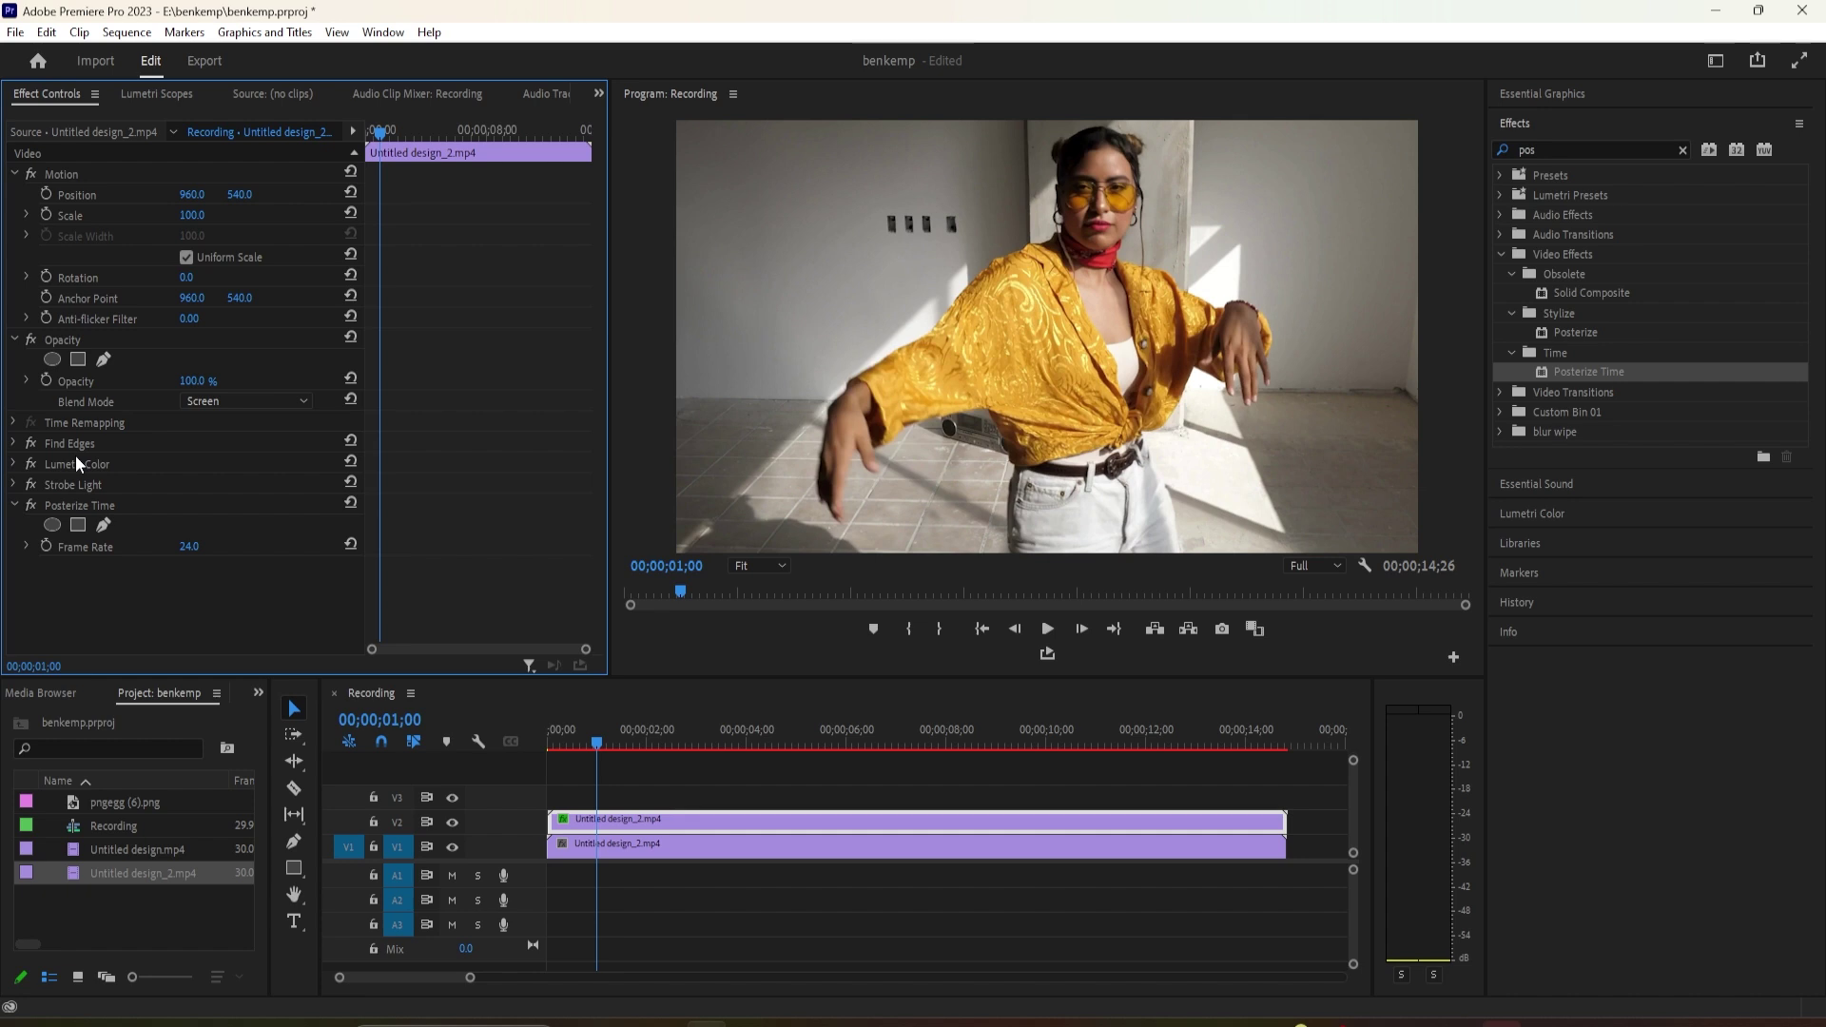
click(114, 484)
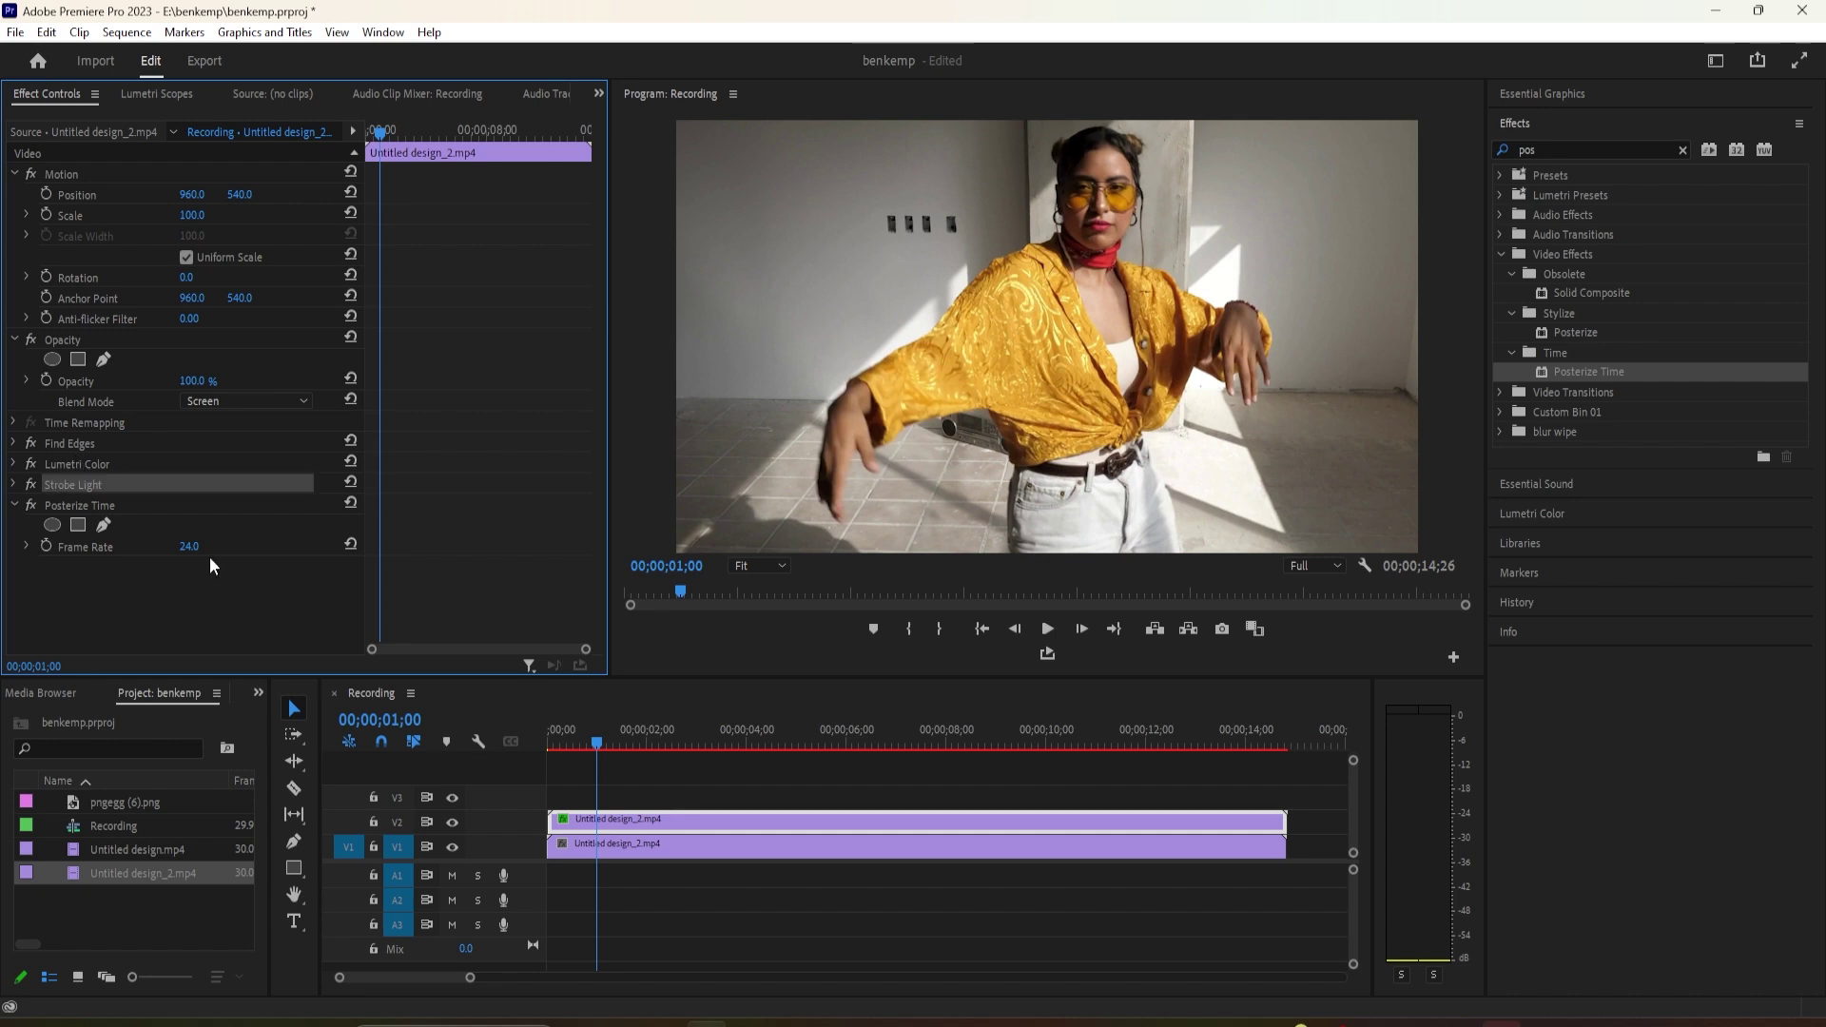
- Set the Posterize Time frame rate to 4, start playback, and hide V1
click(183, 551)
text(8)
key(Return)
click(187, 546)
text(4)
key(Return)
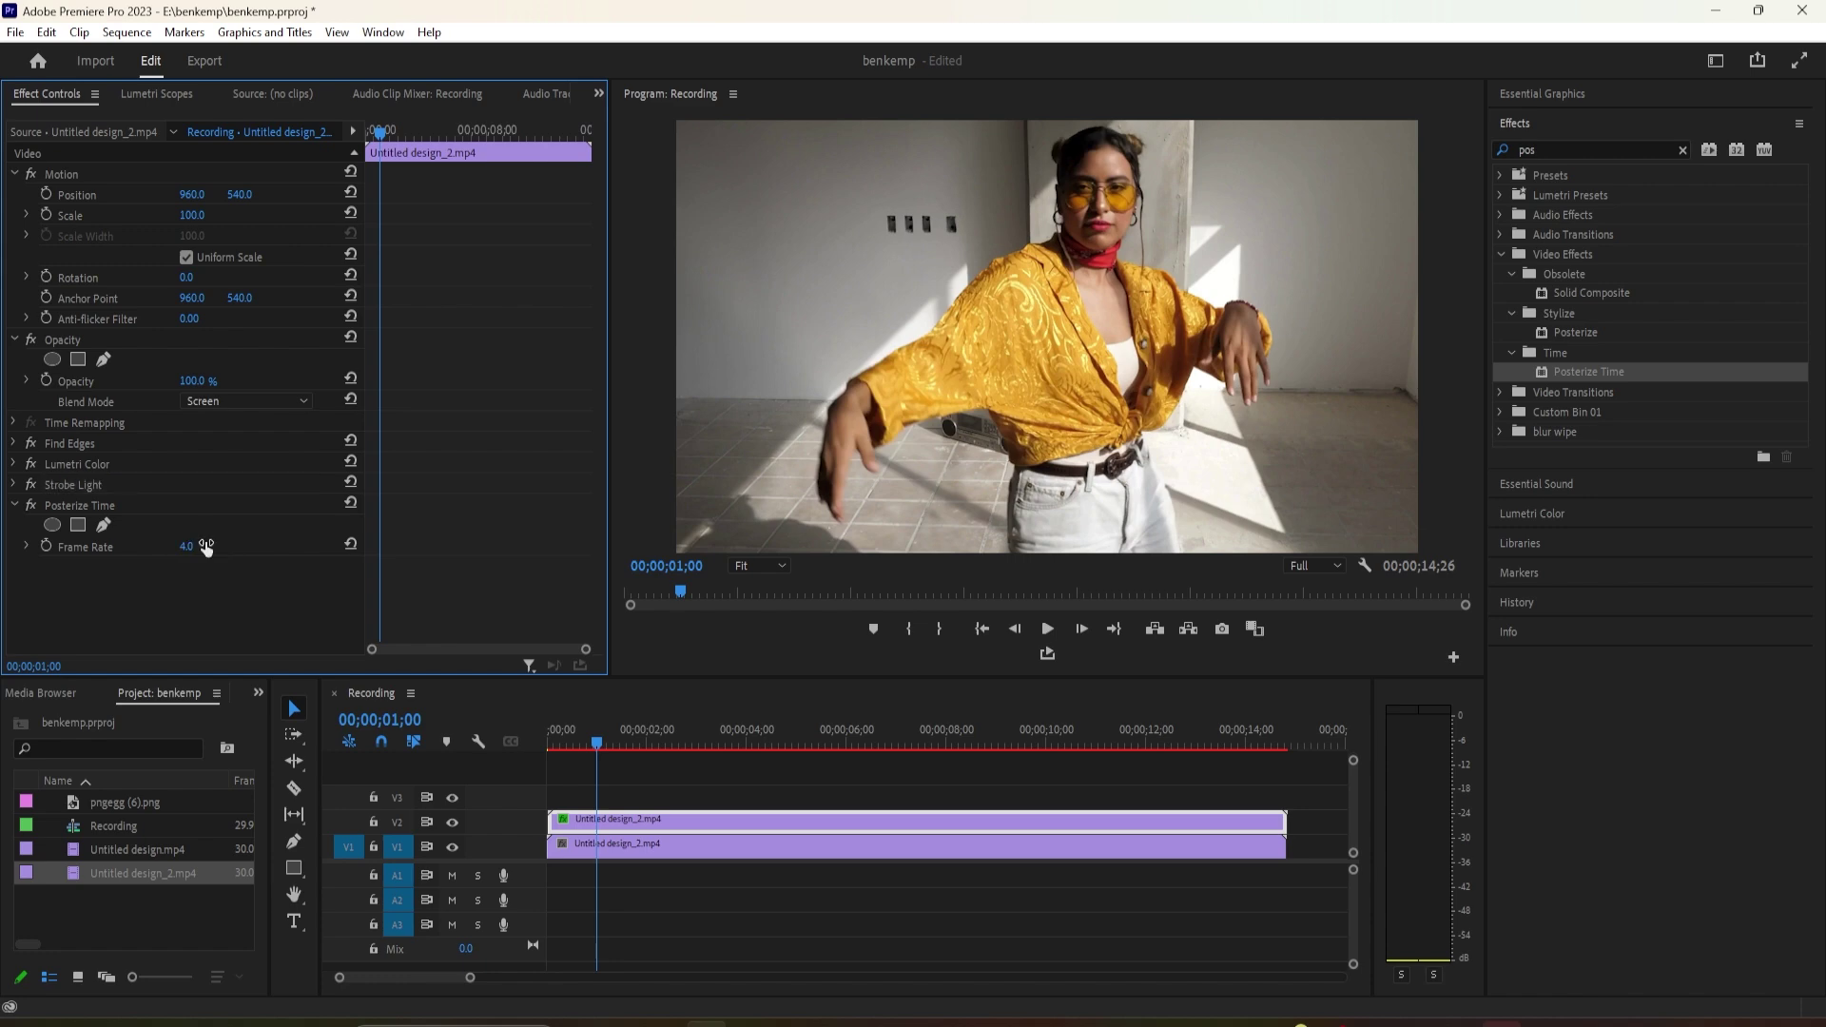
key(space)
click(455, 843)
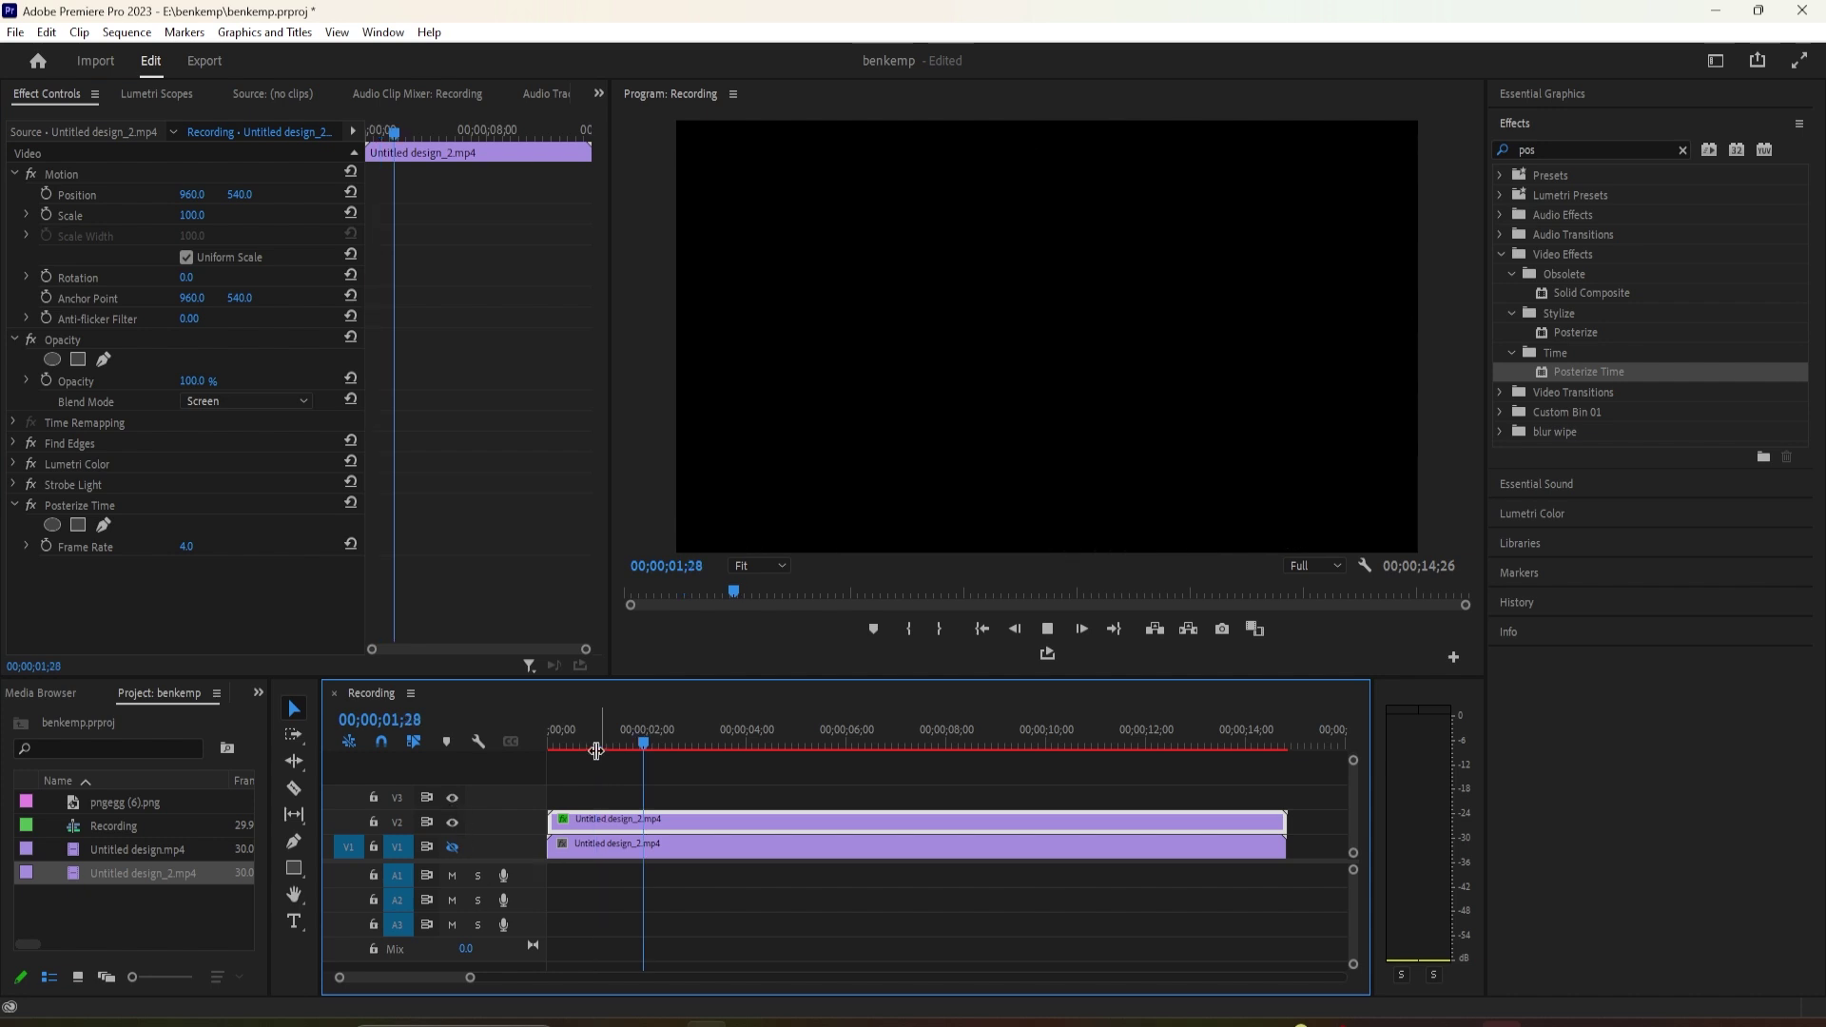
- Make the V1 track visible again and select the V2 outline clip
key(space)
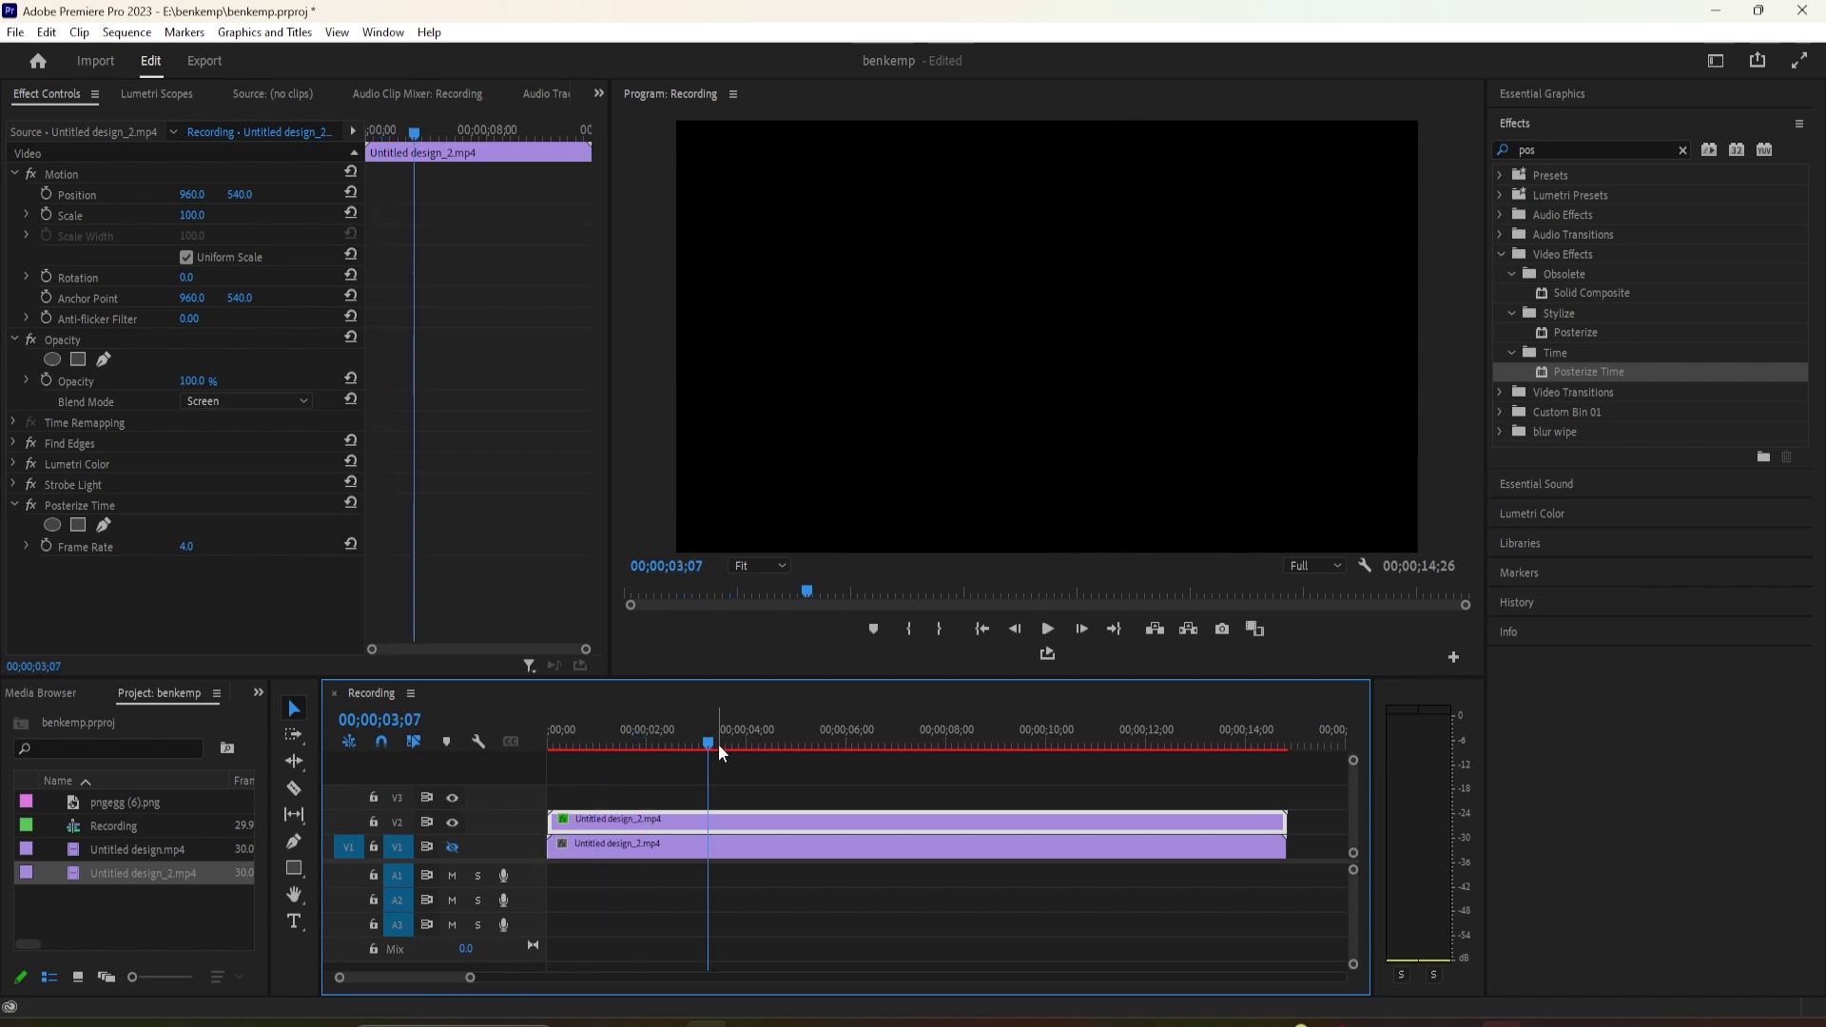
click(717, 743)
click(572, 843)
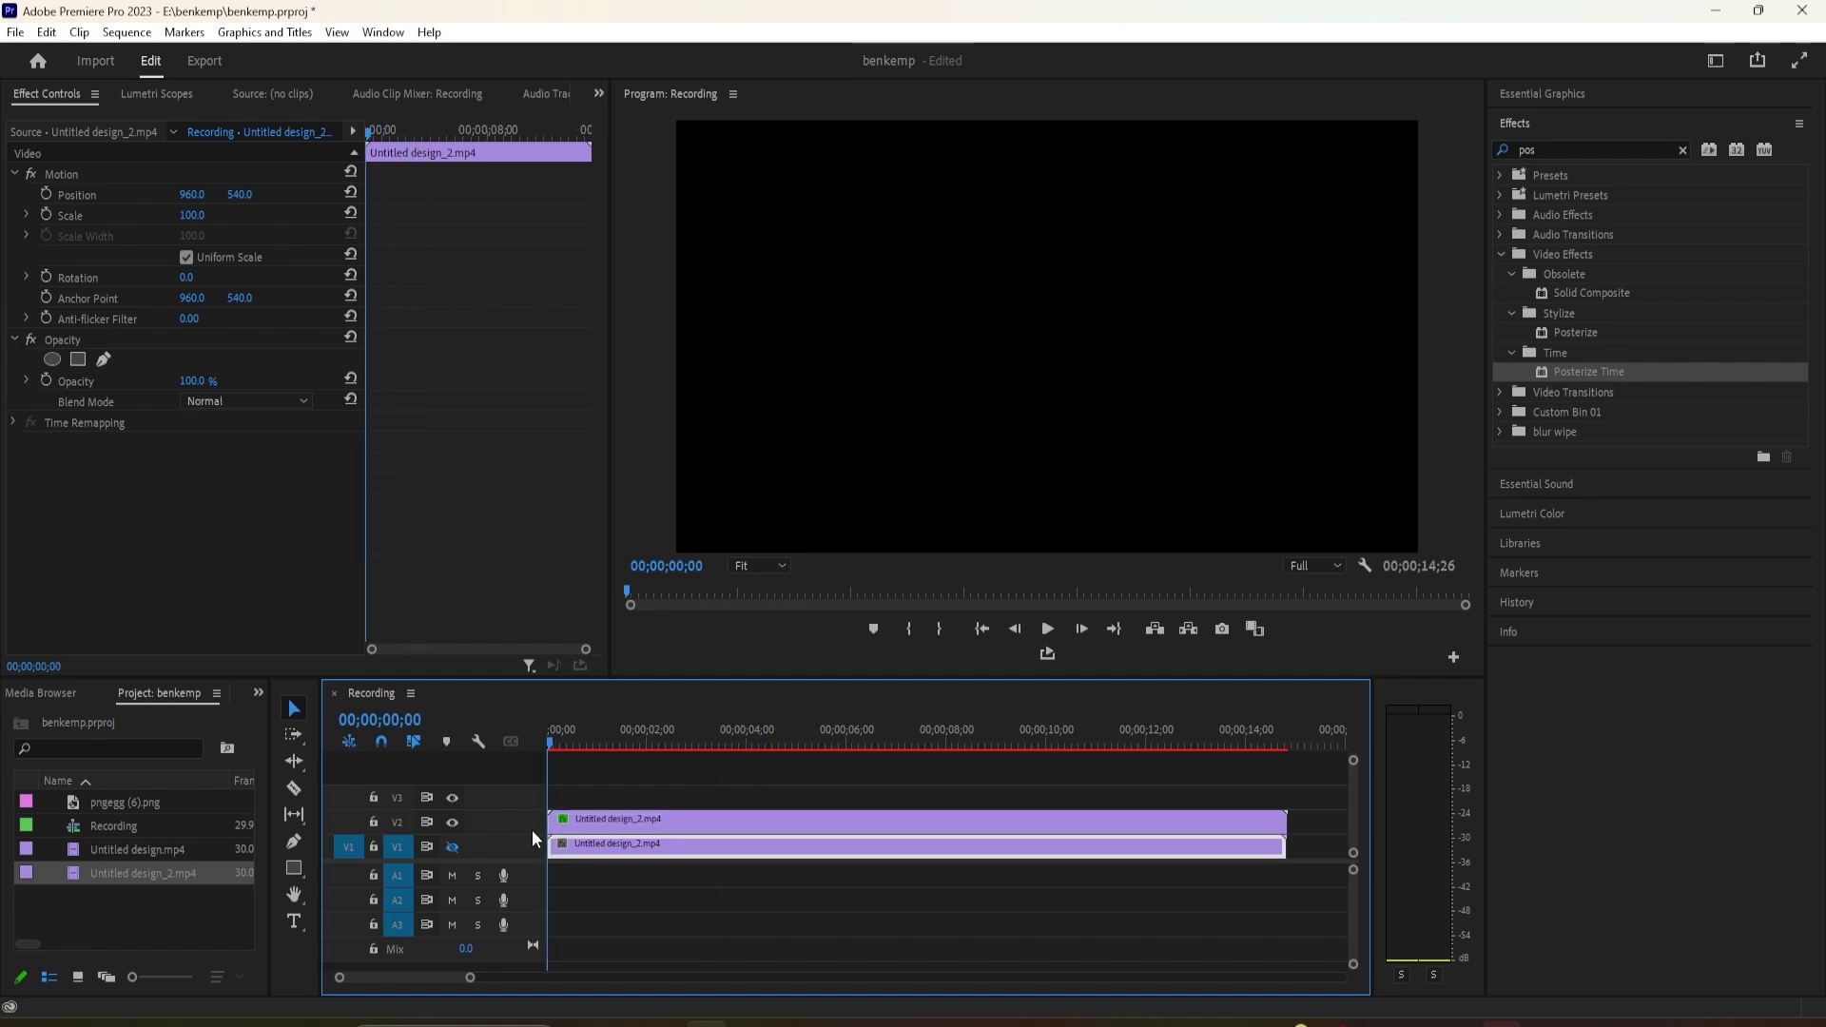
click(454, 847)
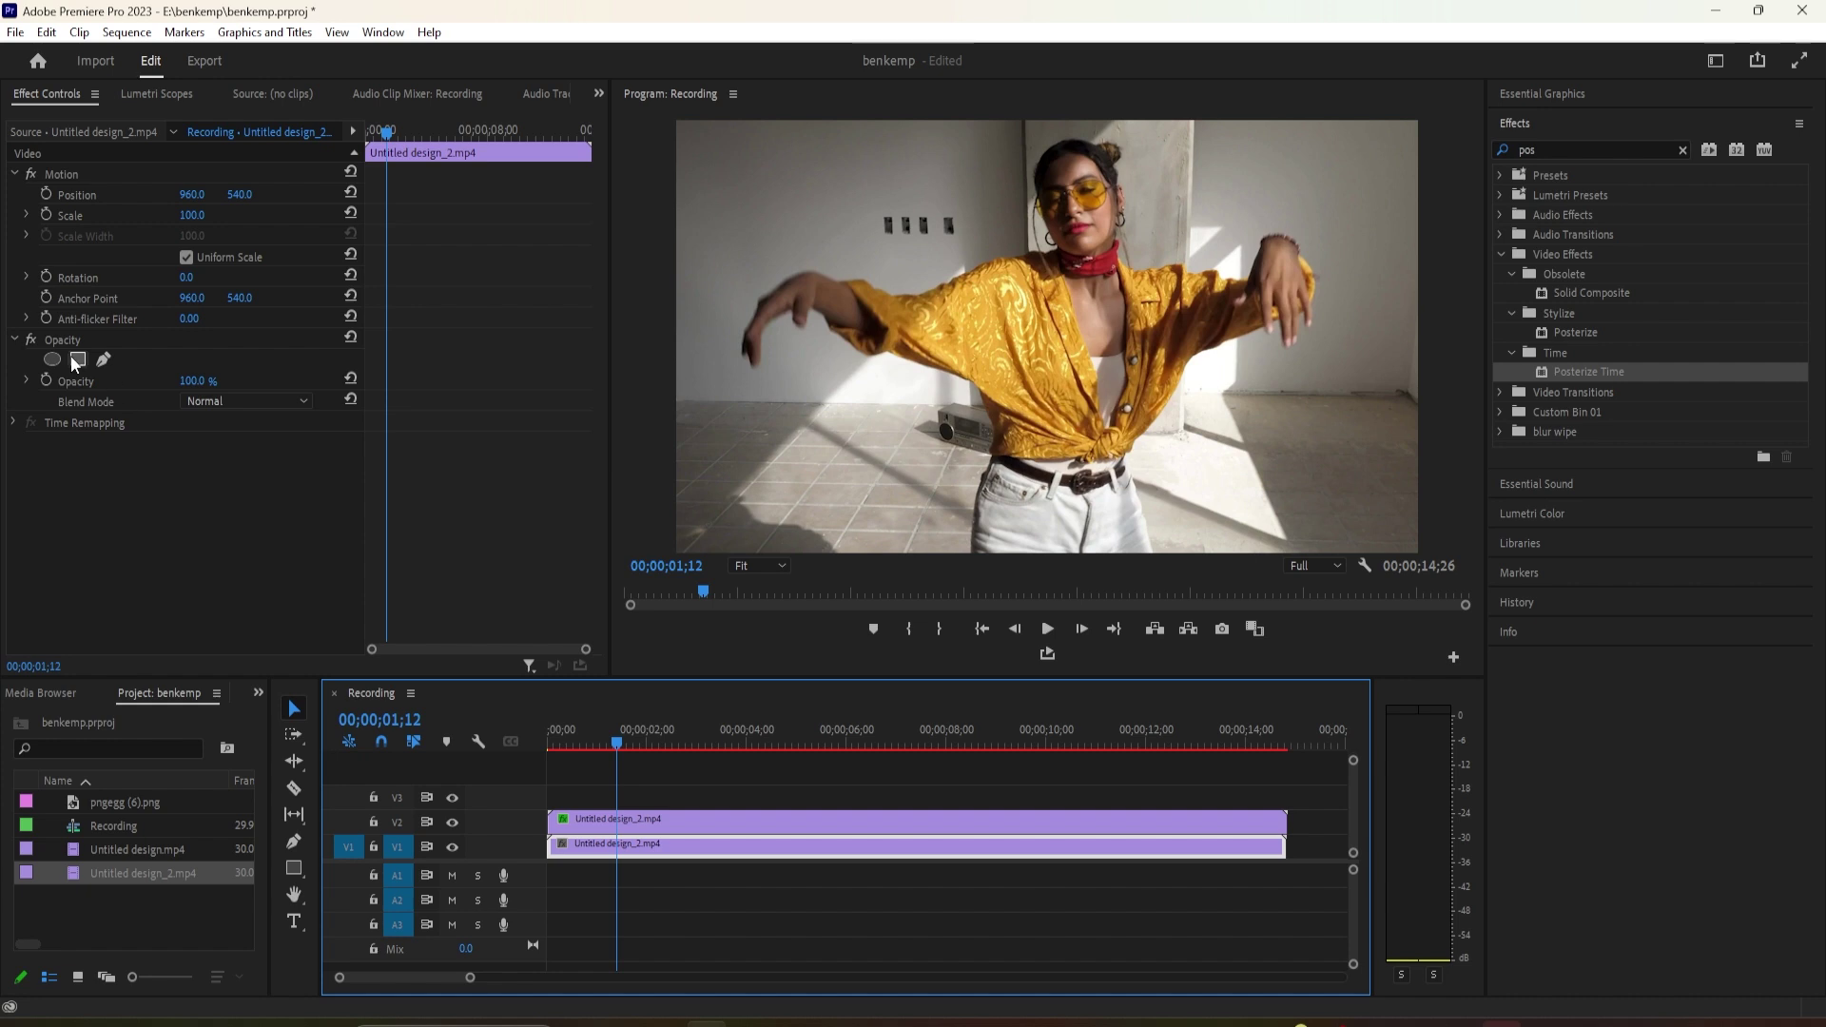
click(569, 818)
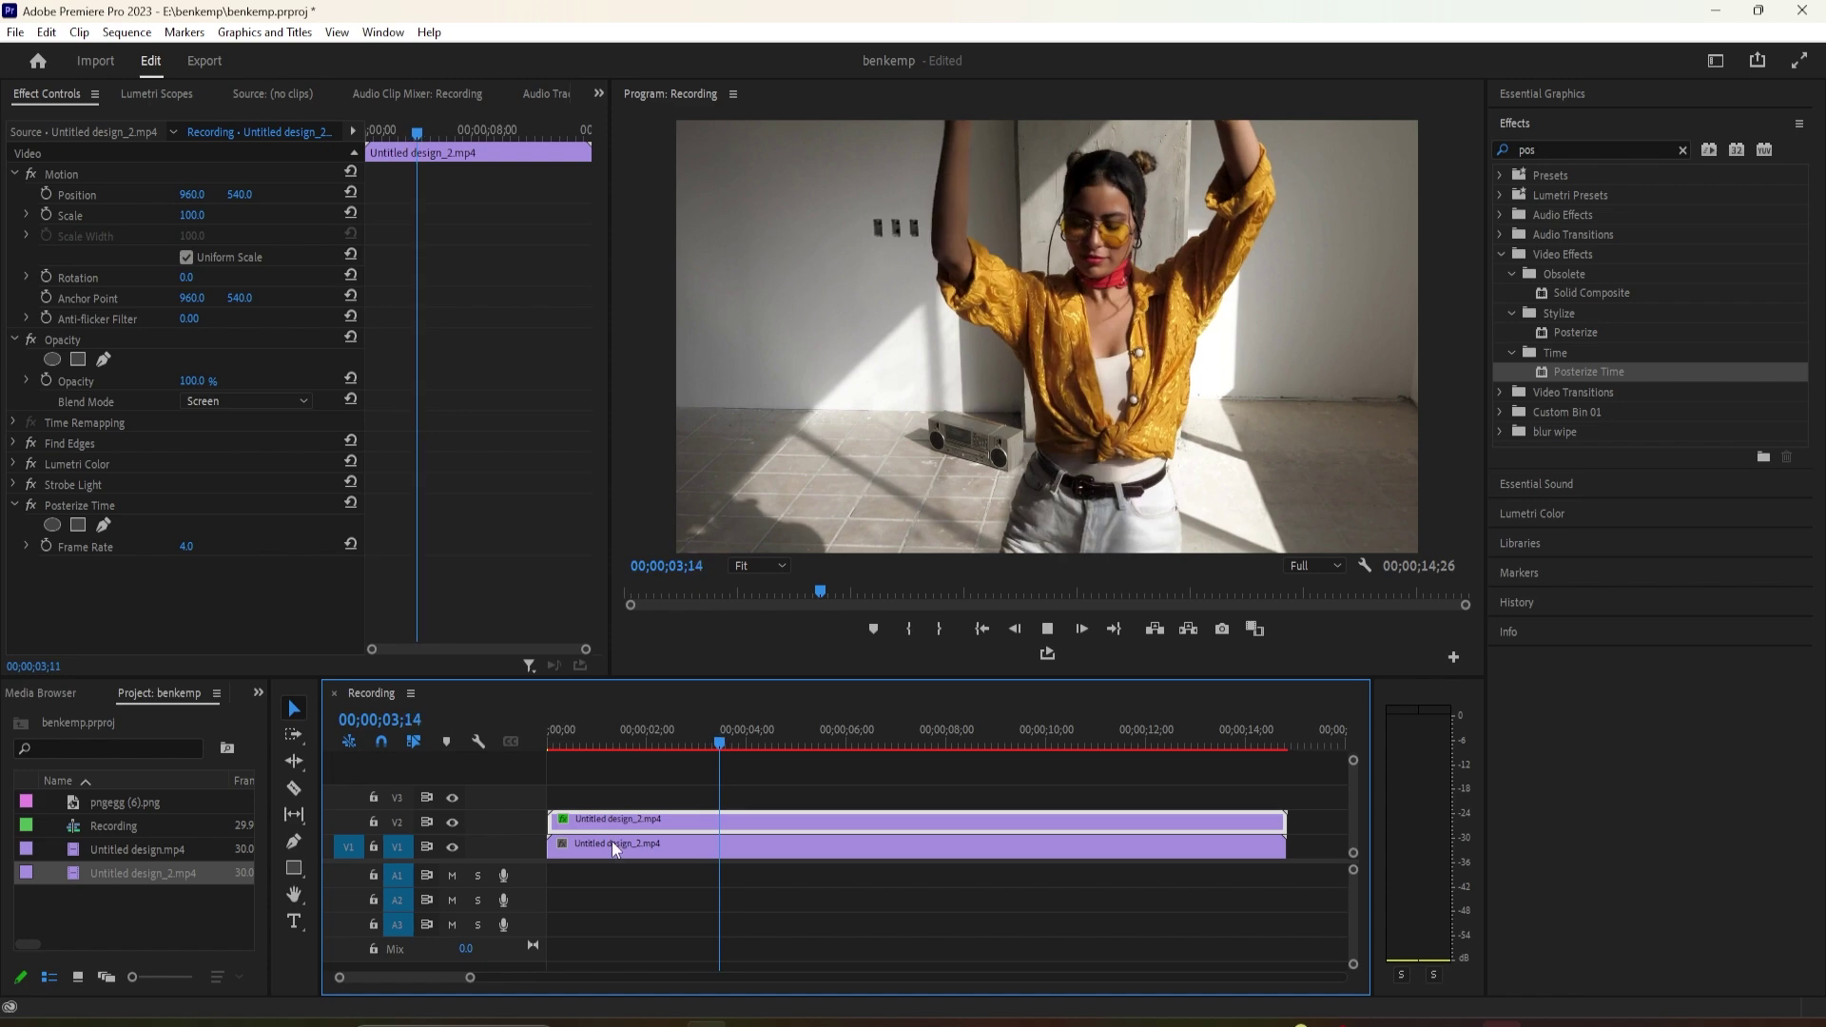
- Turn off Posterize Time and replay the sequence from near the start to compare
key(space)
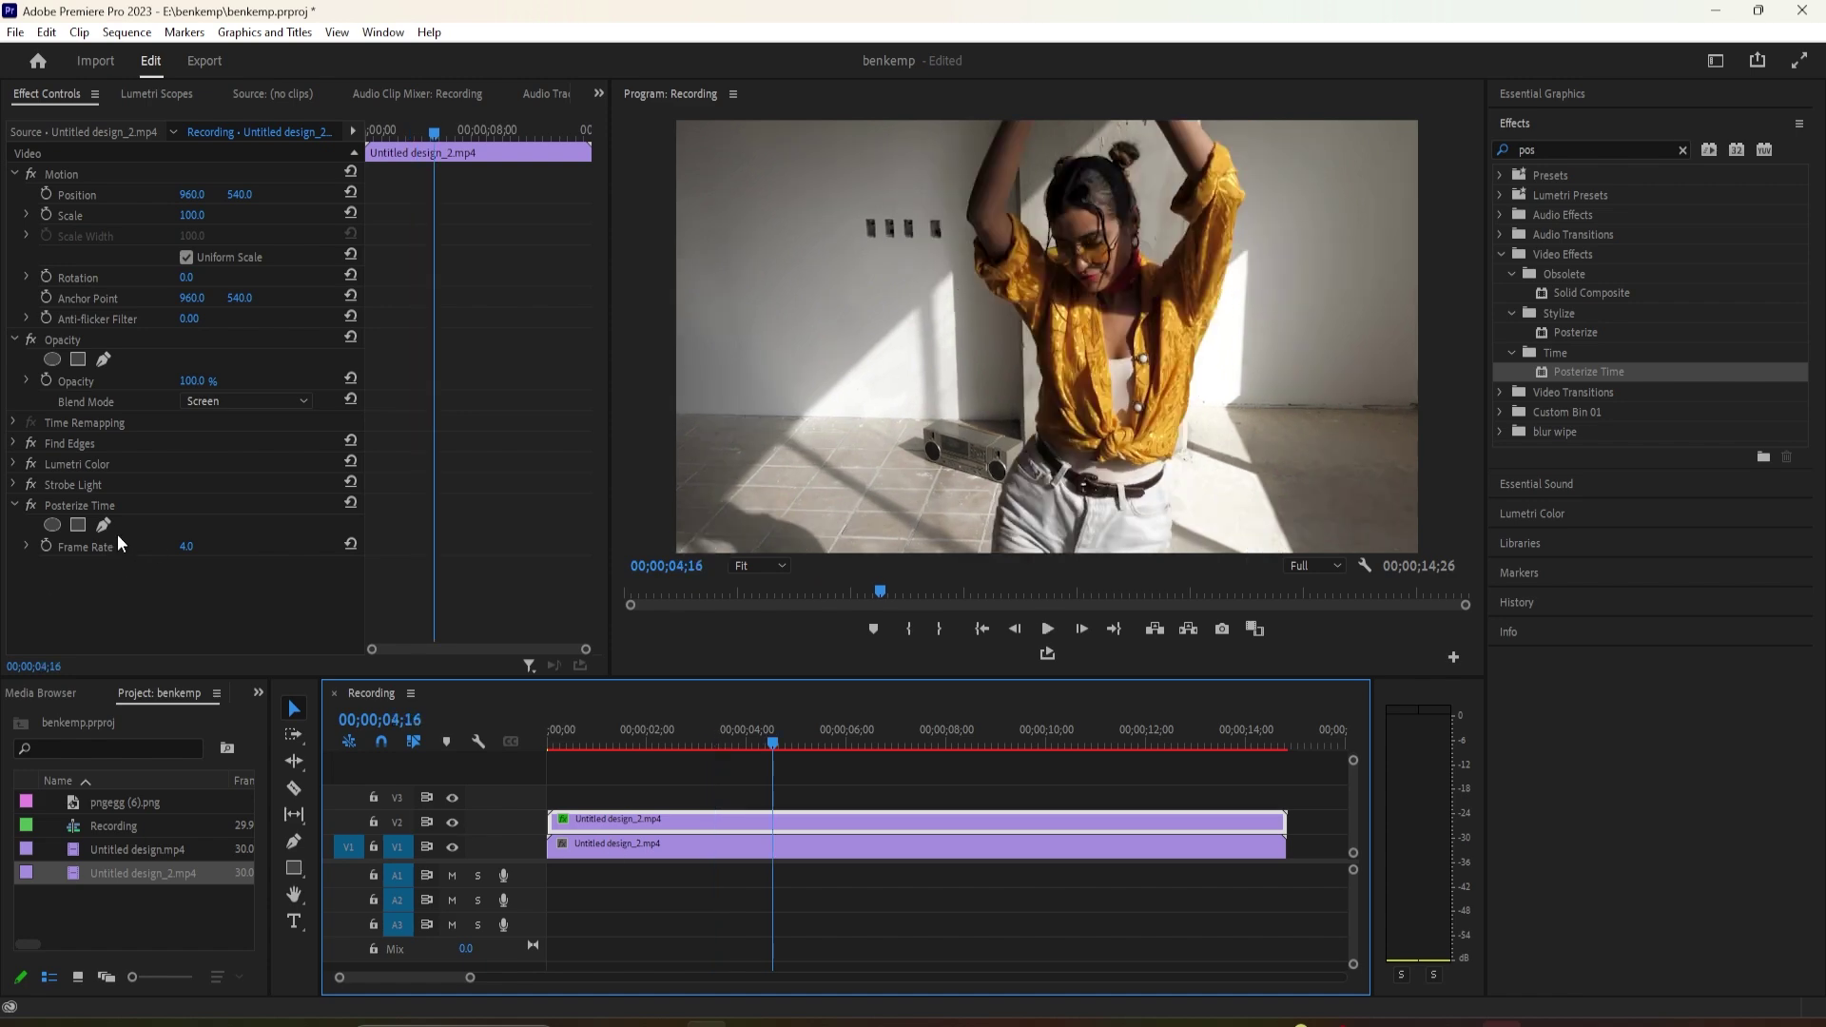
click(88, 515)
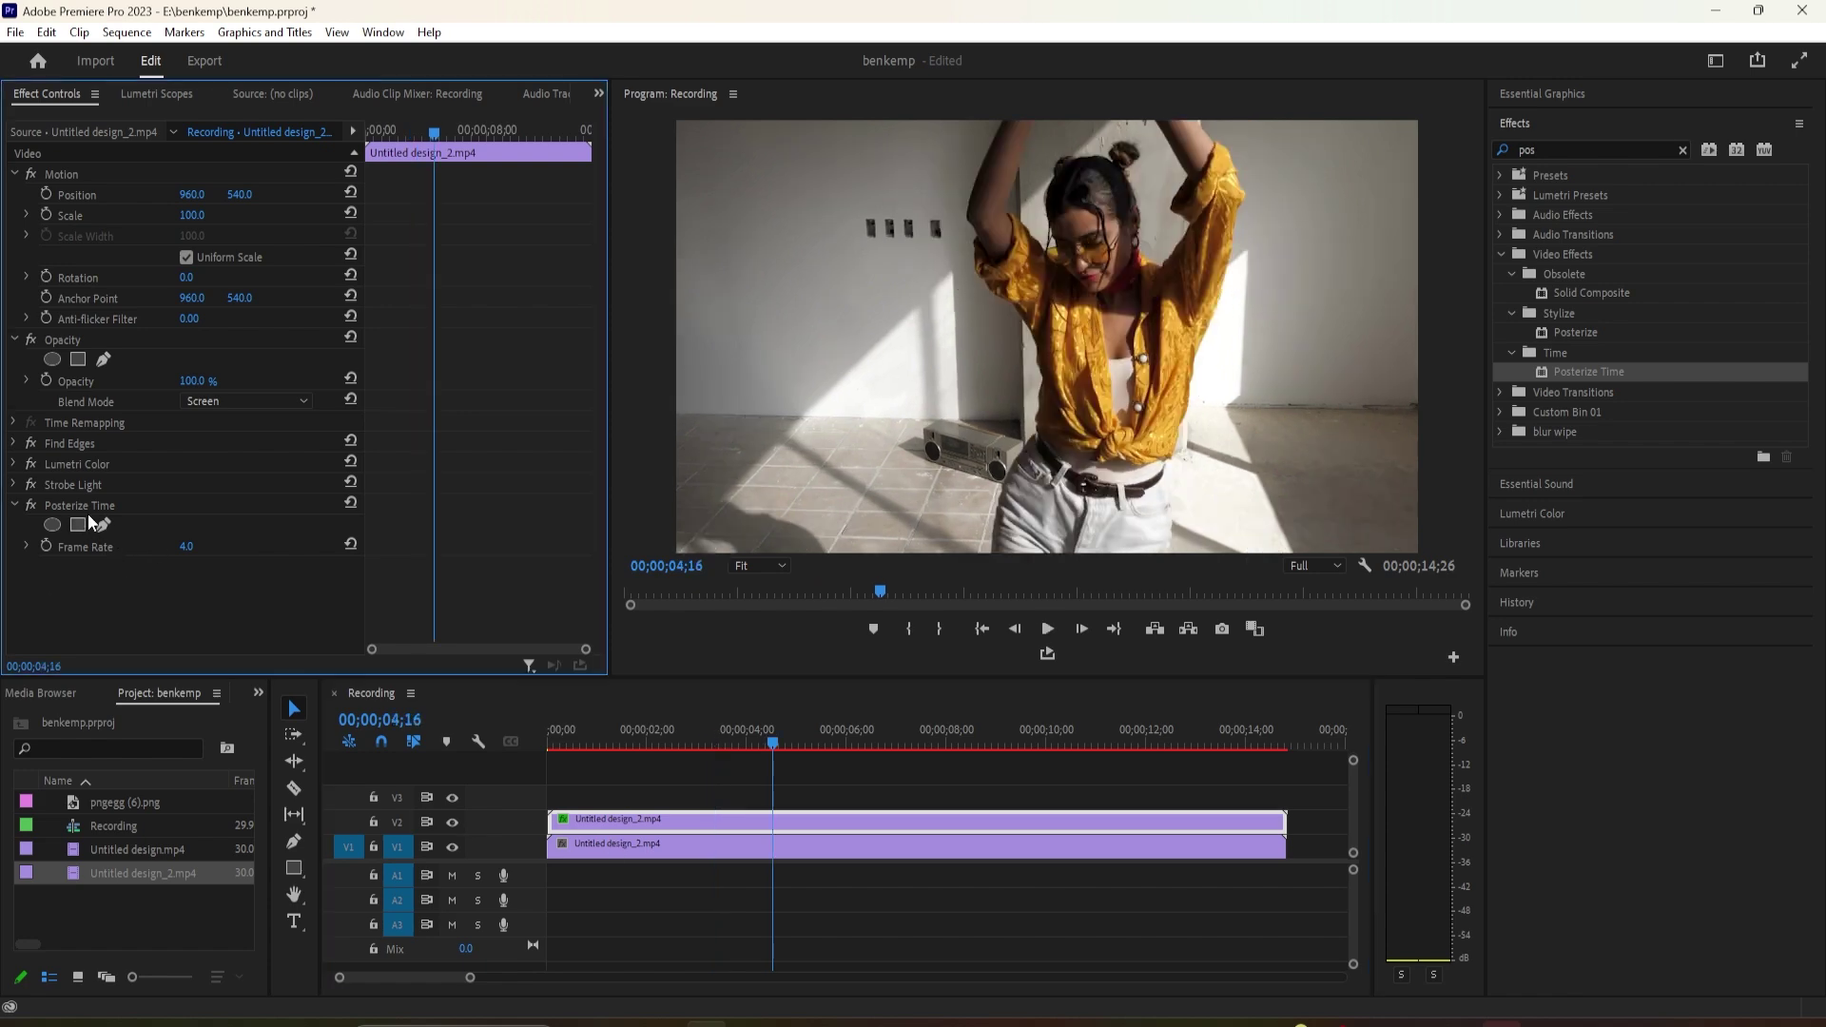
click(39, 507)
click(576, 729)
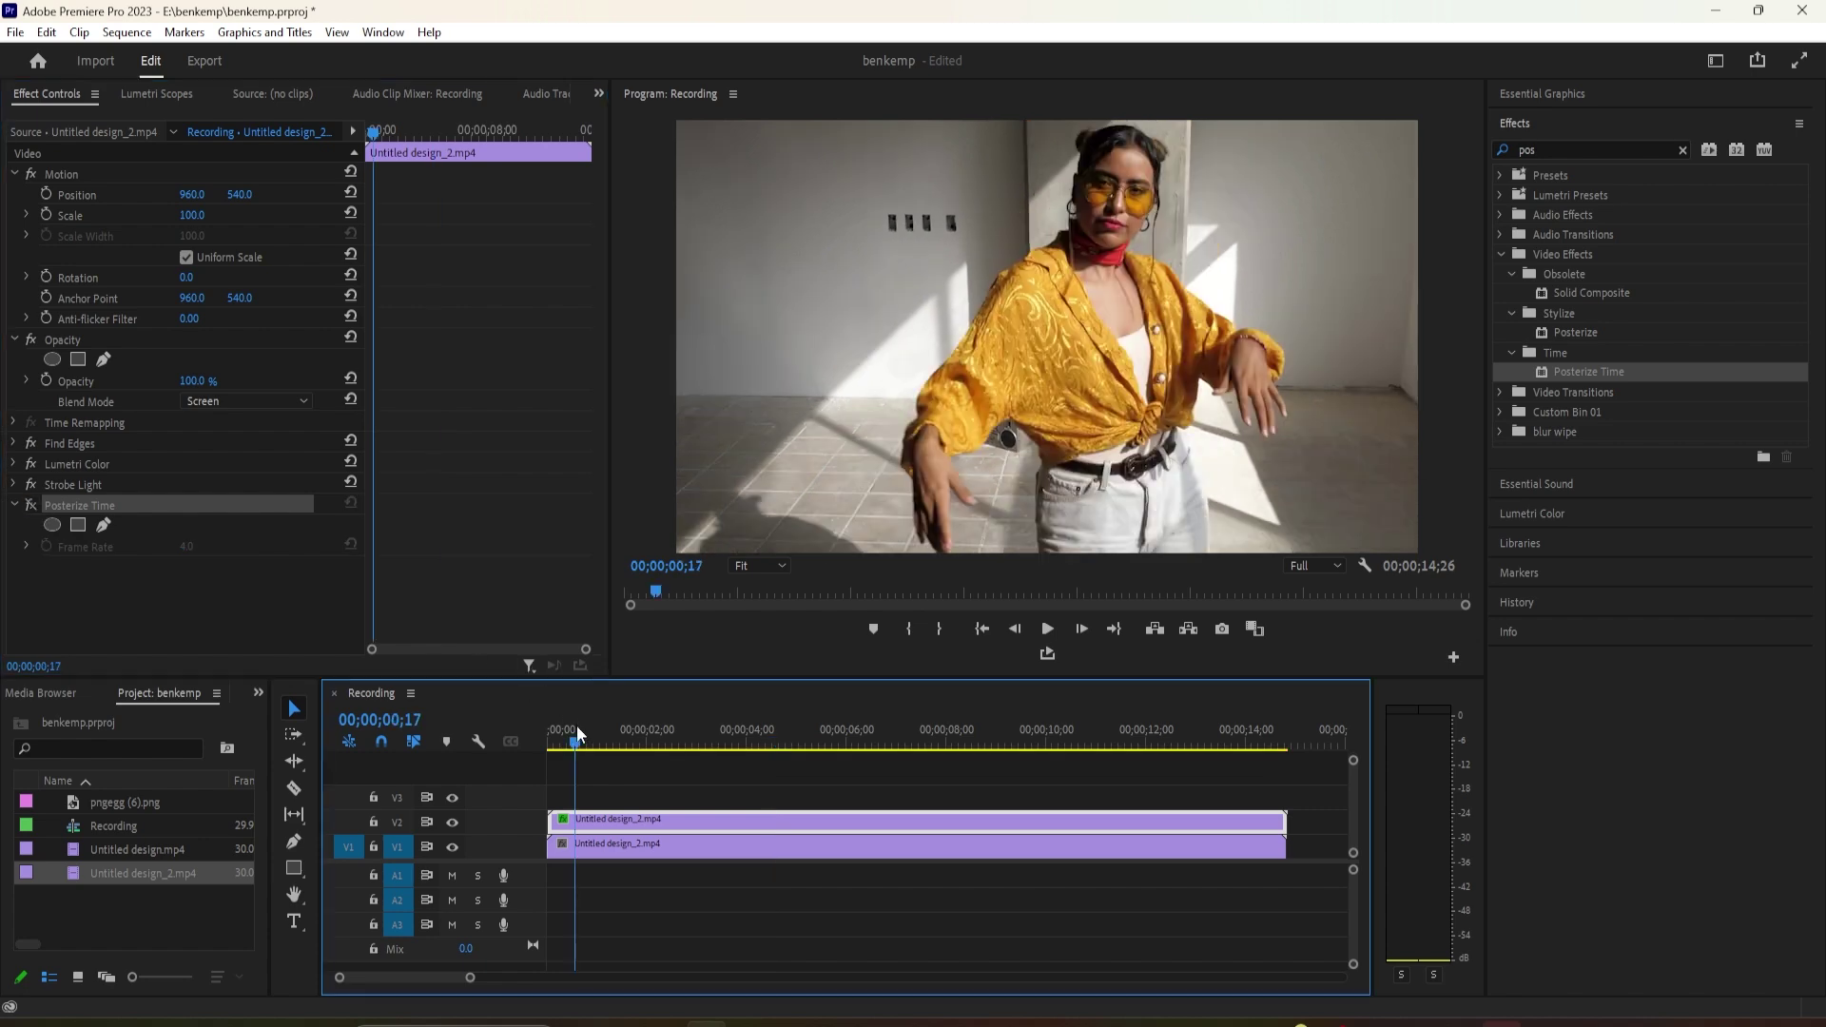
key(space)
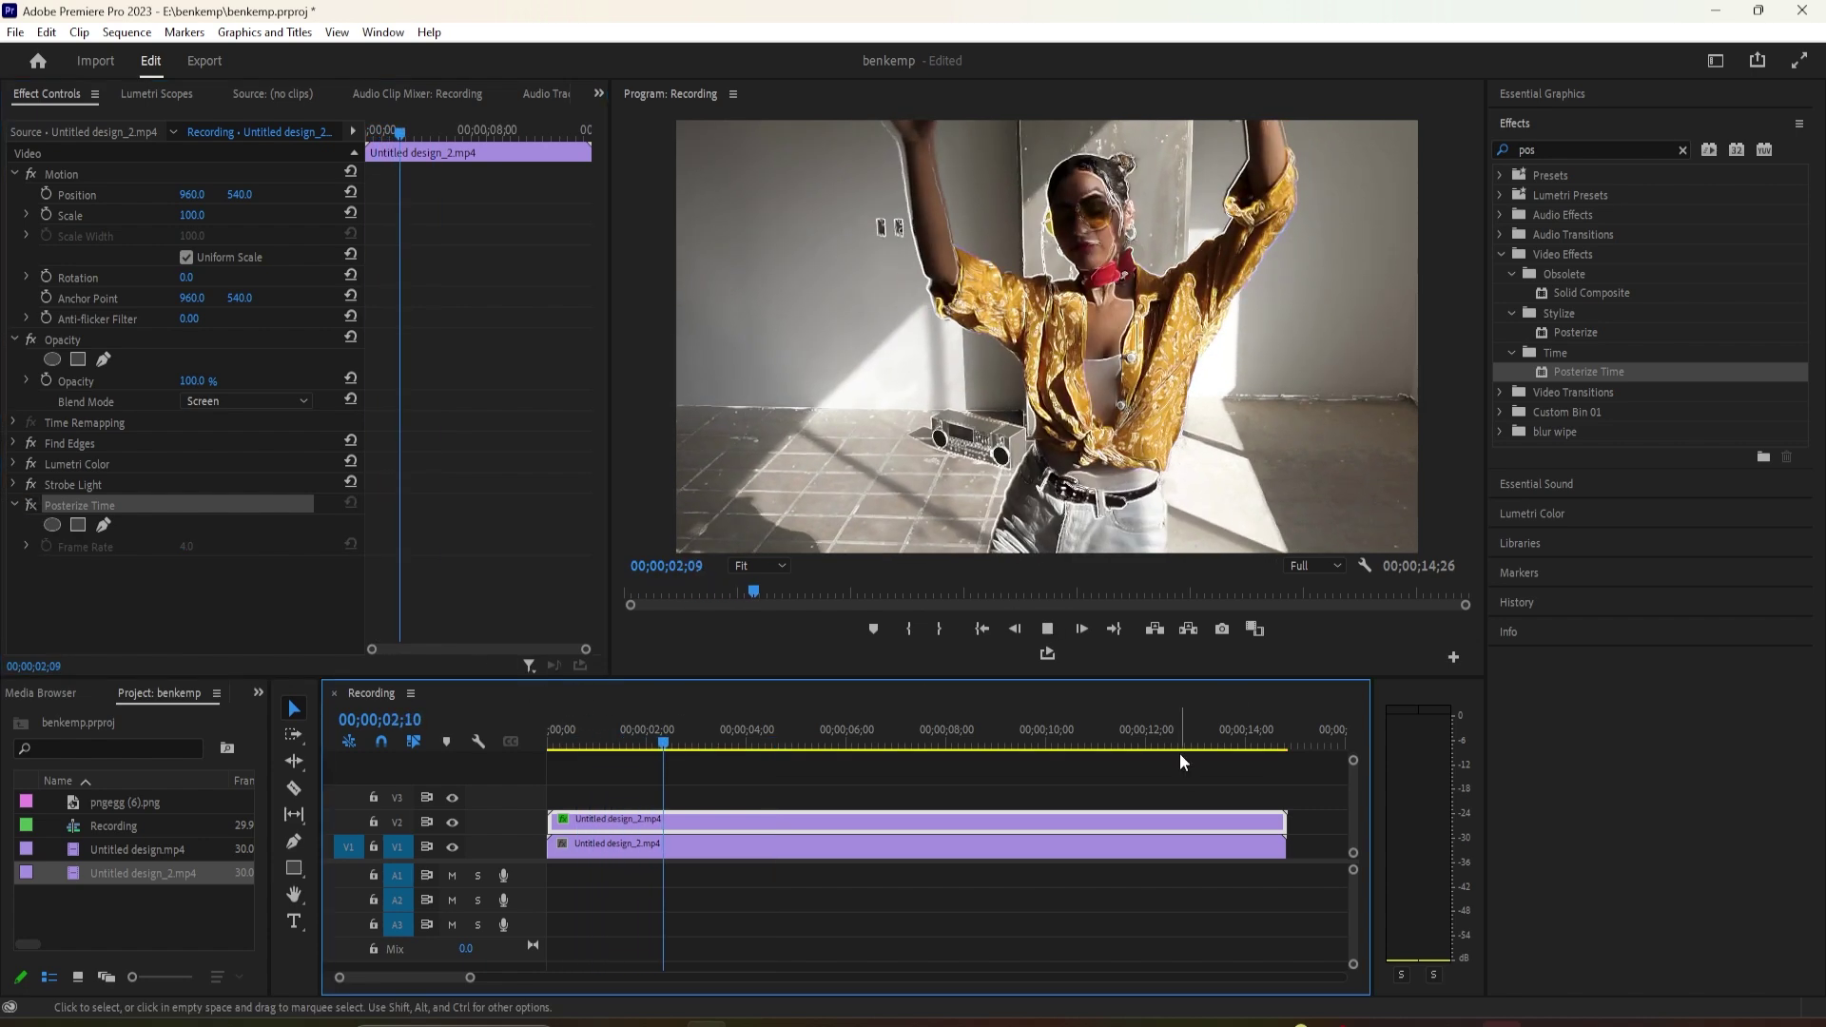
click(1158, 841)
- Apply Gaussian Blur with Blurriness 25 to the V1 dance clip and preview the result
double_click(1567, 147)
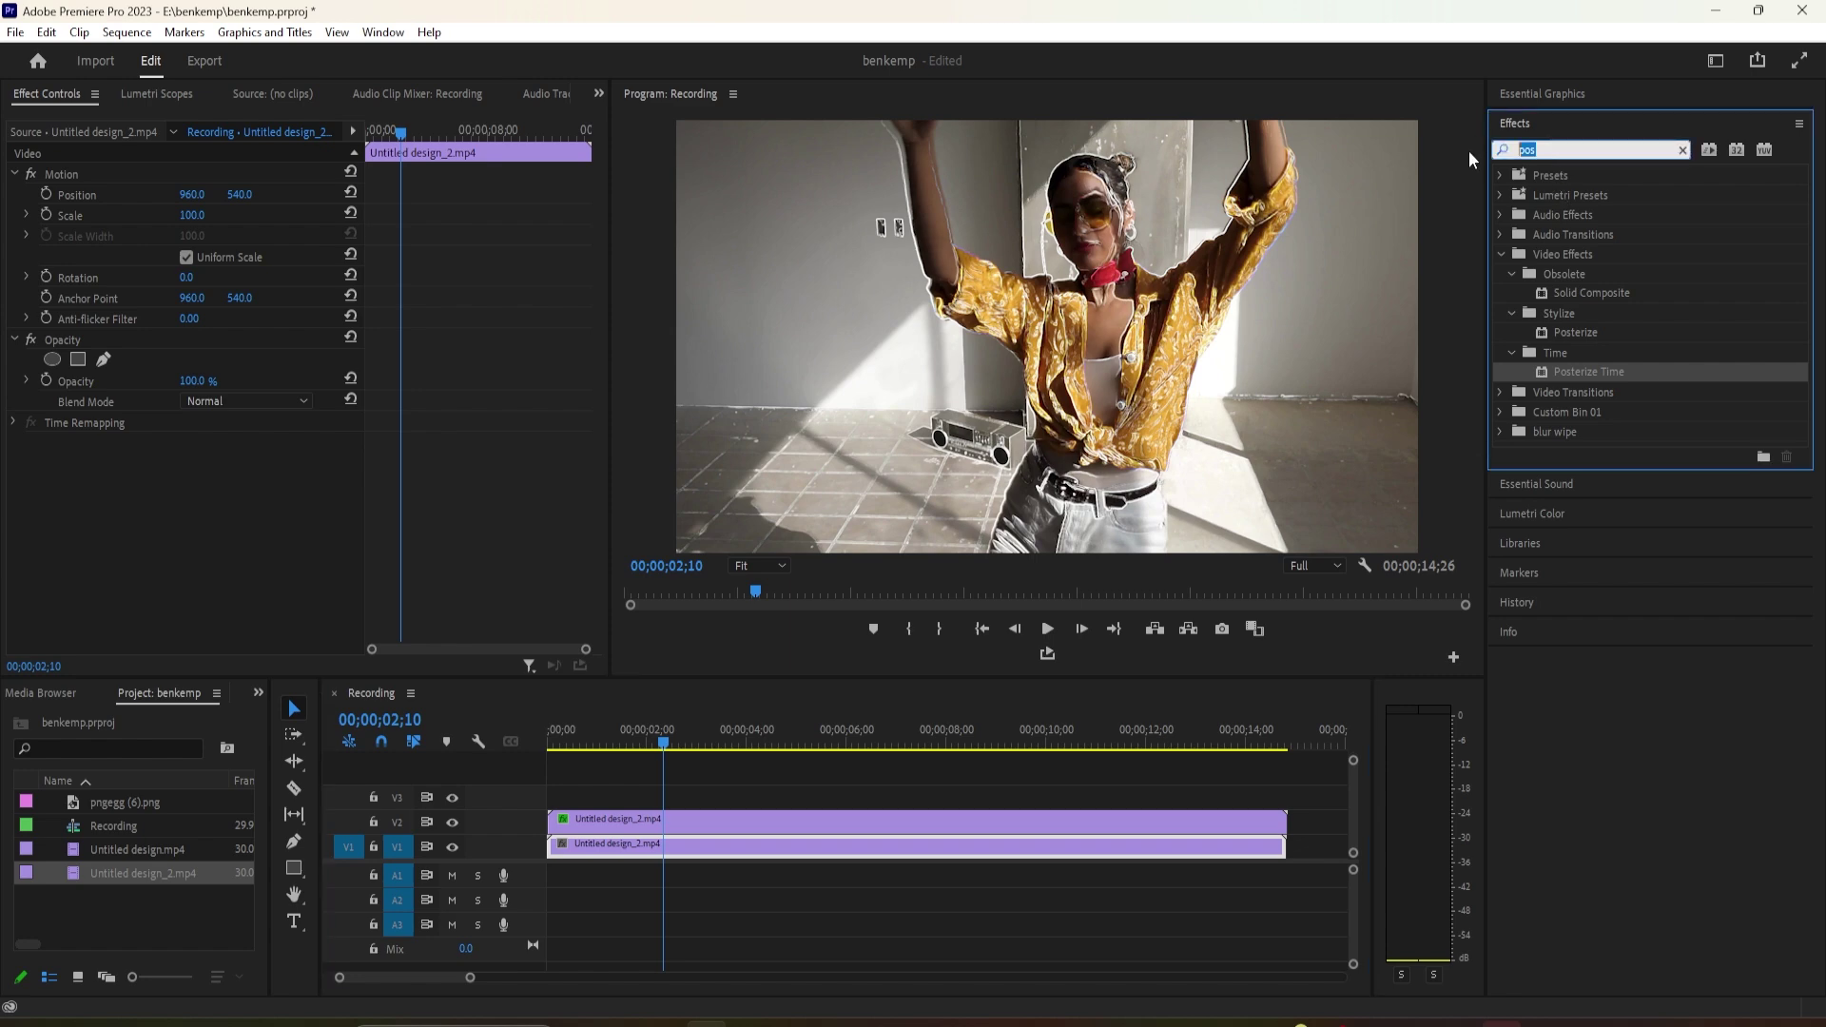
text(gauss)
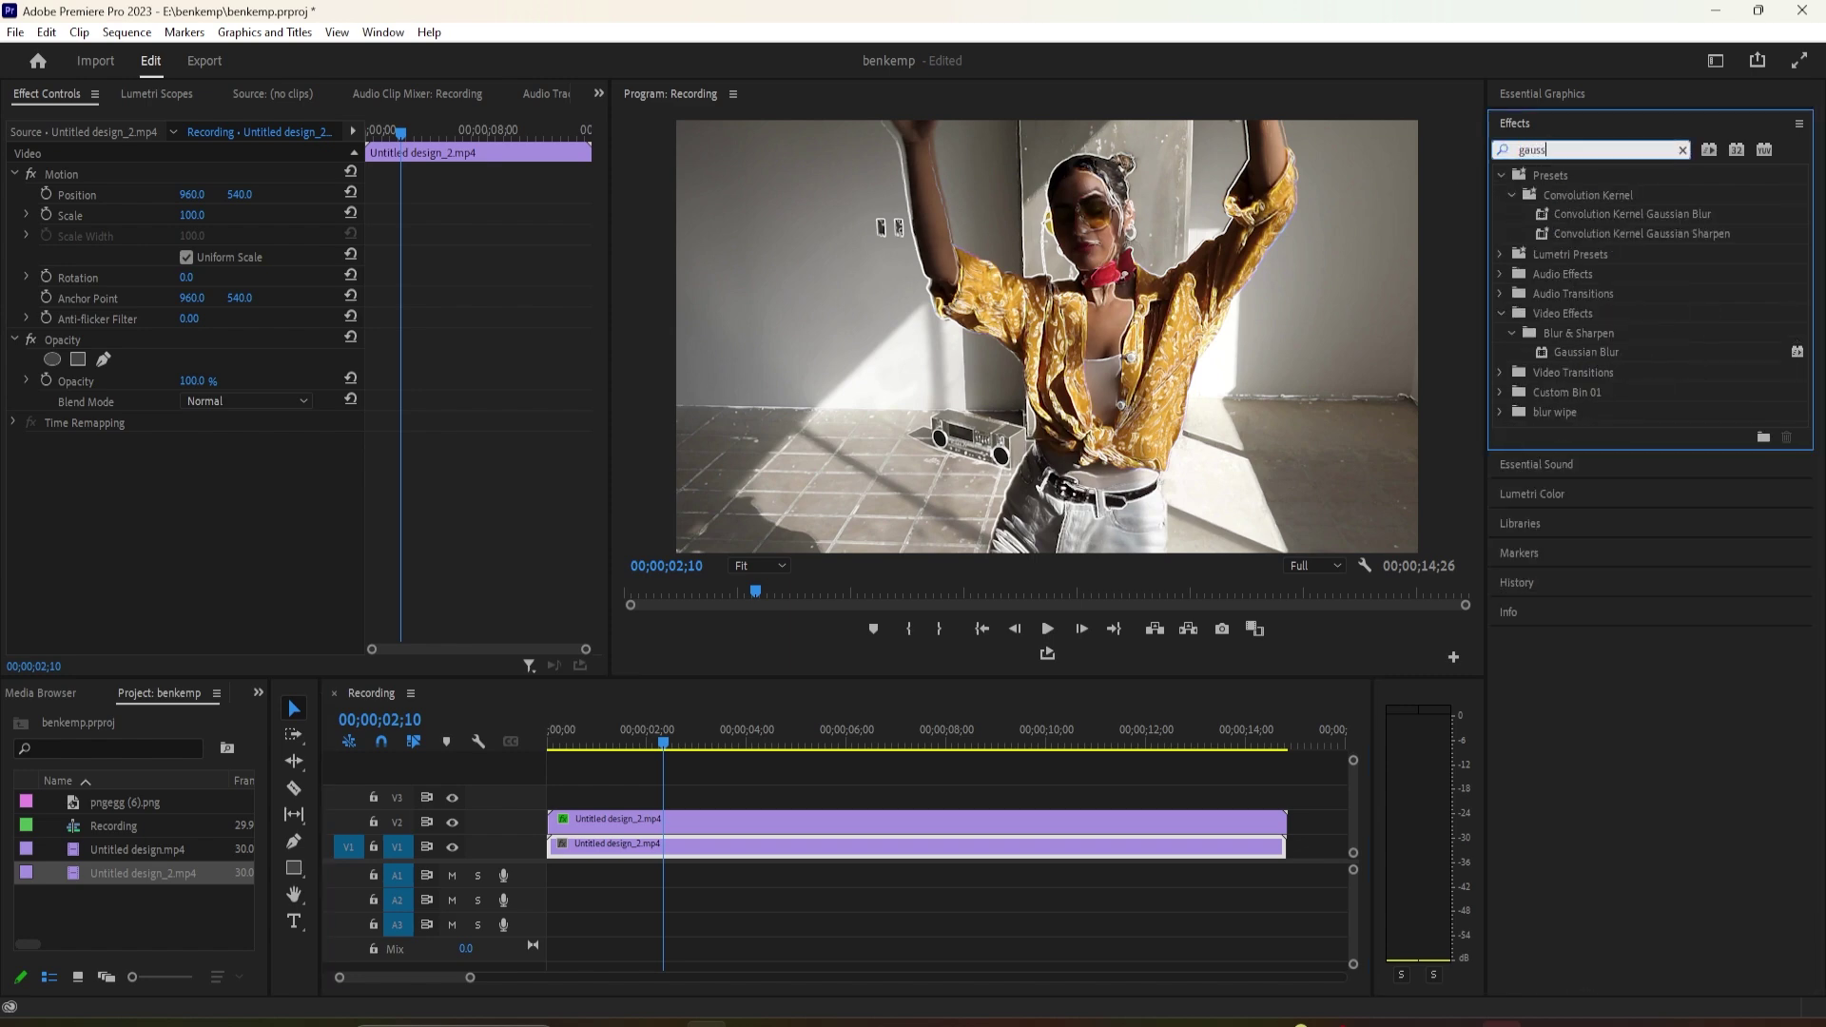
click(1605, 352)
drag(947, 664, 732, 846)
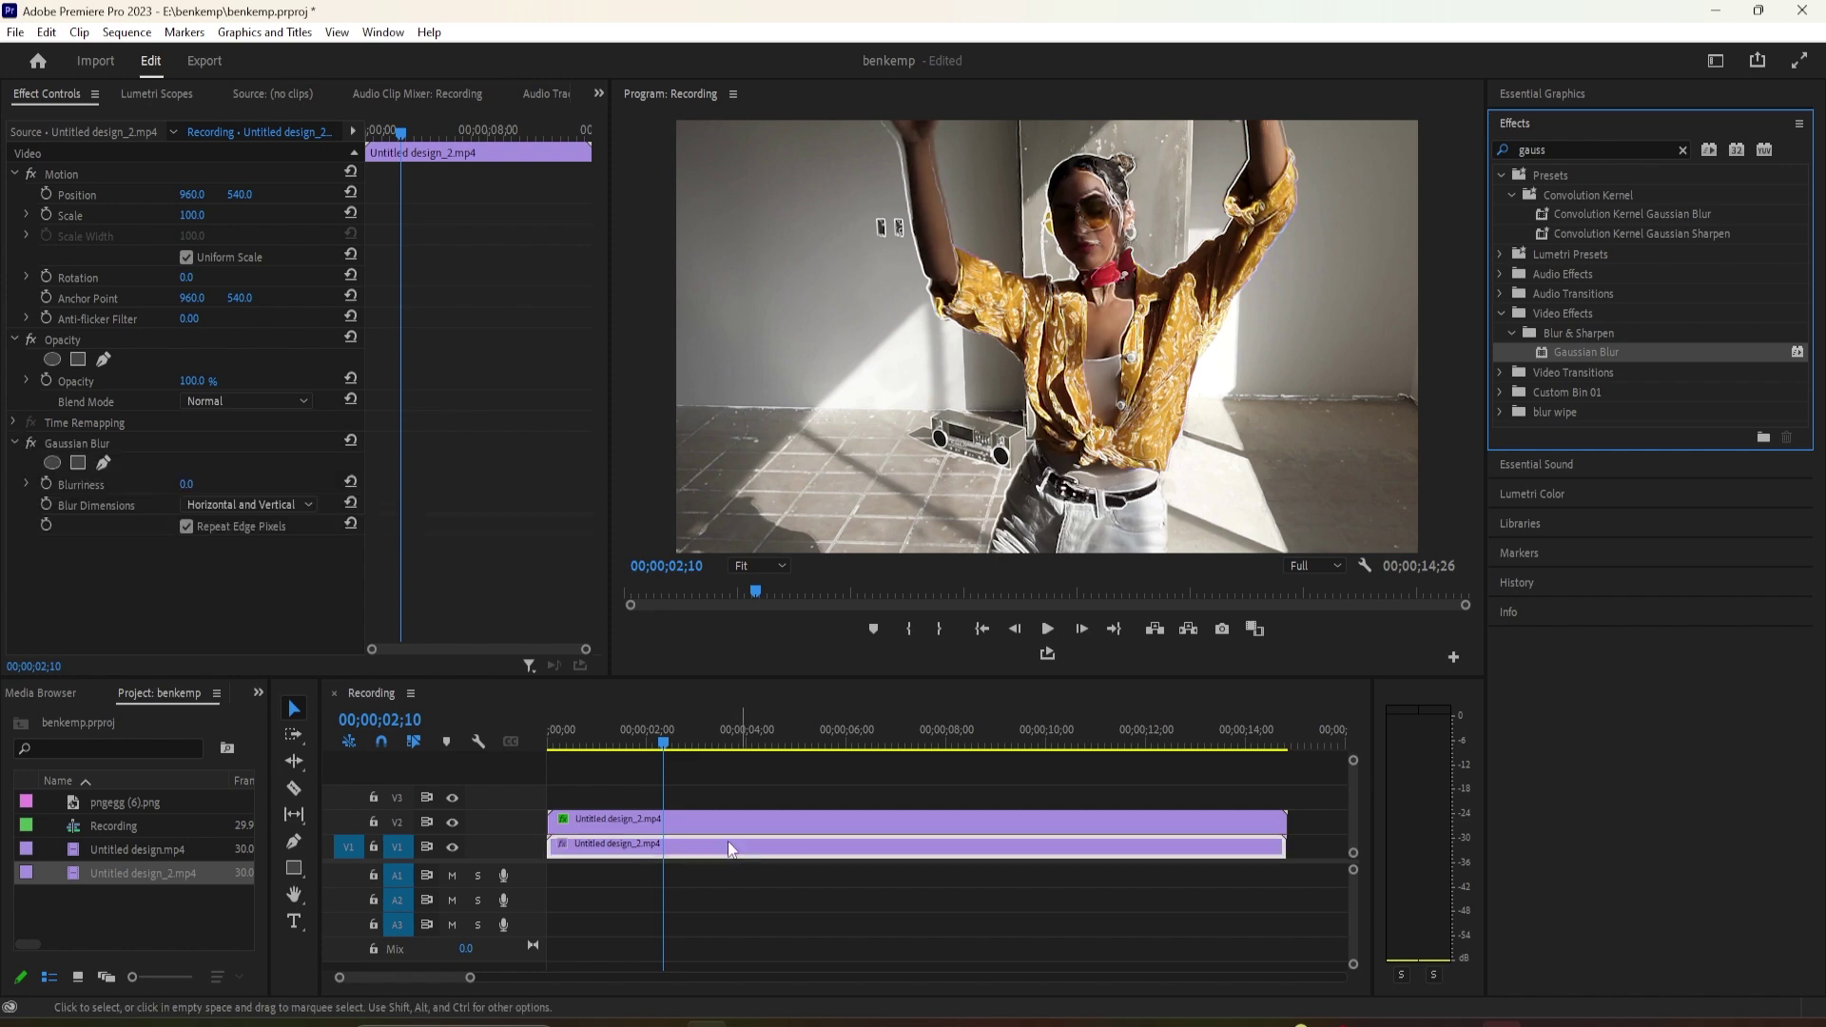
click(192, 485)
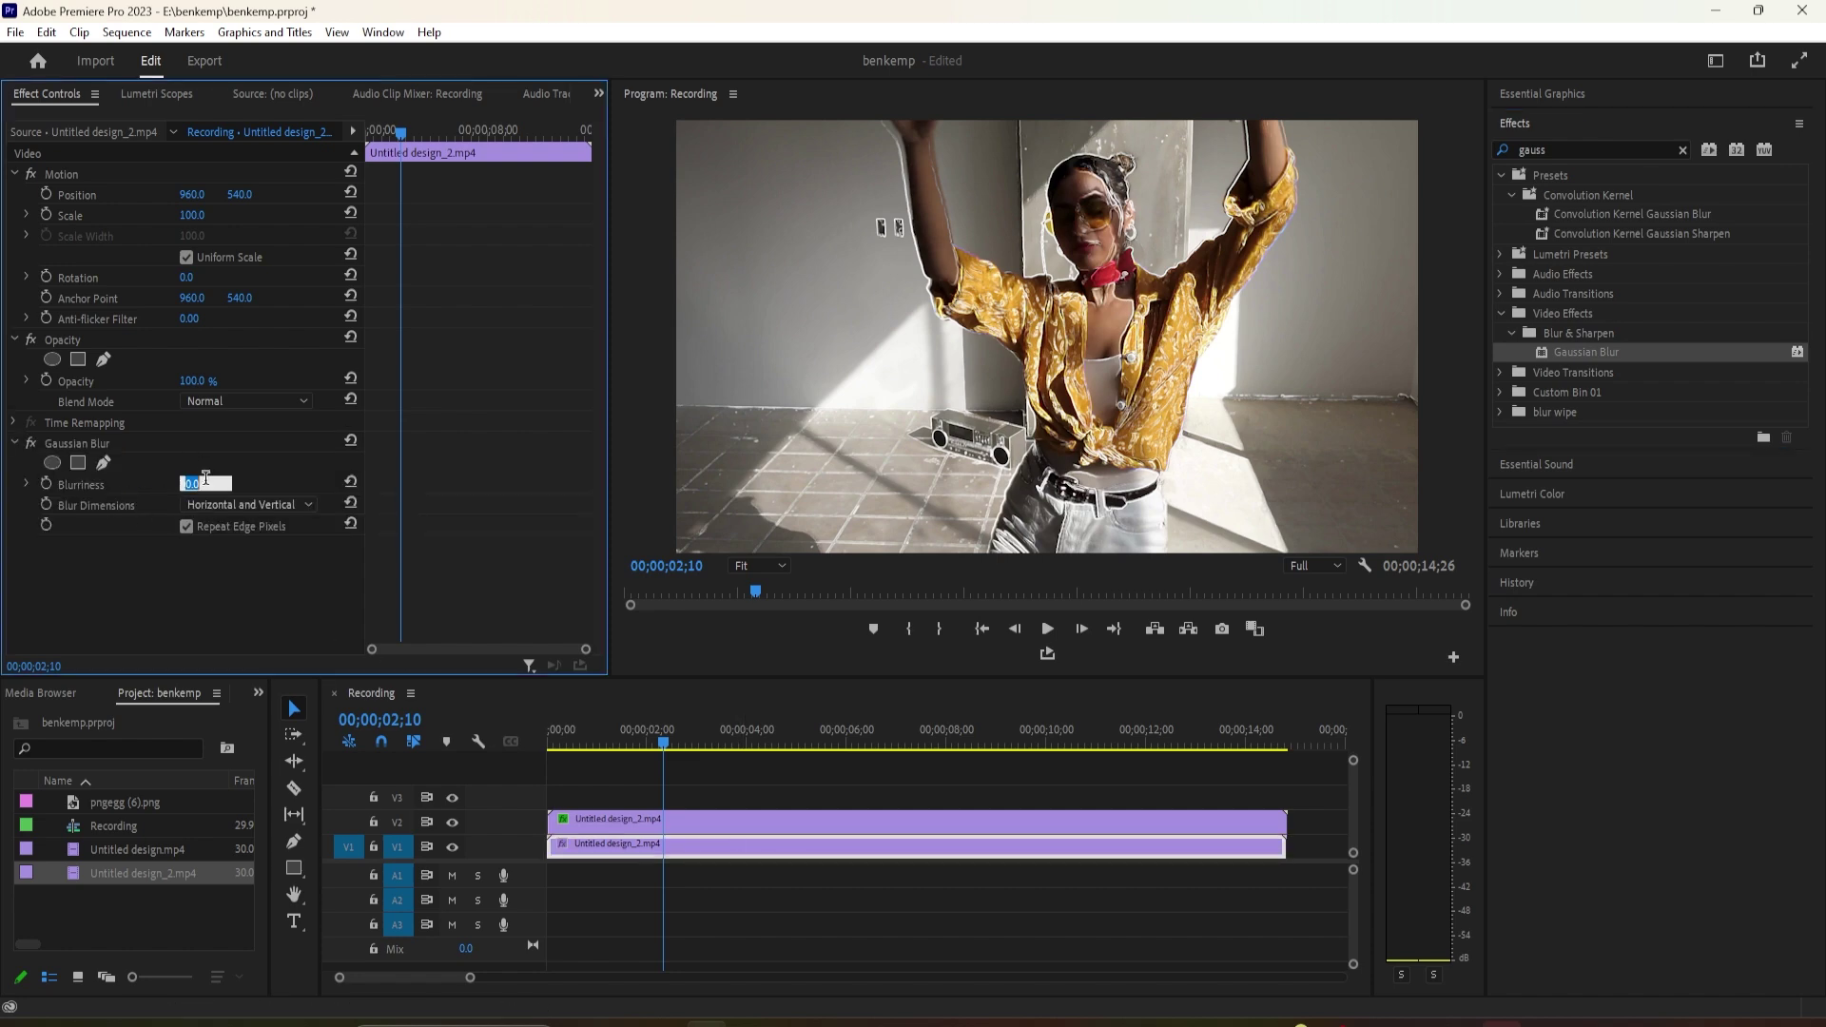
text(25)
key(Return)
key(space)
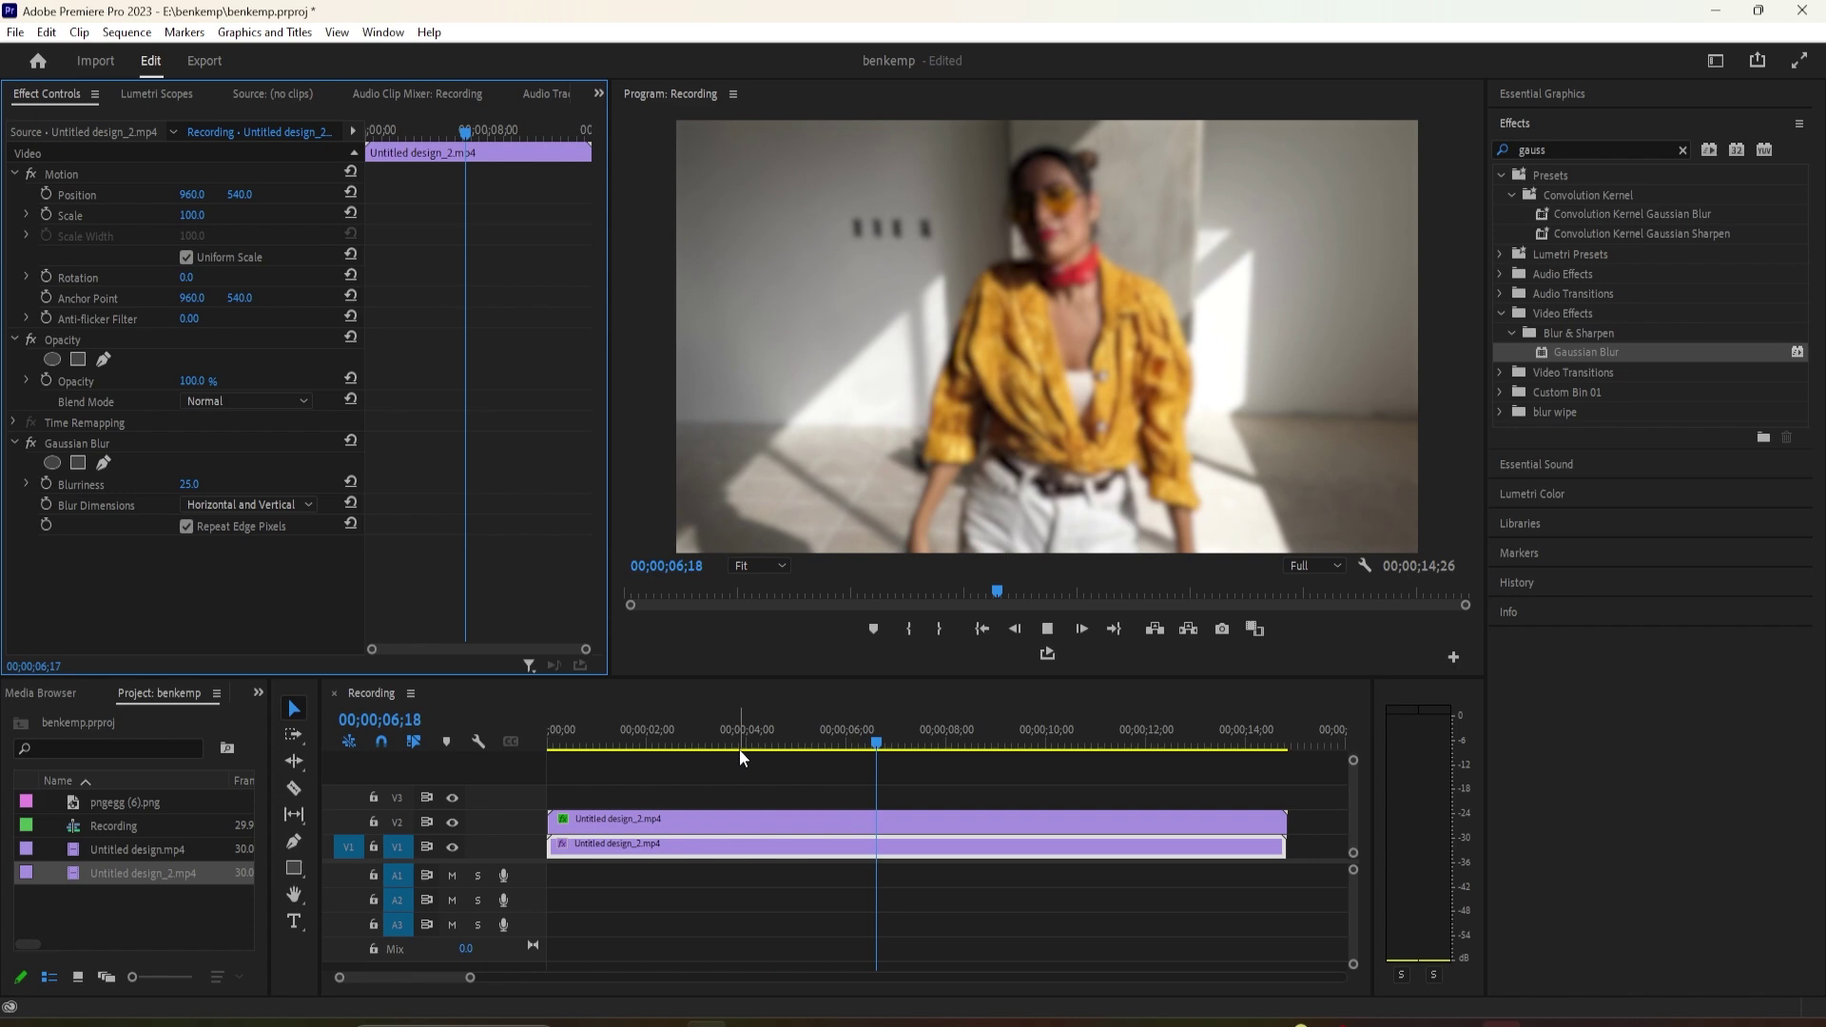
key(space)
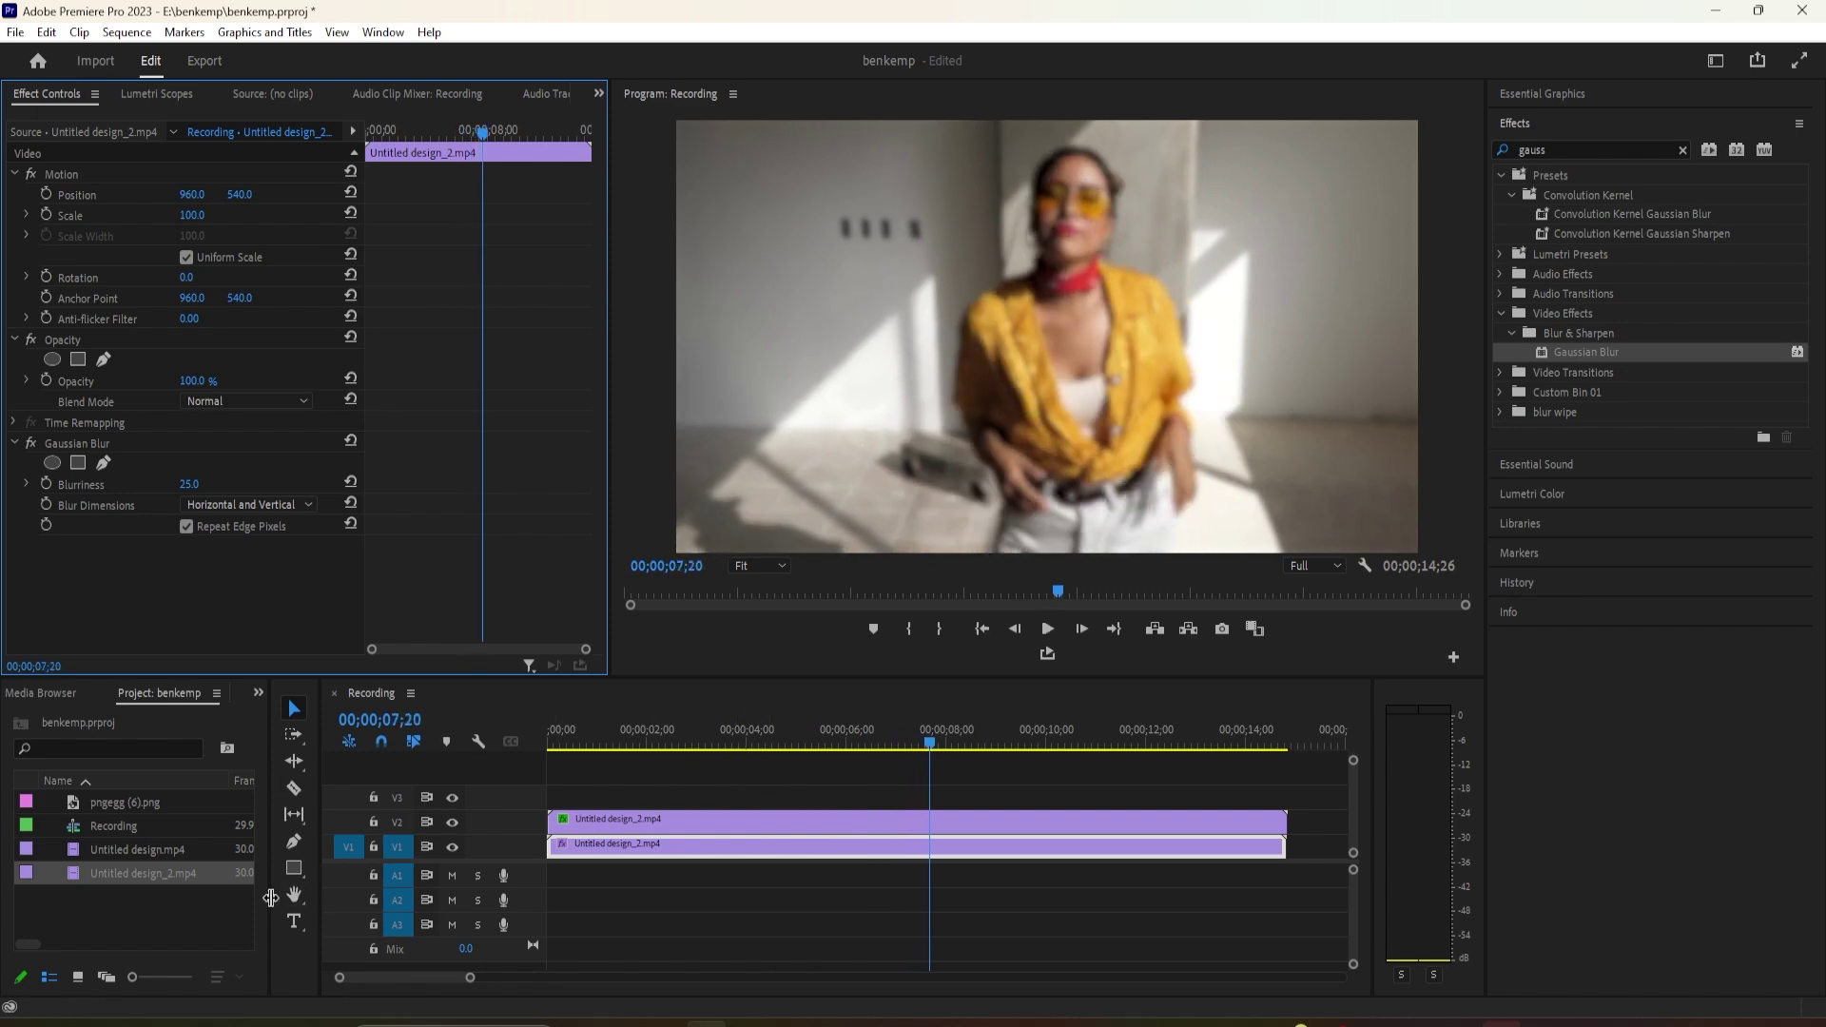
right_click(182, 927)
mouse_move(237, 619)
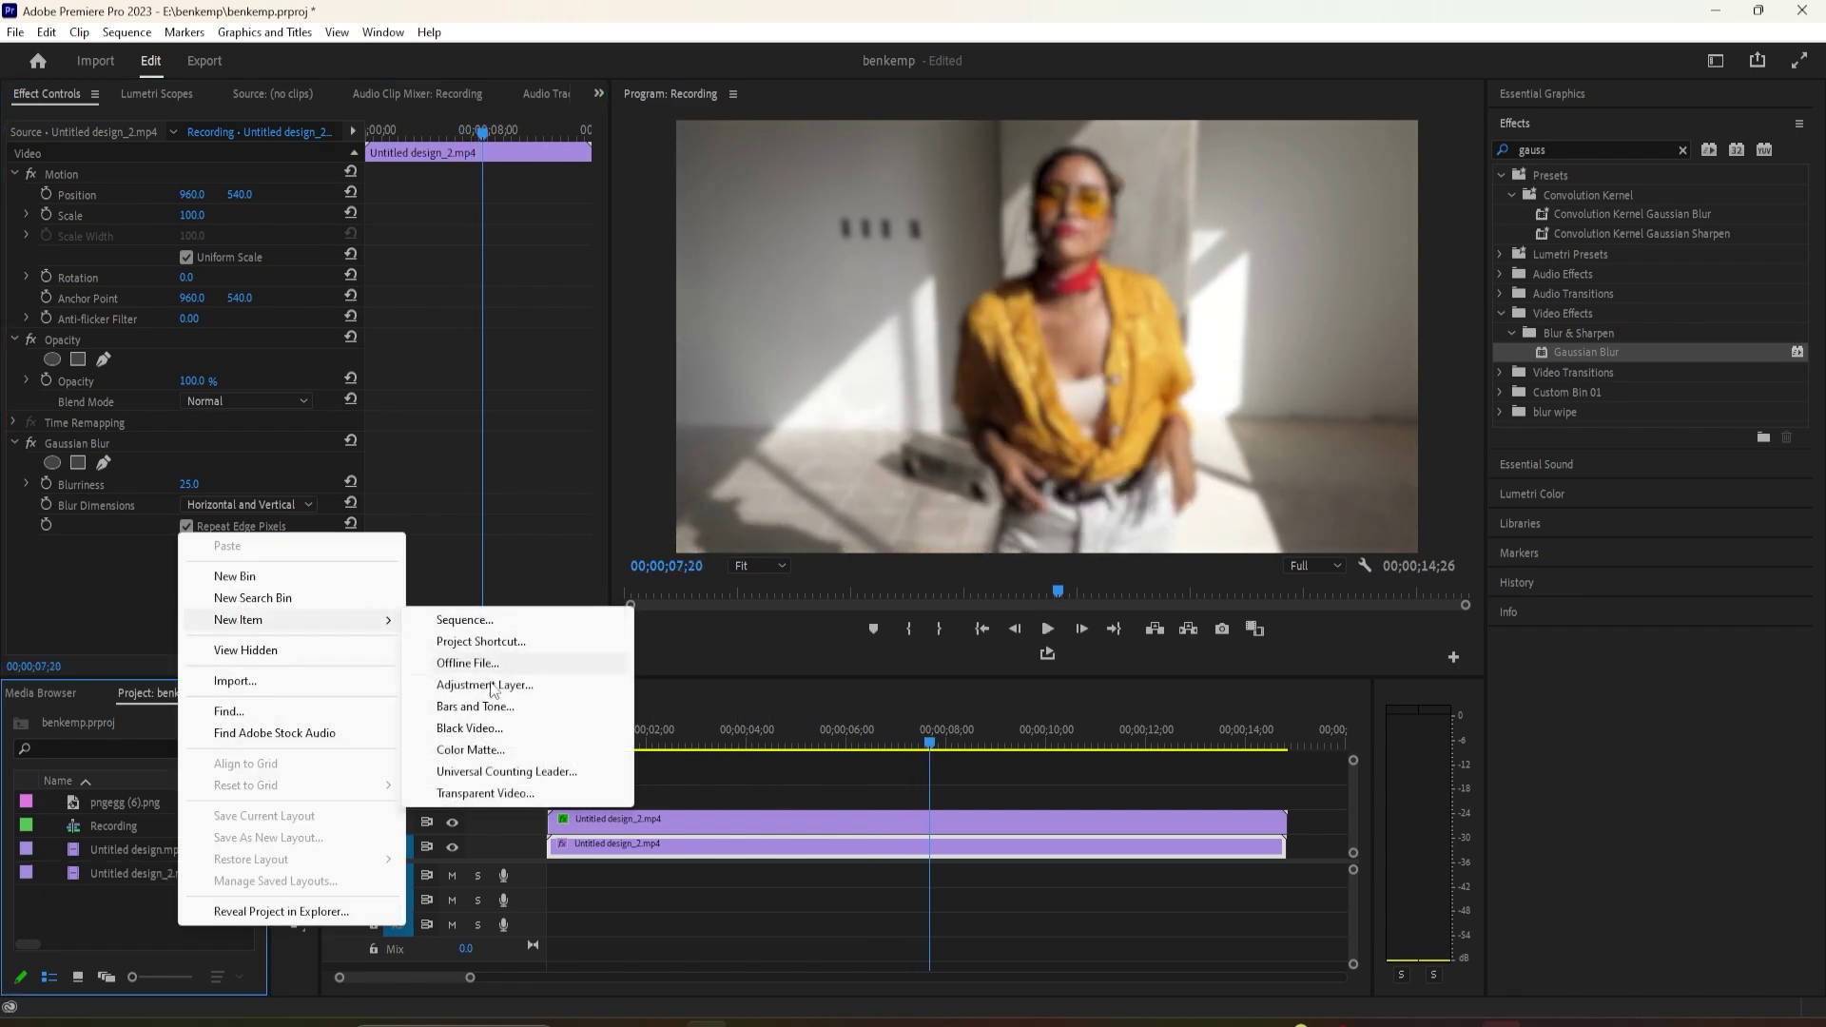
- Create an adjustment layer, place it at the start of V3, and extend it to the clips' end
click(471, 686)
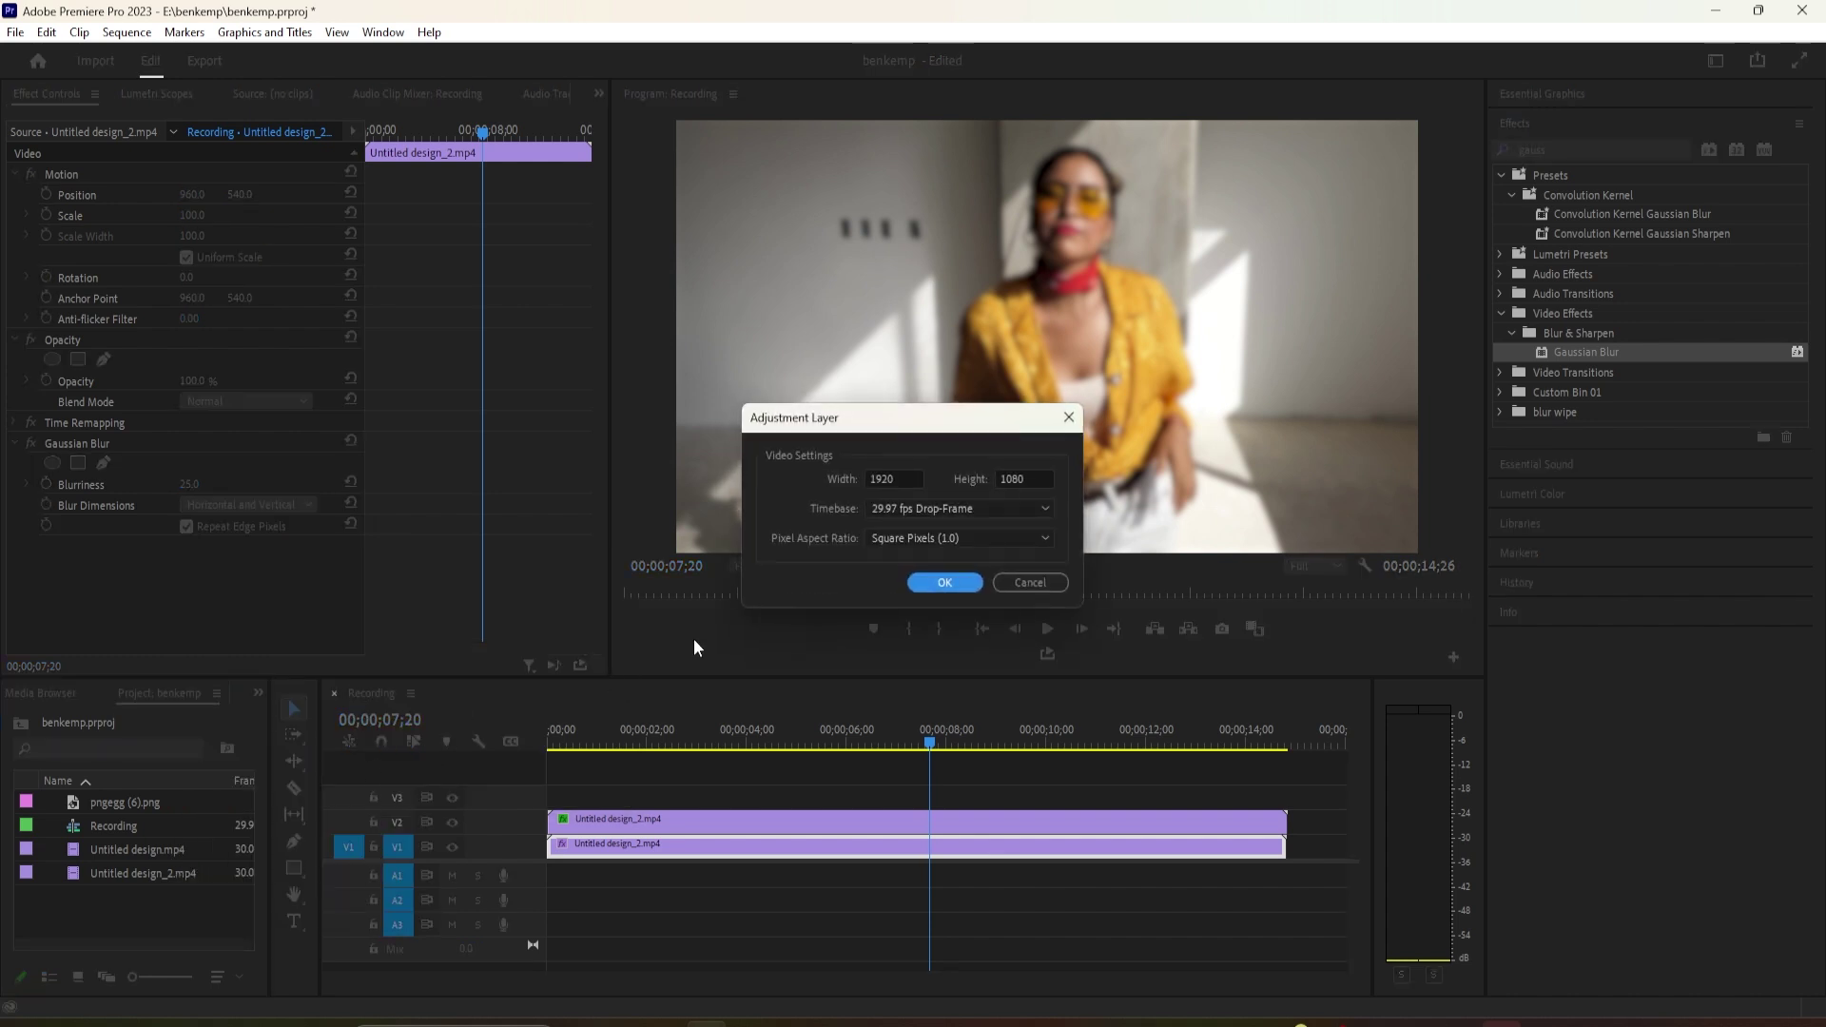
click(946, 584)
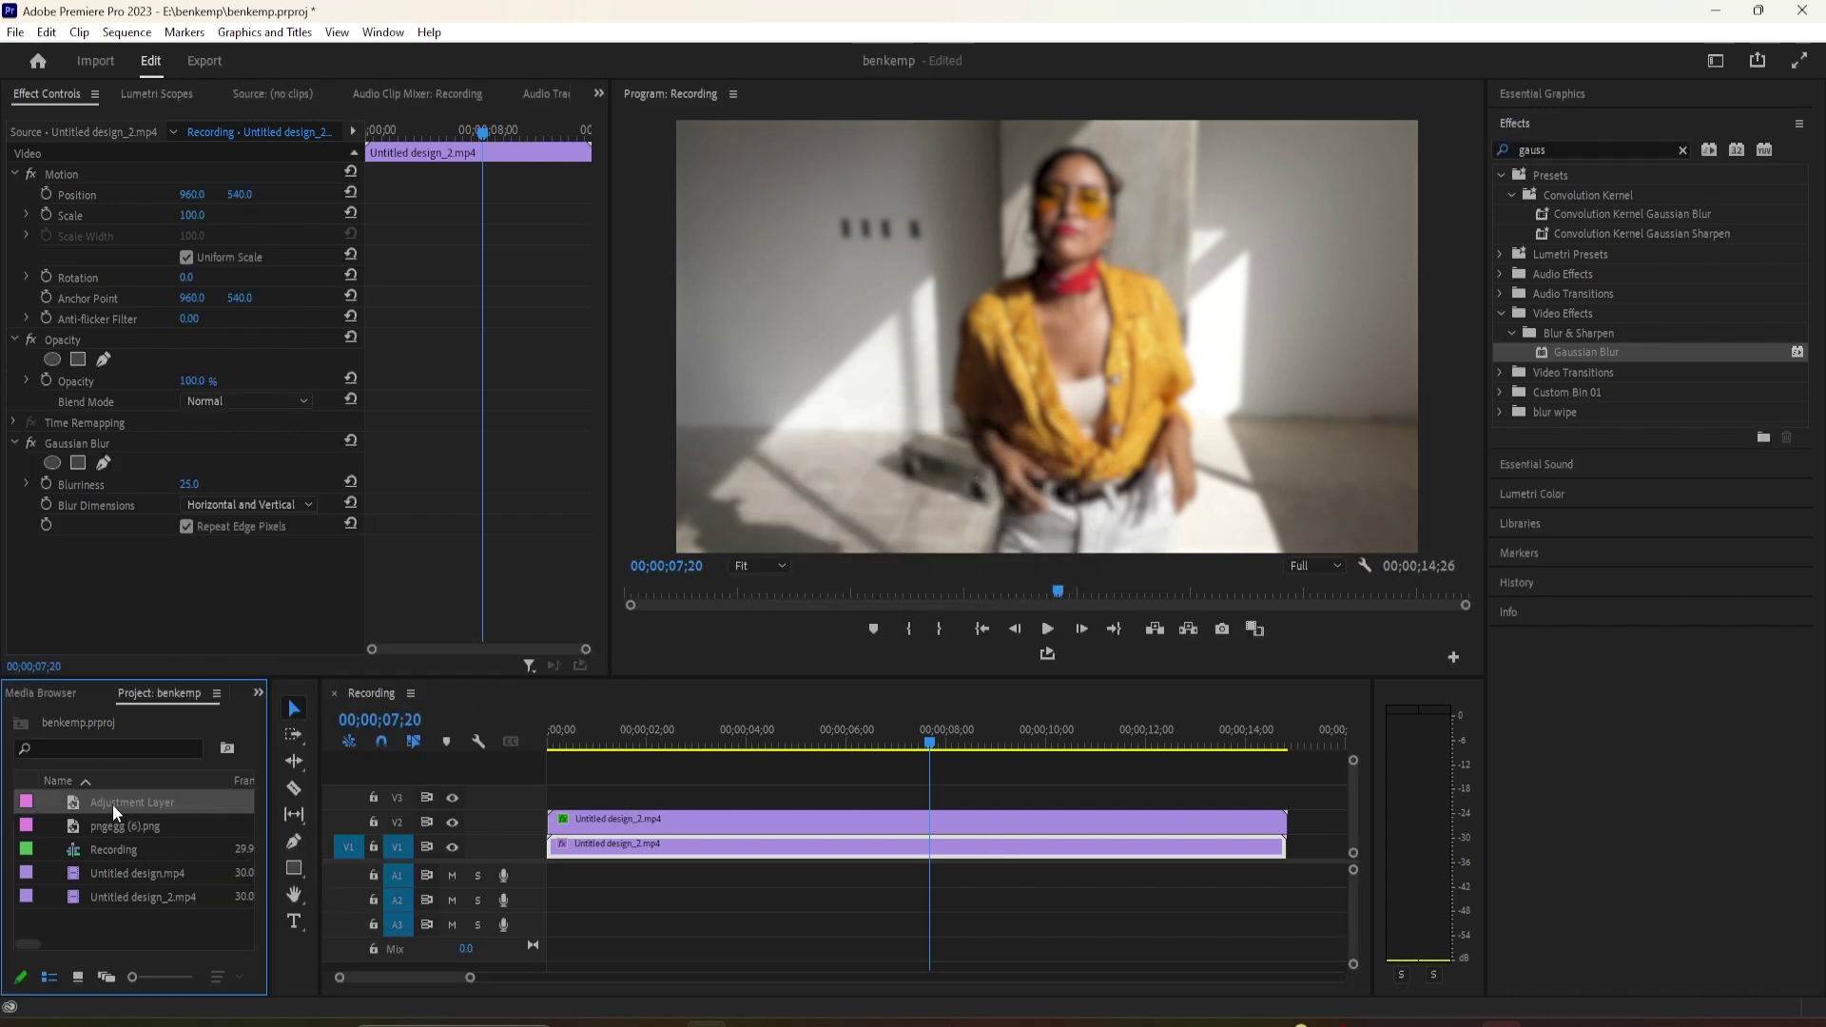
drag(114, 814, 473, 800)
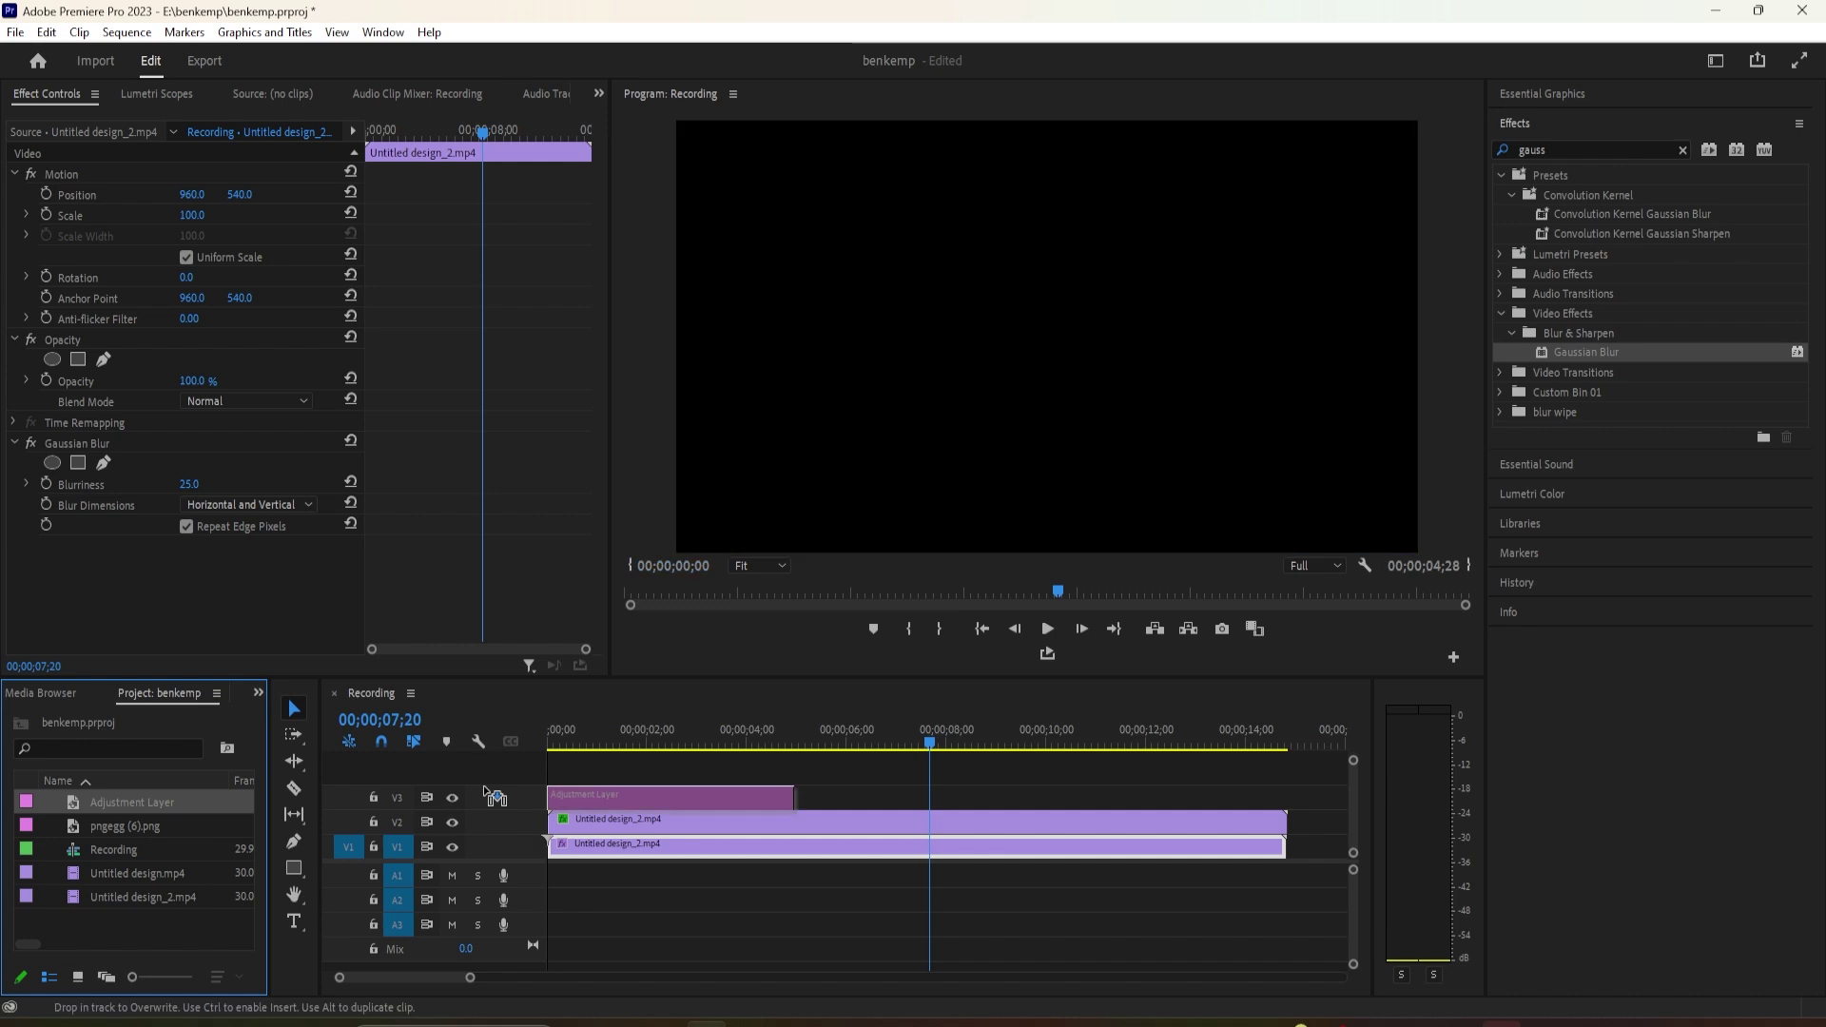
drag(221, 802, 600, 794)
mouse_move(793, 794)
mouse_down()
mouse_move(1214, 775)
mouse_move(1277, 794)
mouse_up()
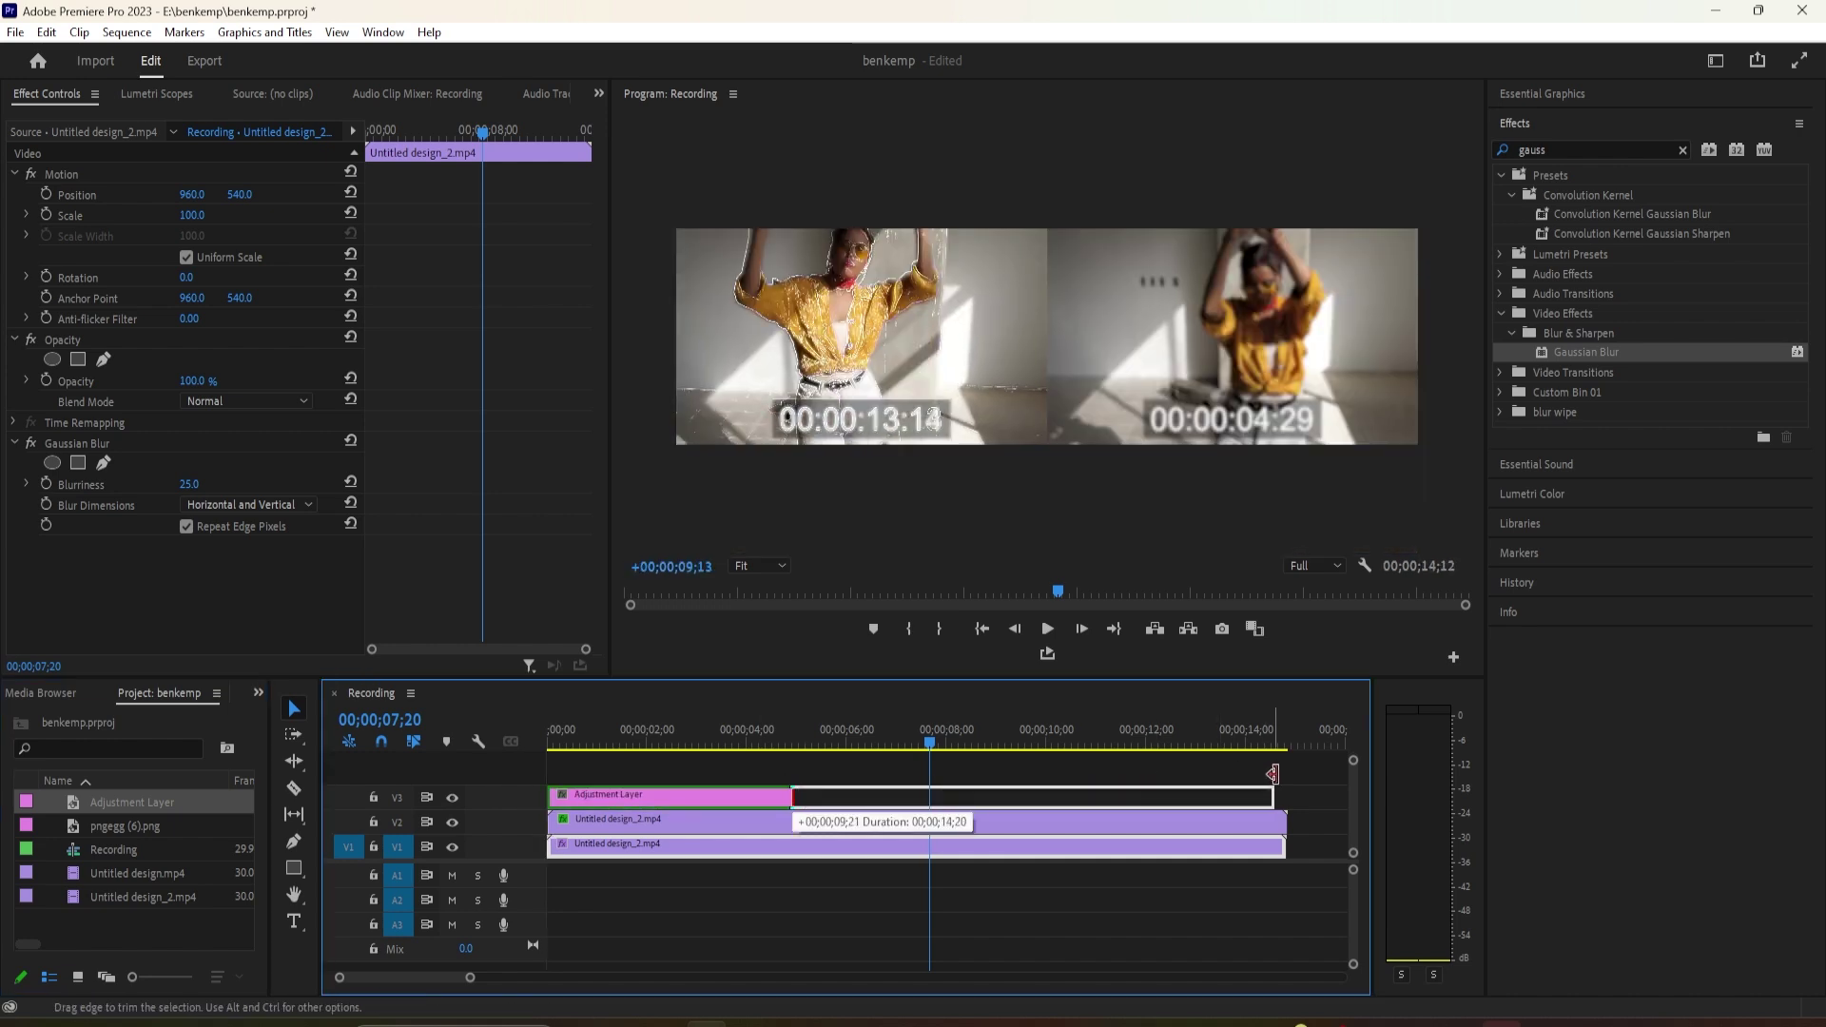
- Select the V3 adjustment layer and open Lumetri Color's Creative look list
click(1563, 492)
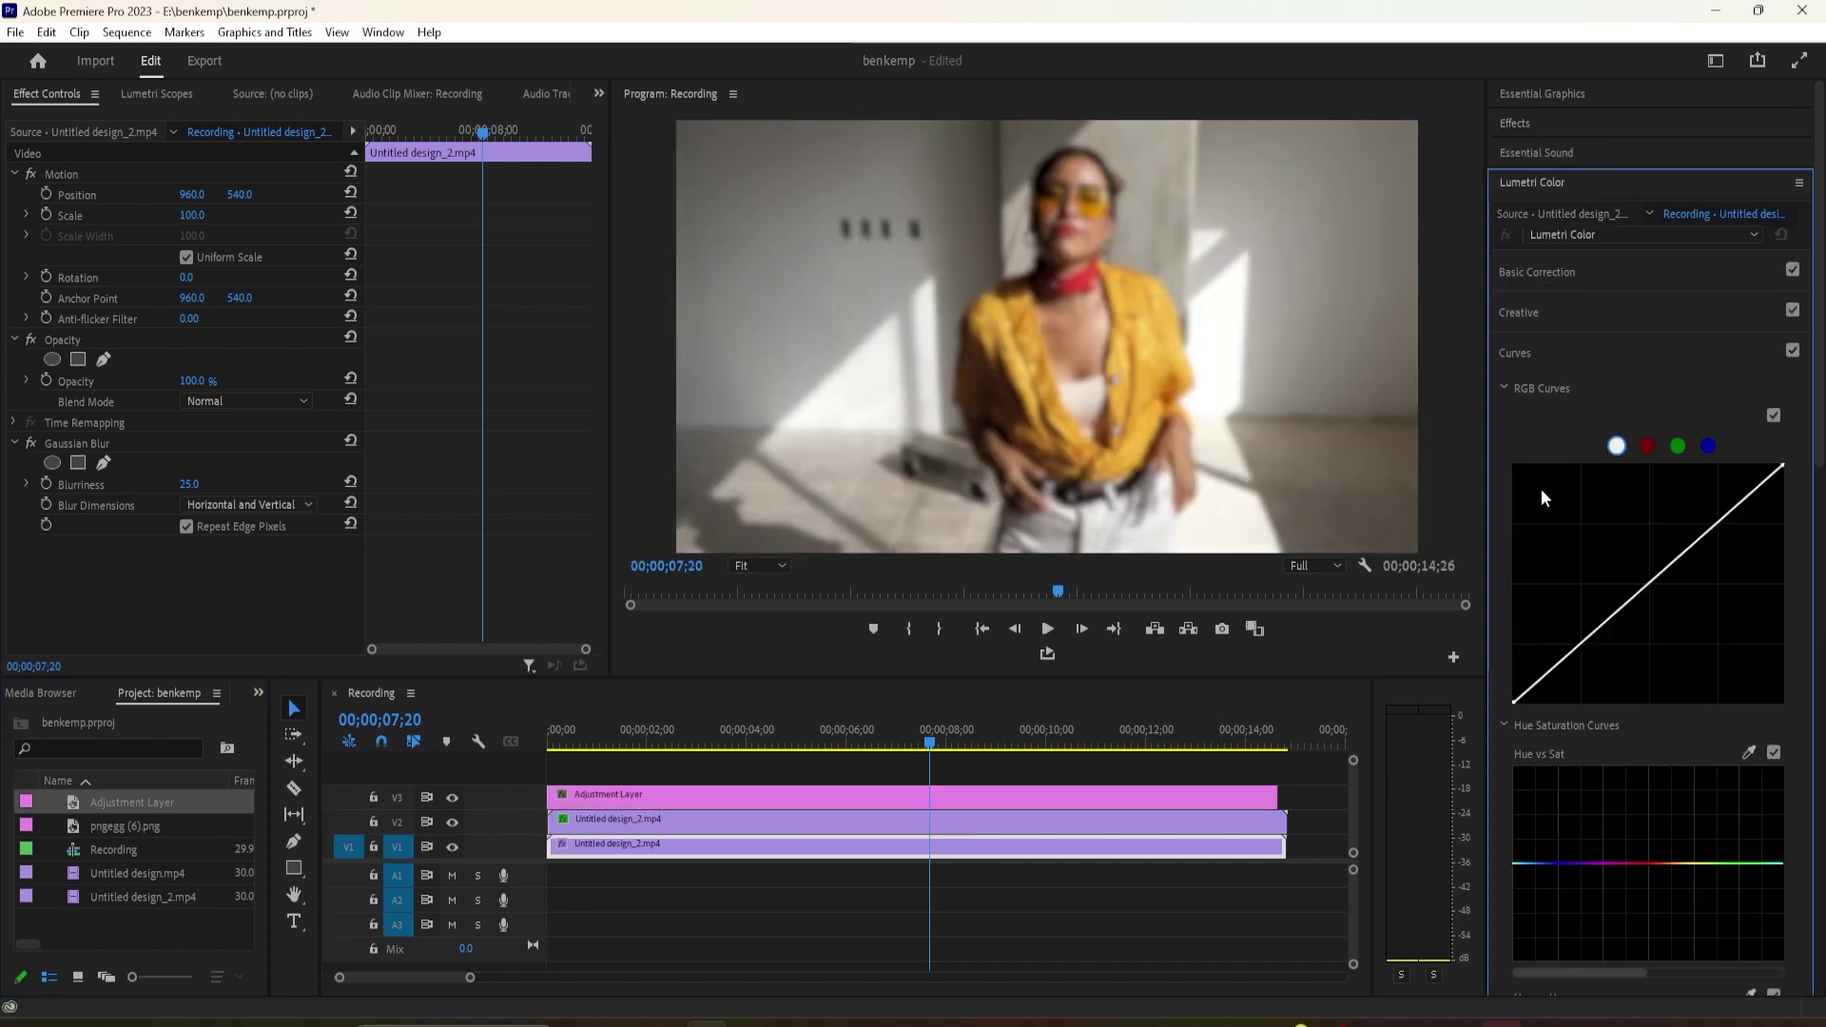
click(1202, 789)
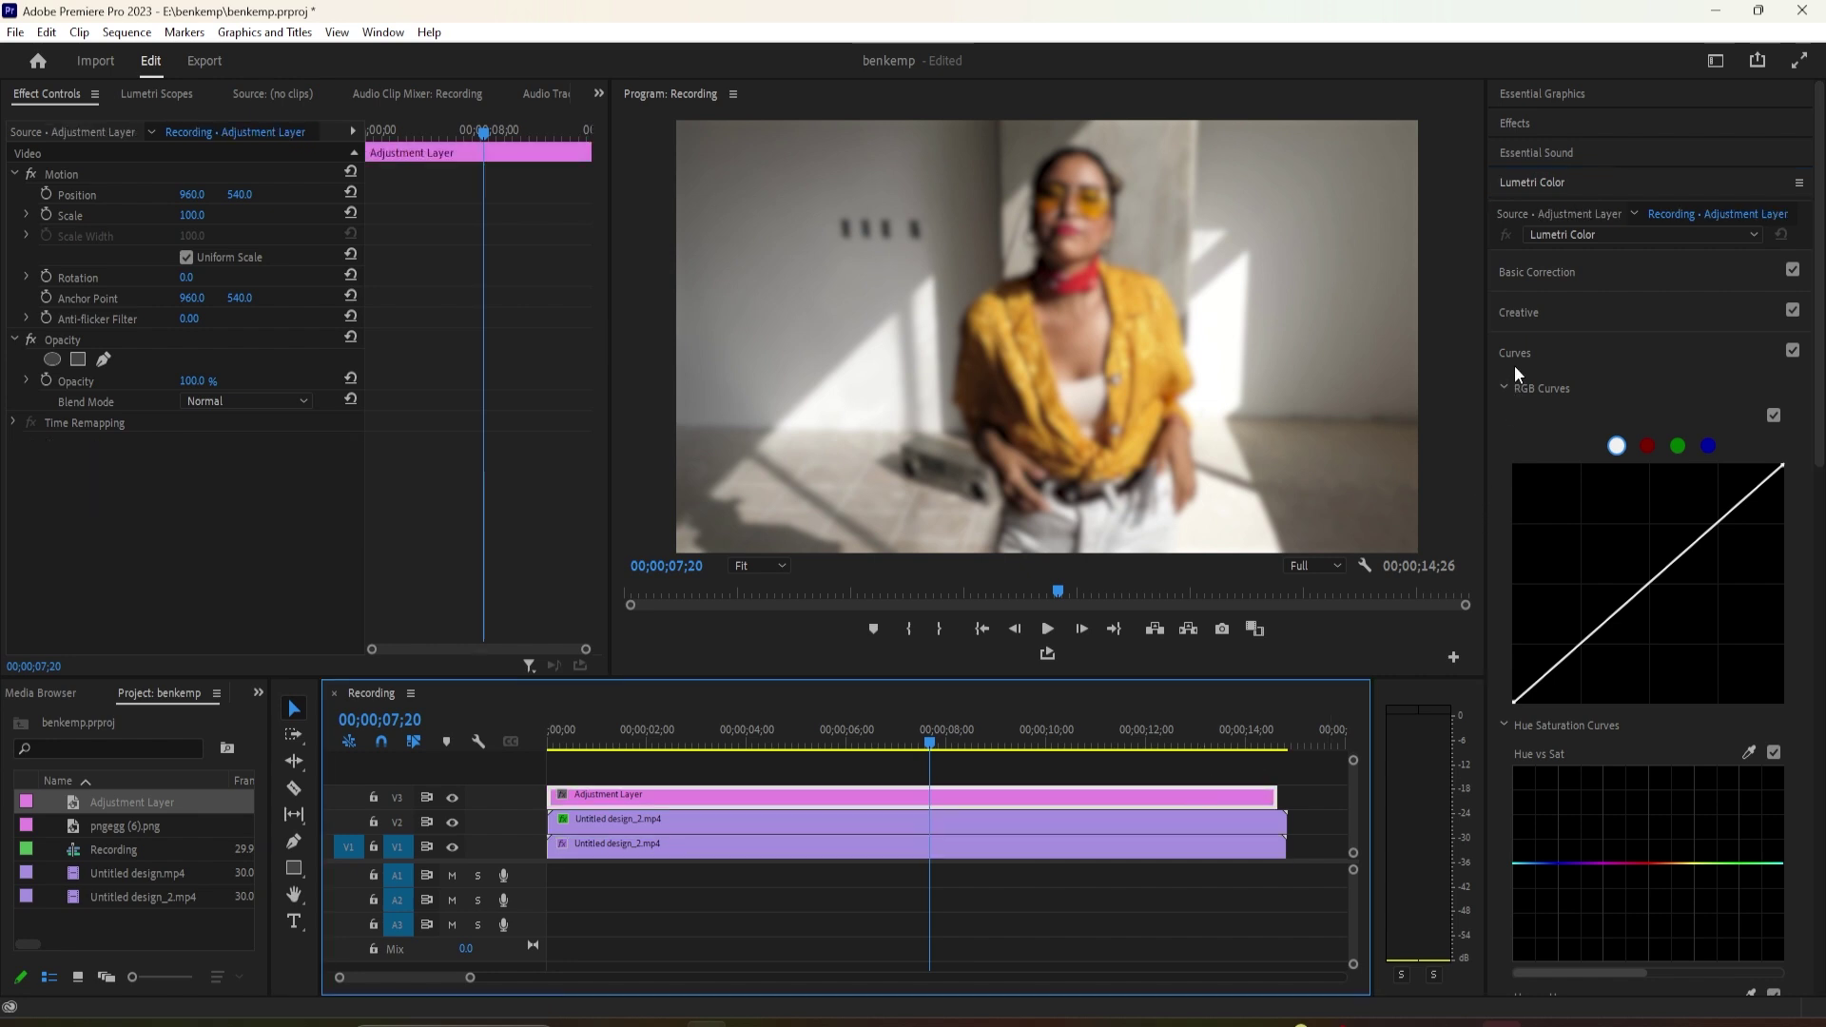
click(1513, 316)
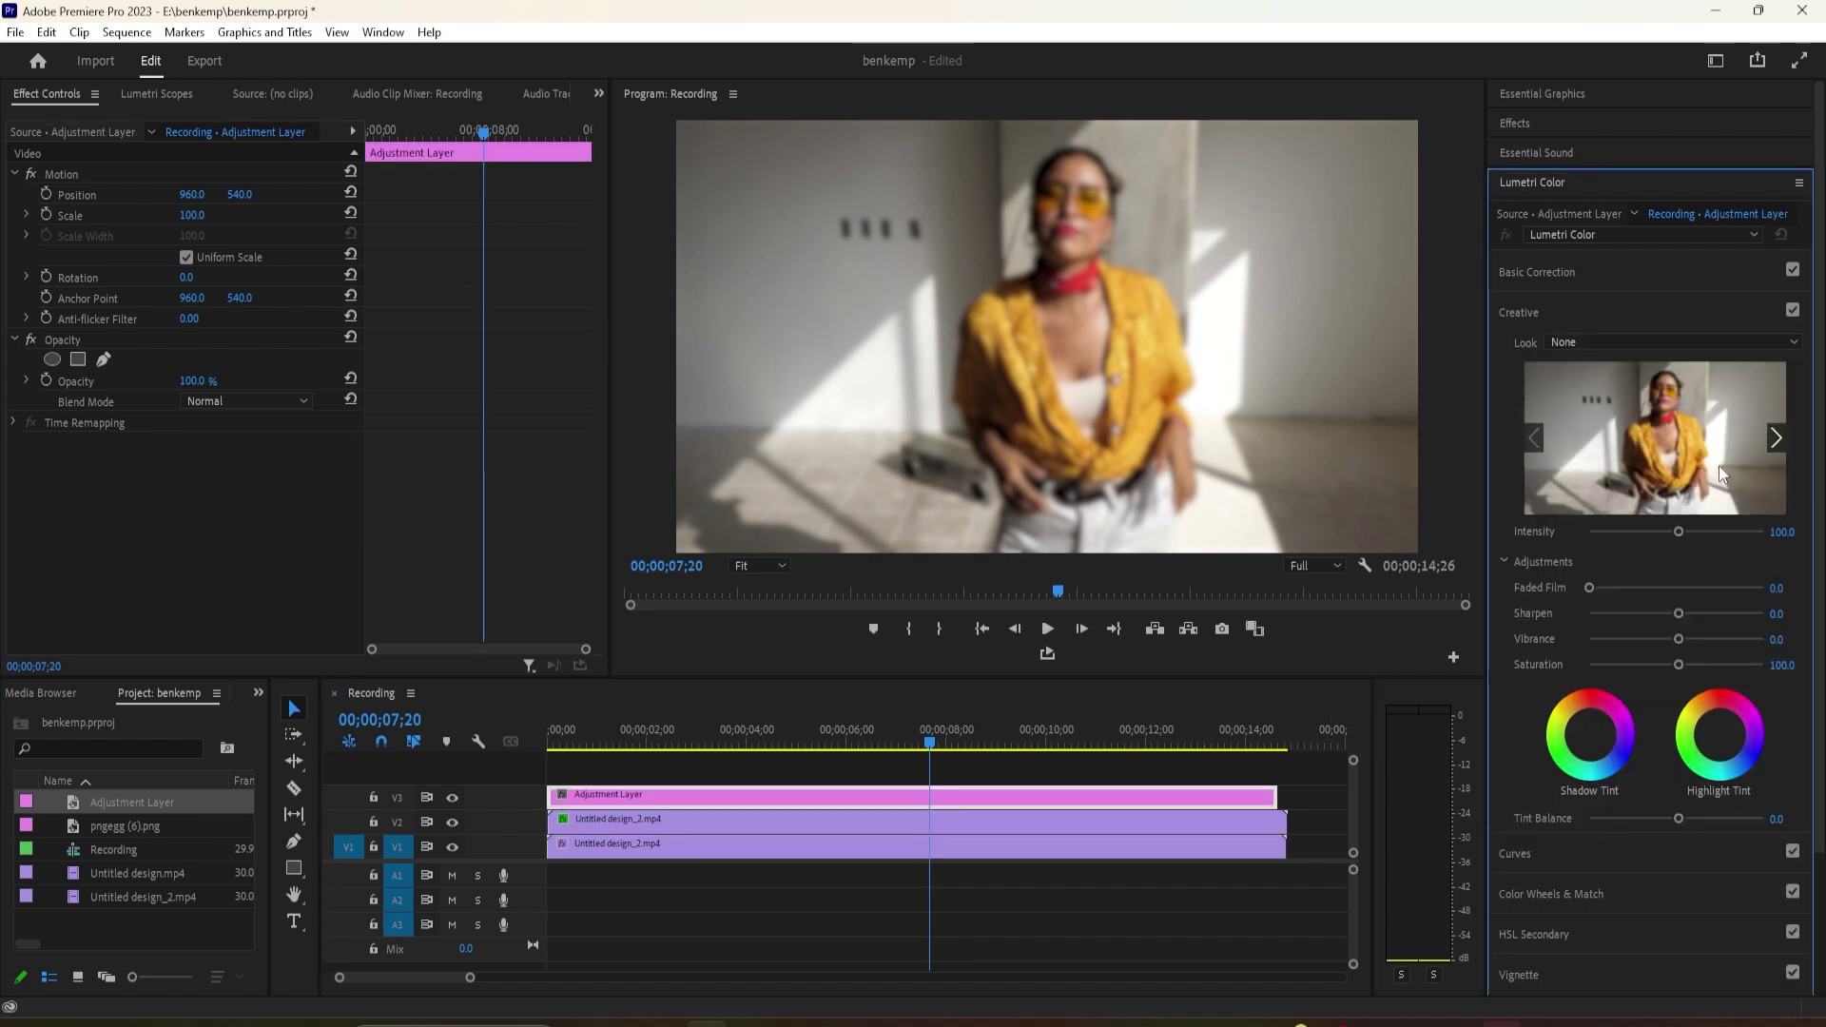
click(1623, 344)
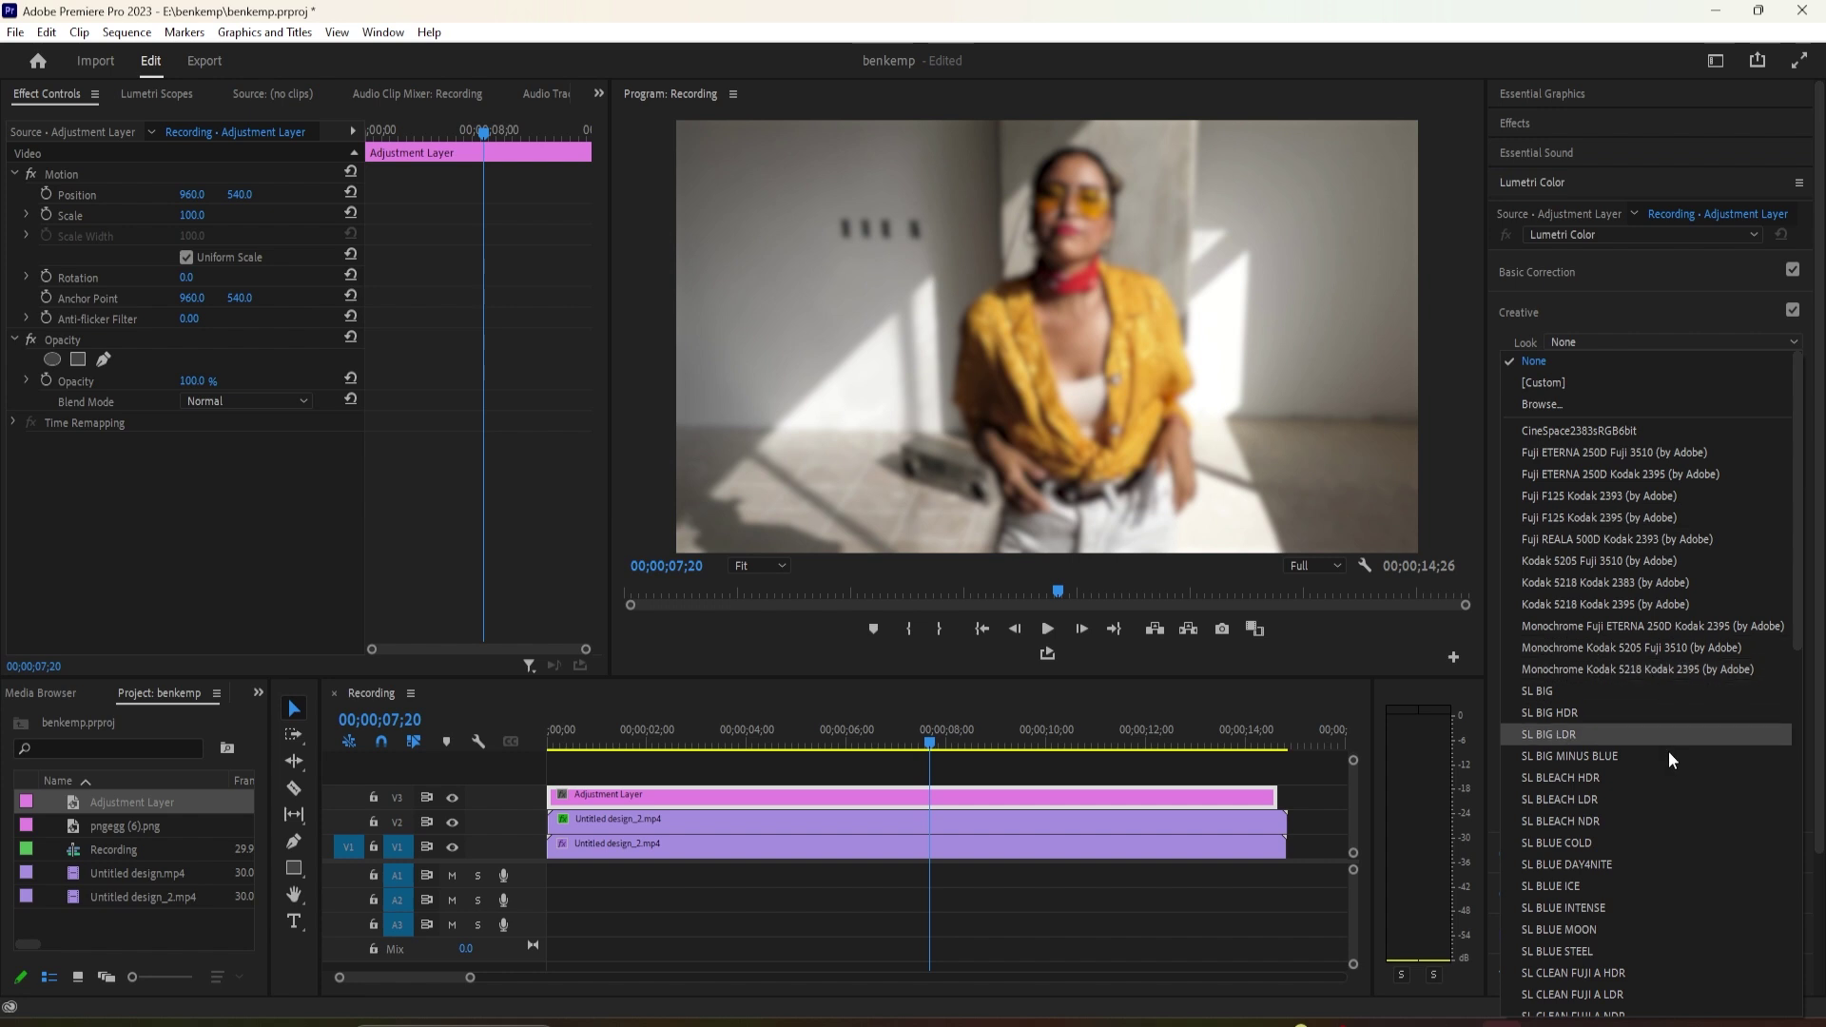
scroll(1616, 959, down, 5)
scroll(1619, 972, down, 5)
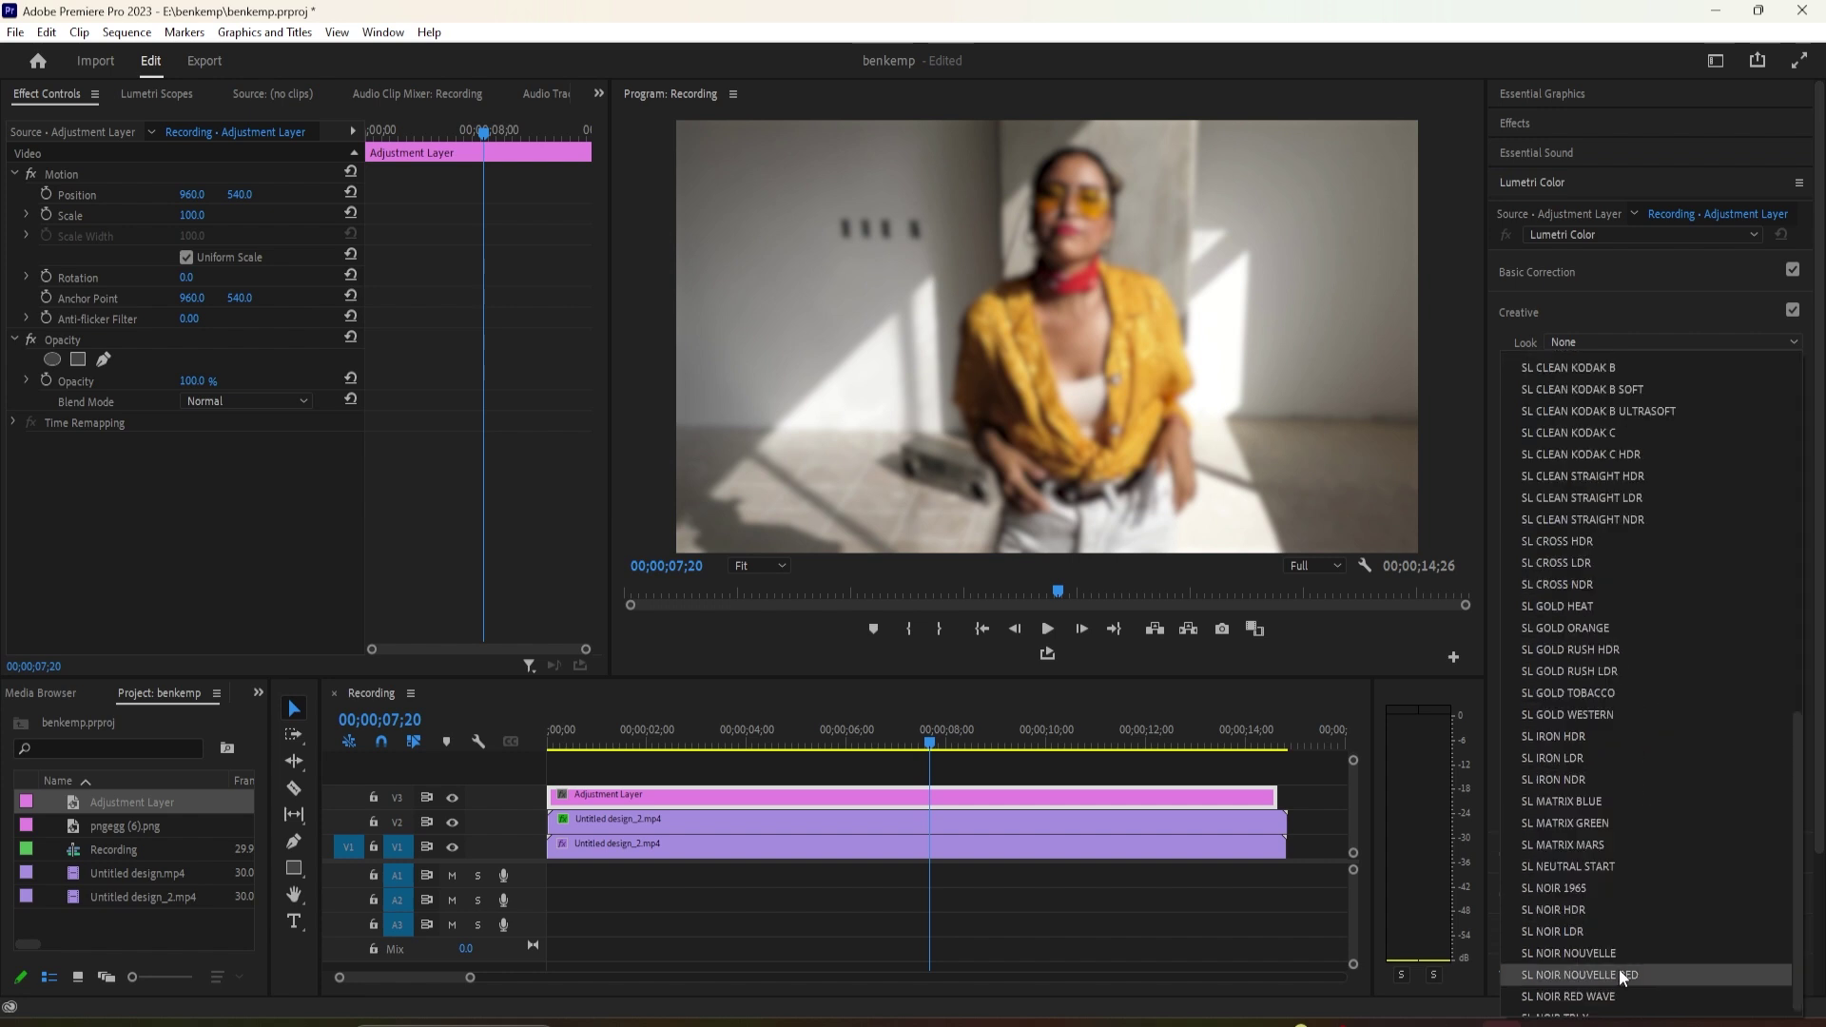
scroll(1619, 968, down, 5)
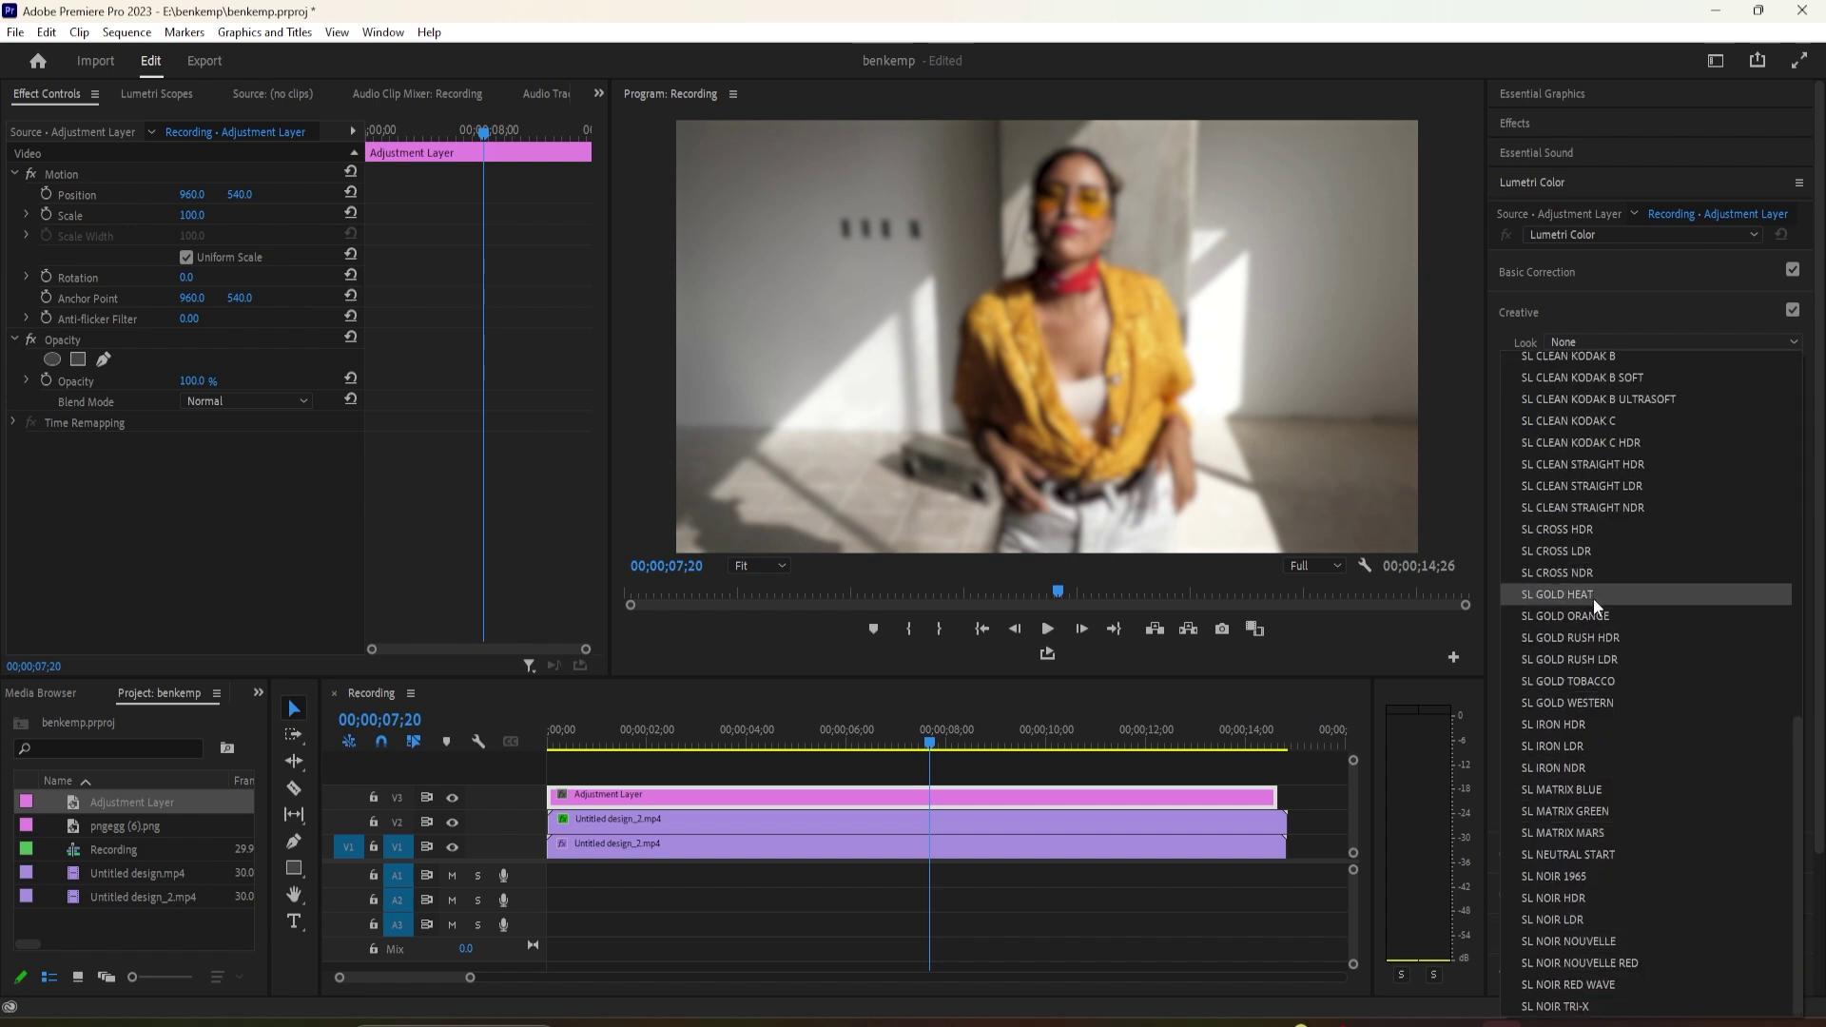
- Try SL Cross HDR and SL Gold Rush LDR, settle on SL Matrix Blue, and play back
click(1587, 530)
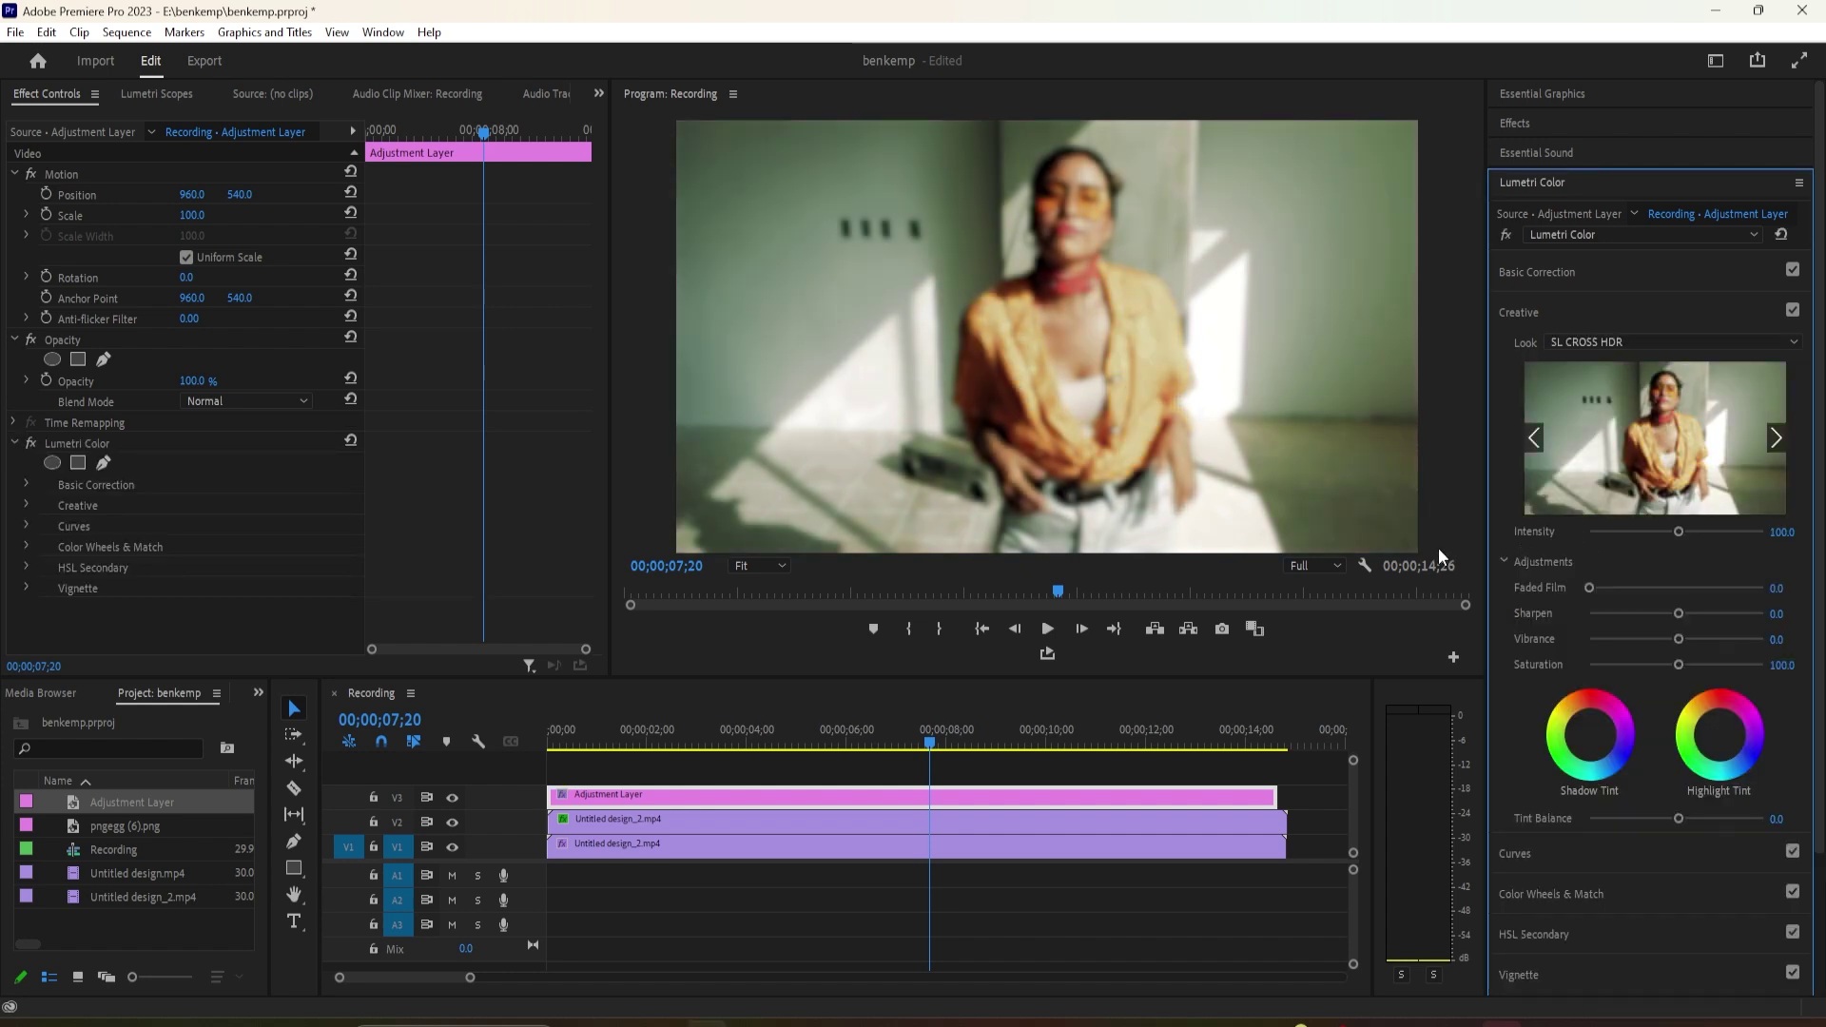
click(1583, 344)
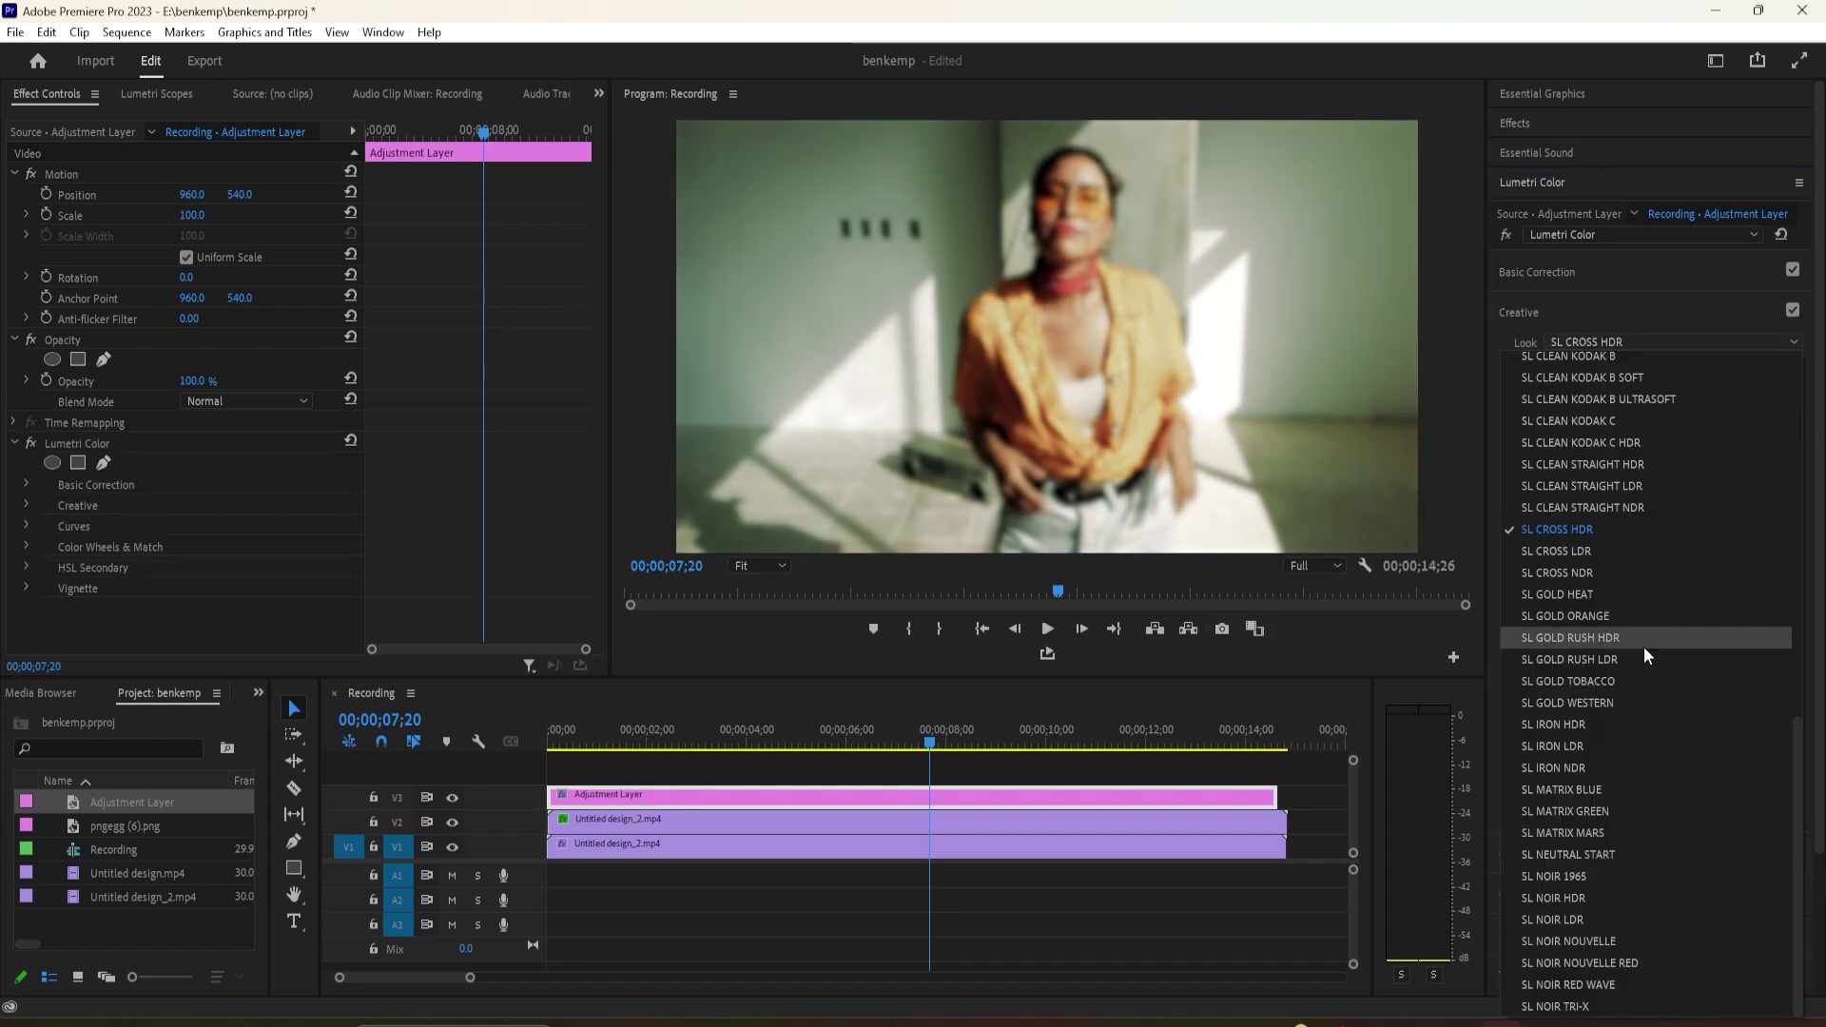
click(1595, 669)
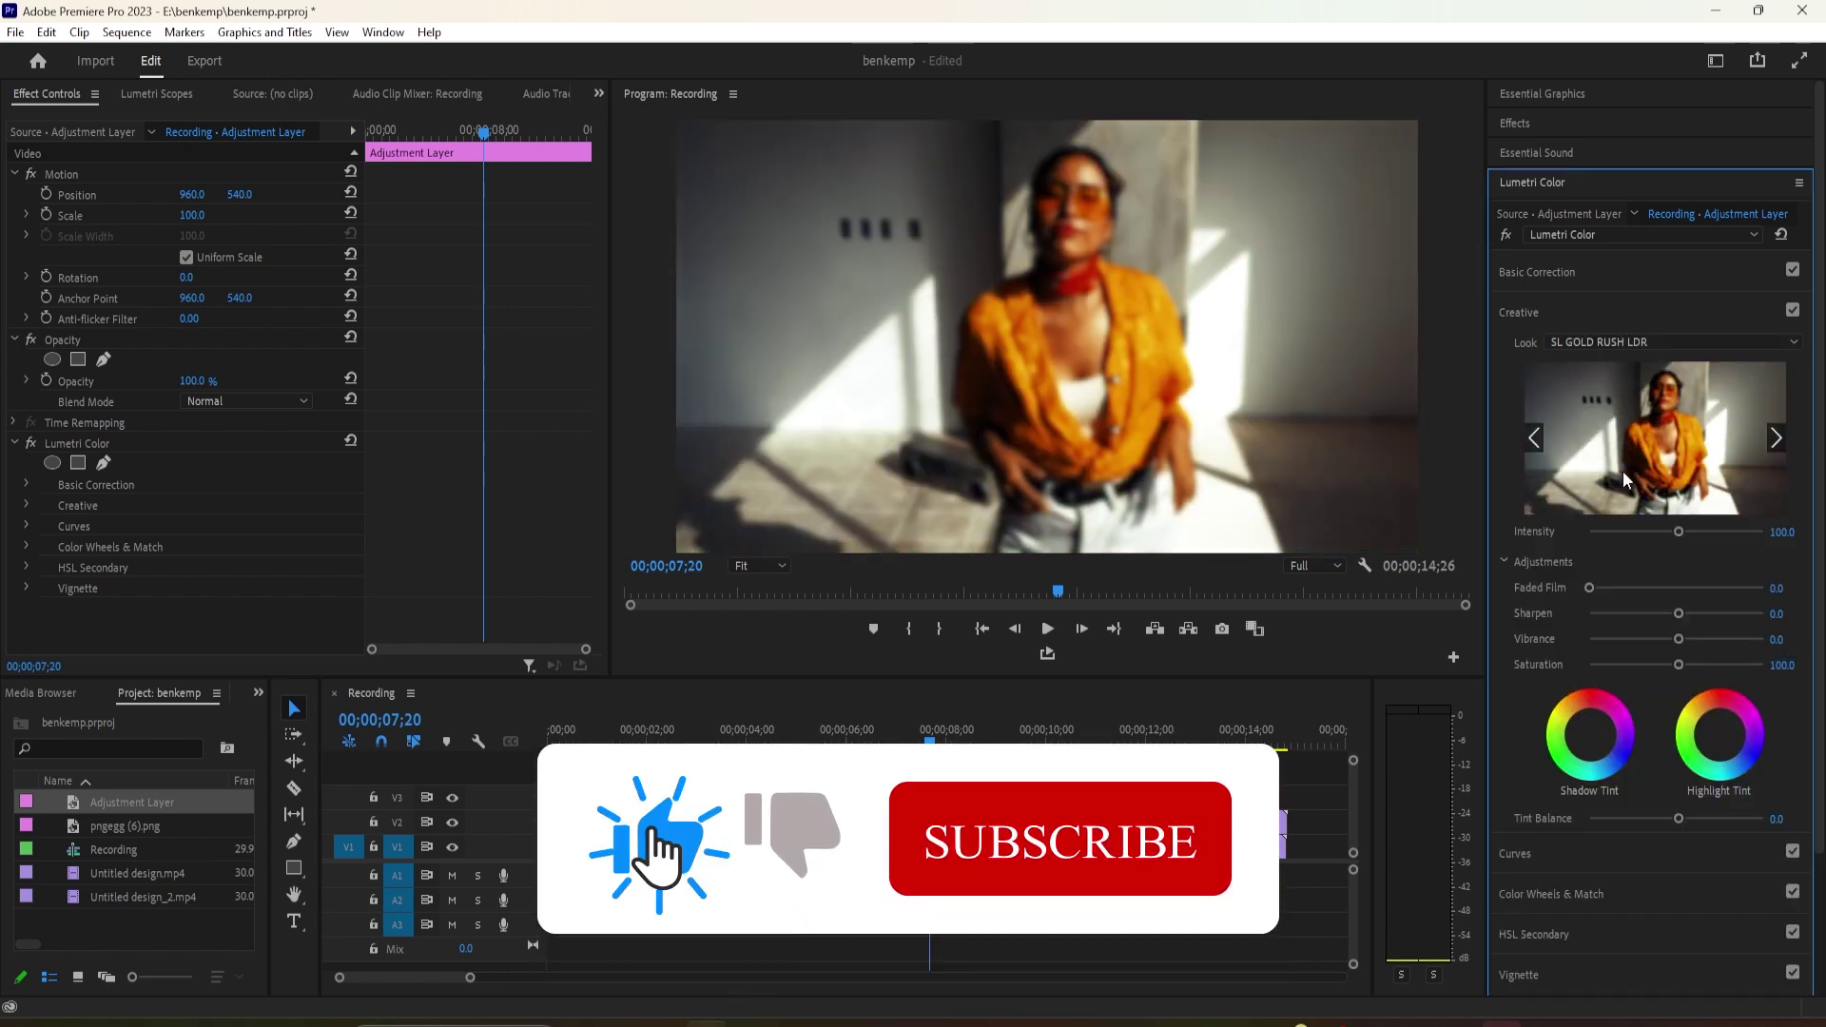
click(1682, 343)
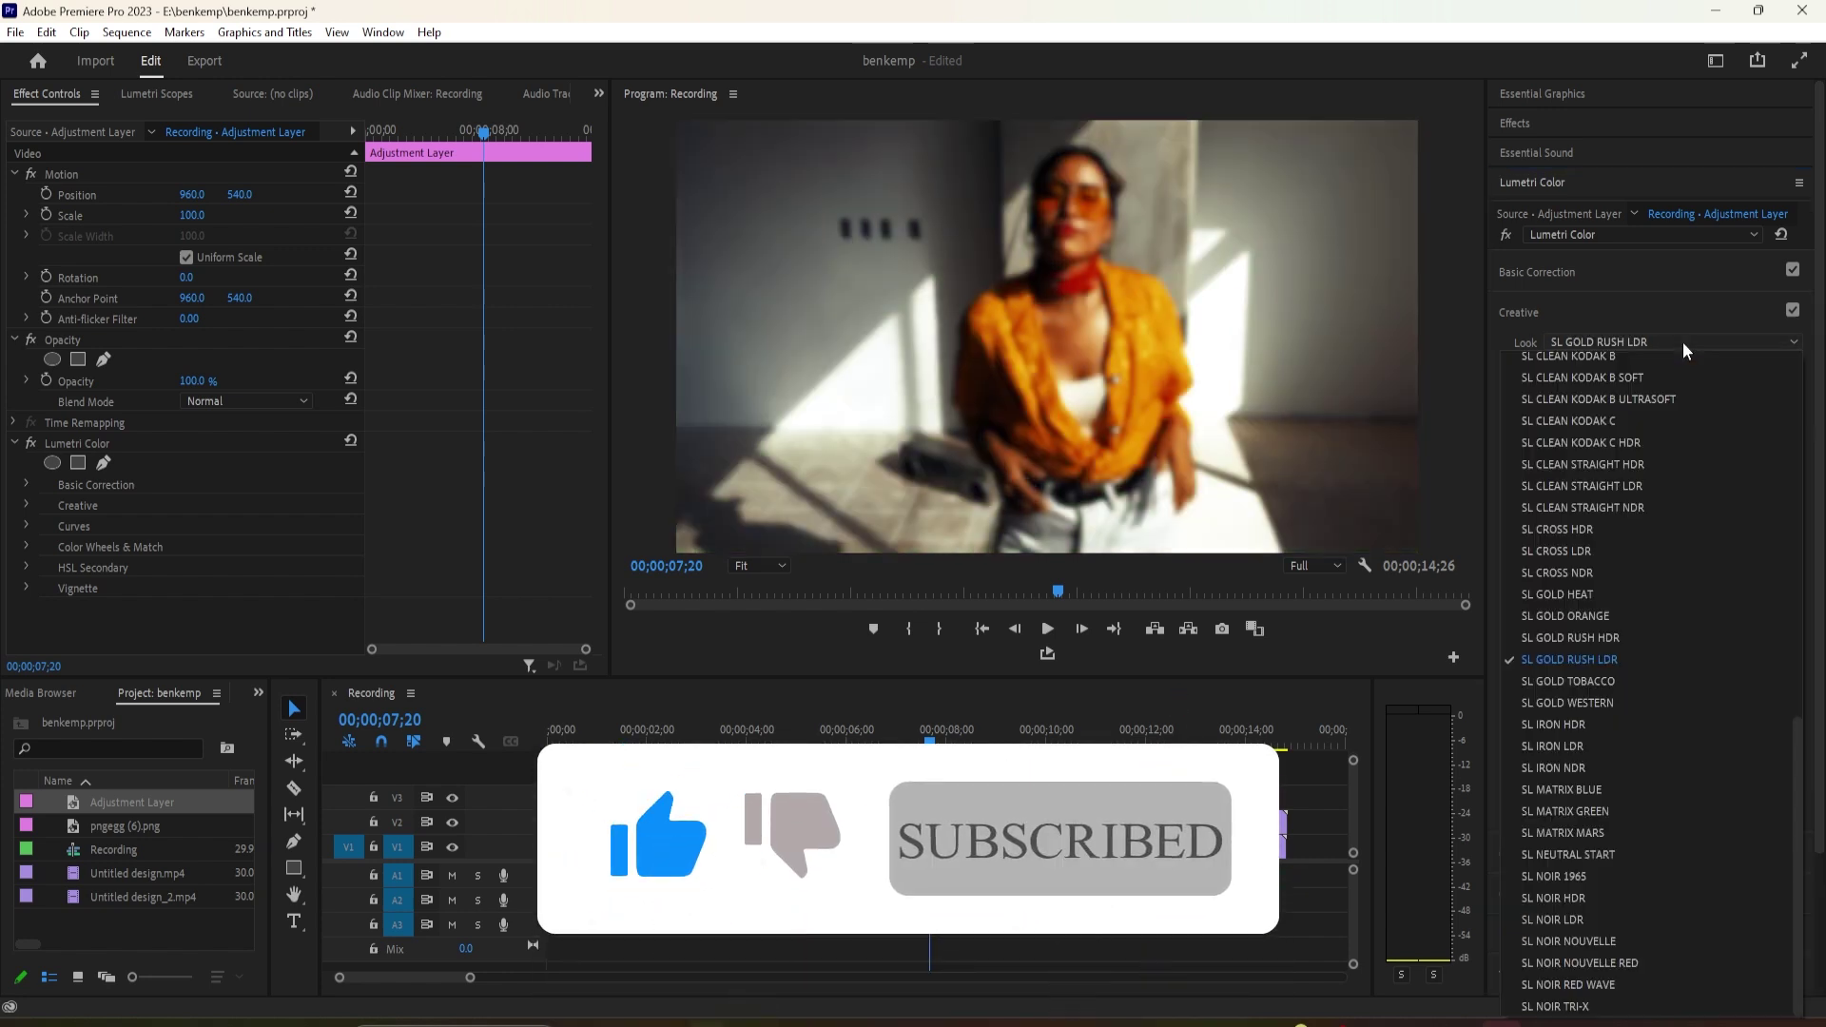
click(1586, 797)
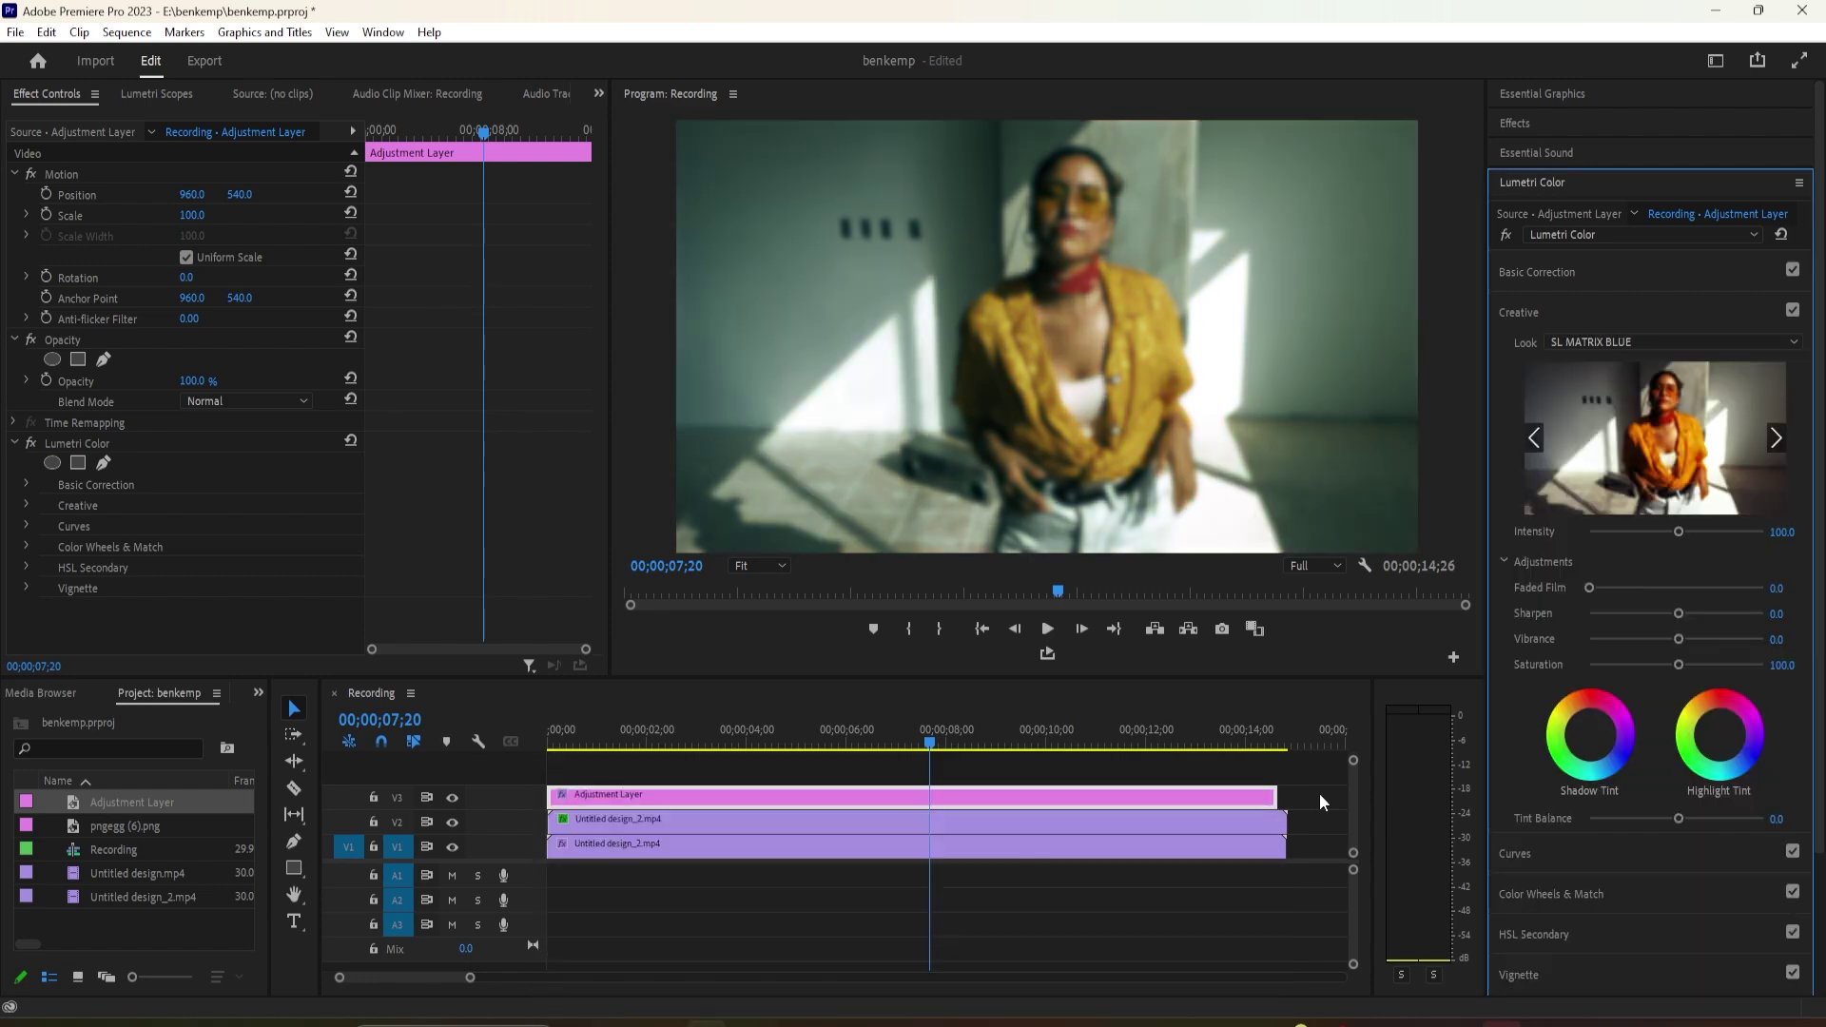
click(707, 753)
key(space)
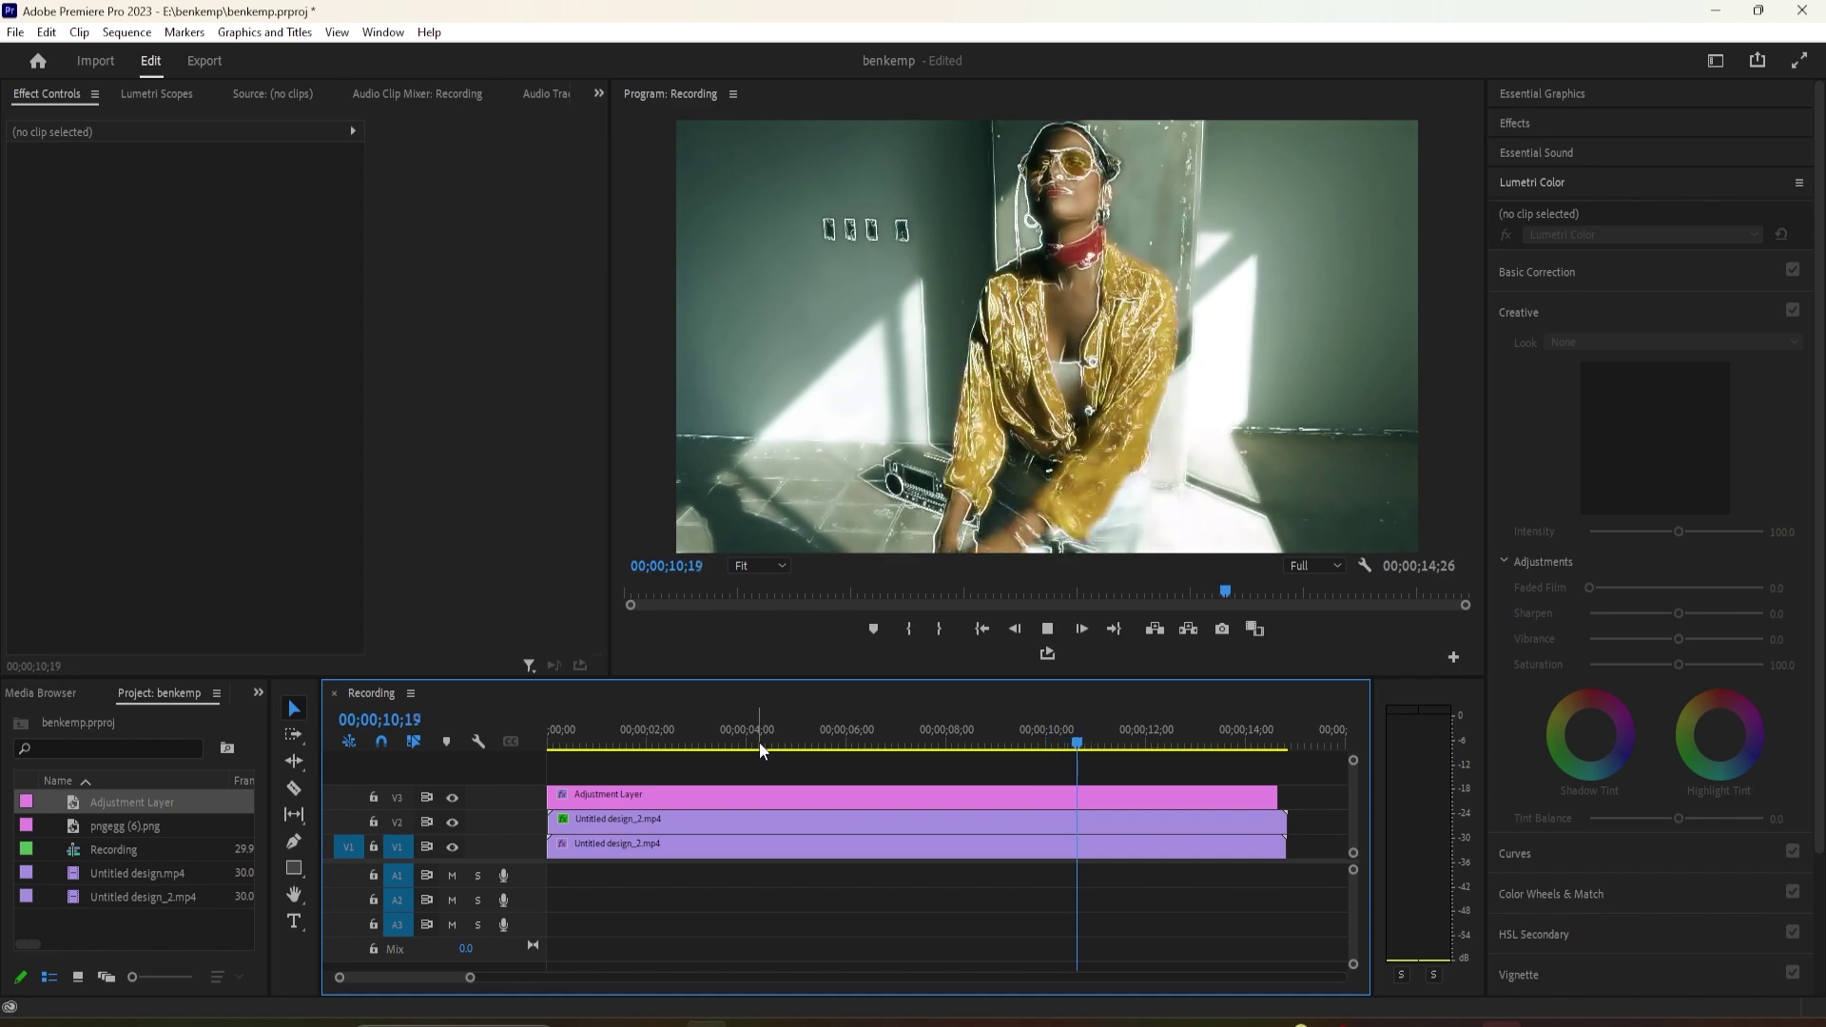
- Select the V1 base clip, return to the sequence start, and switch the Program monitor to full screen
click(606, 843)
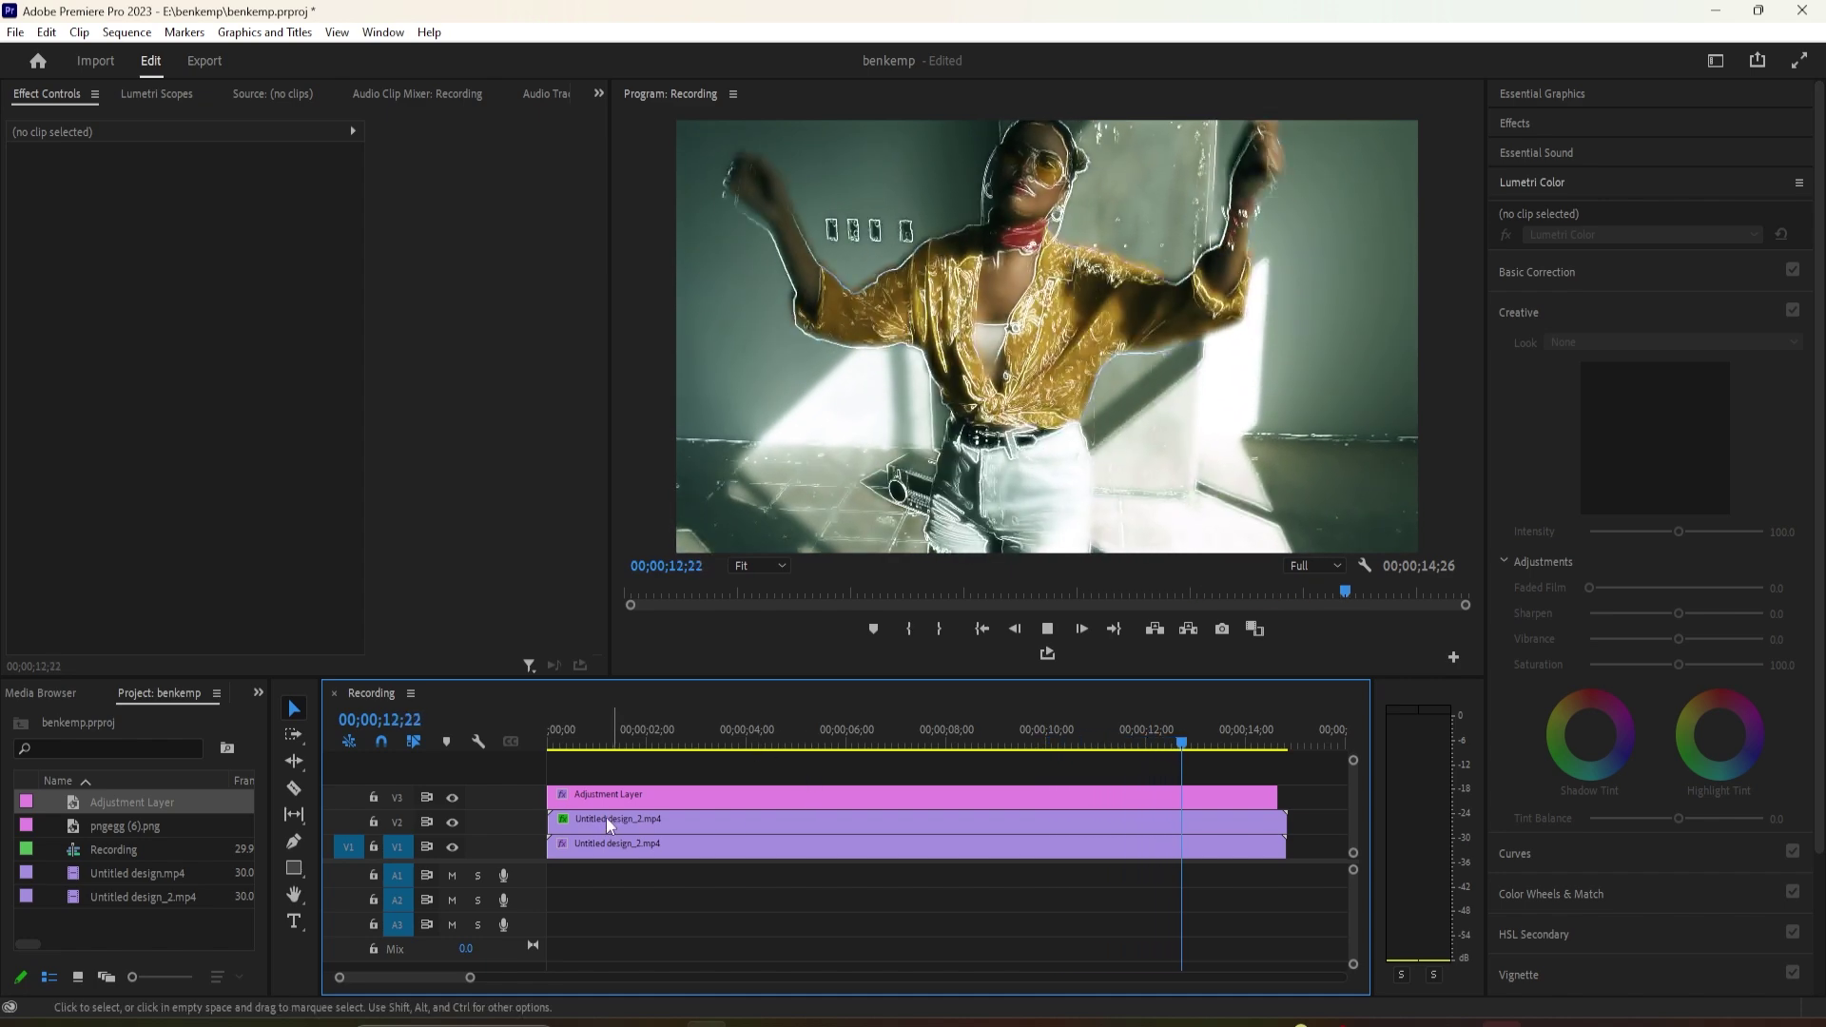
click(565, 743)
click(1798, 60)
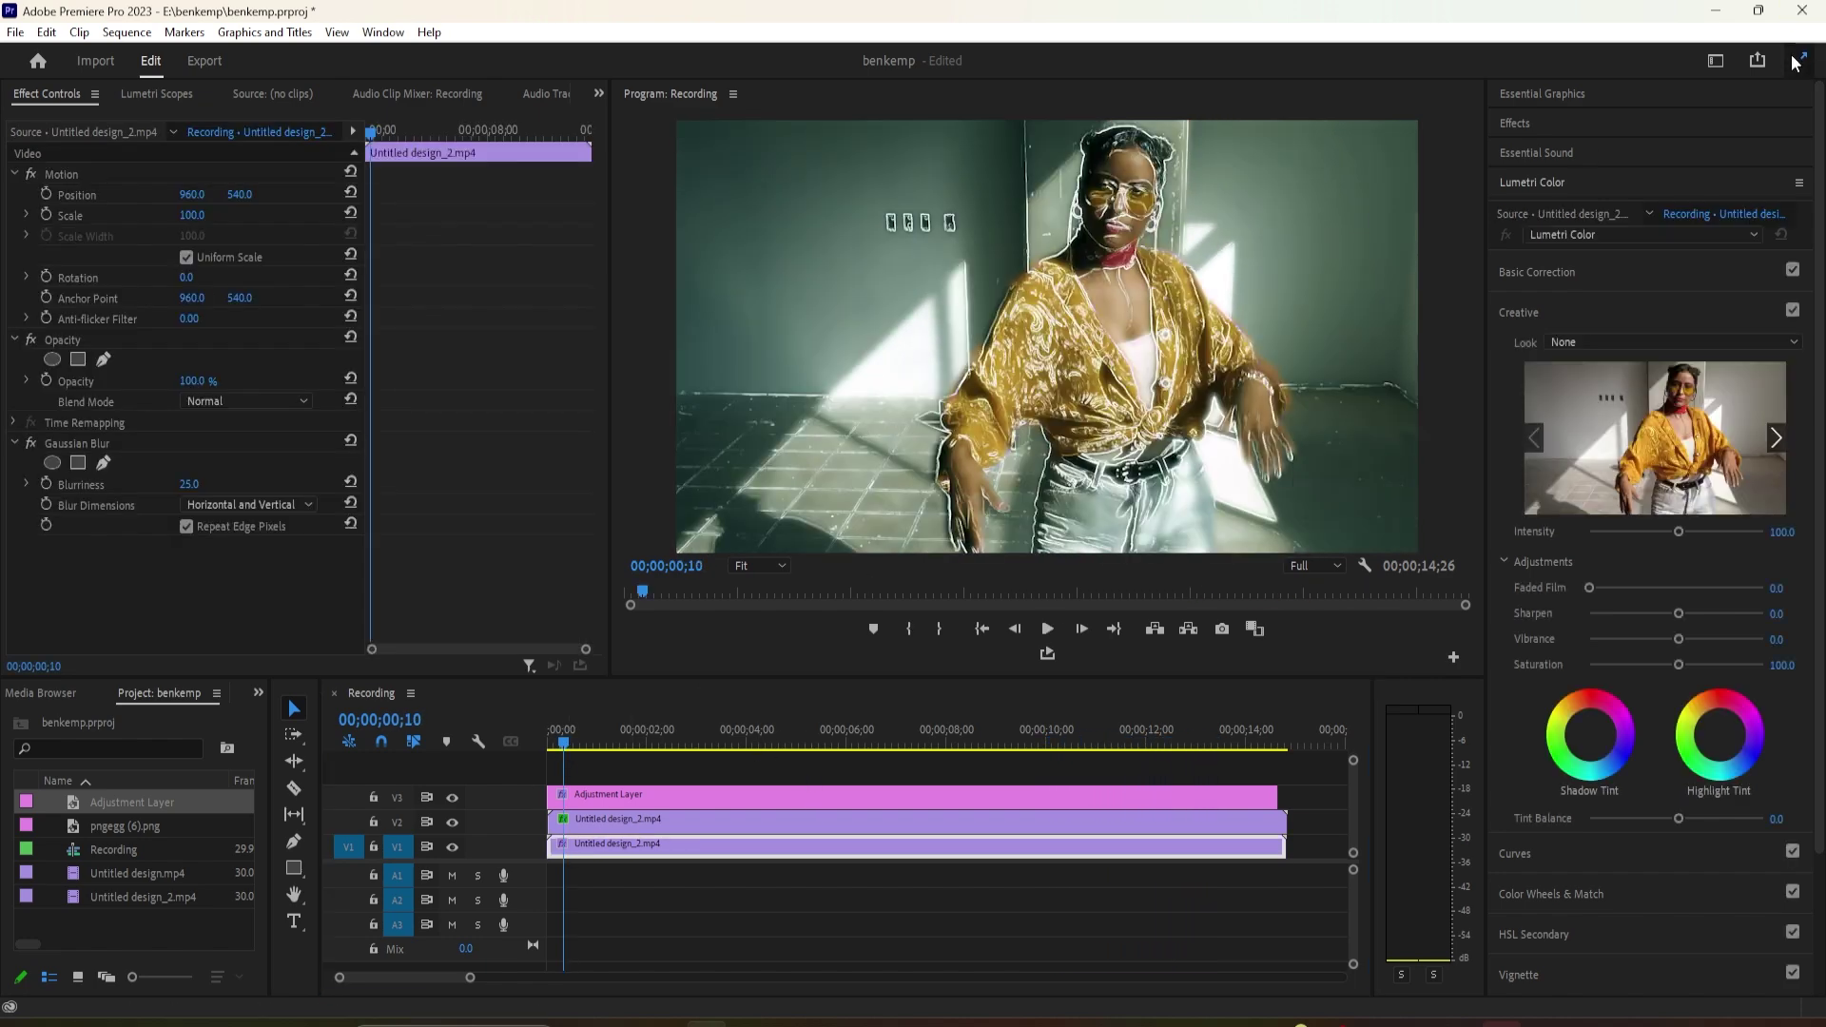